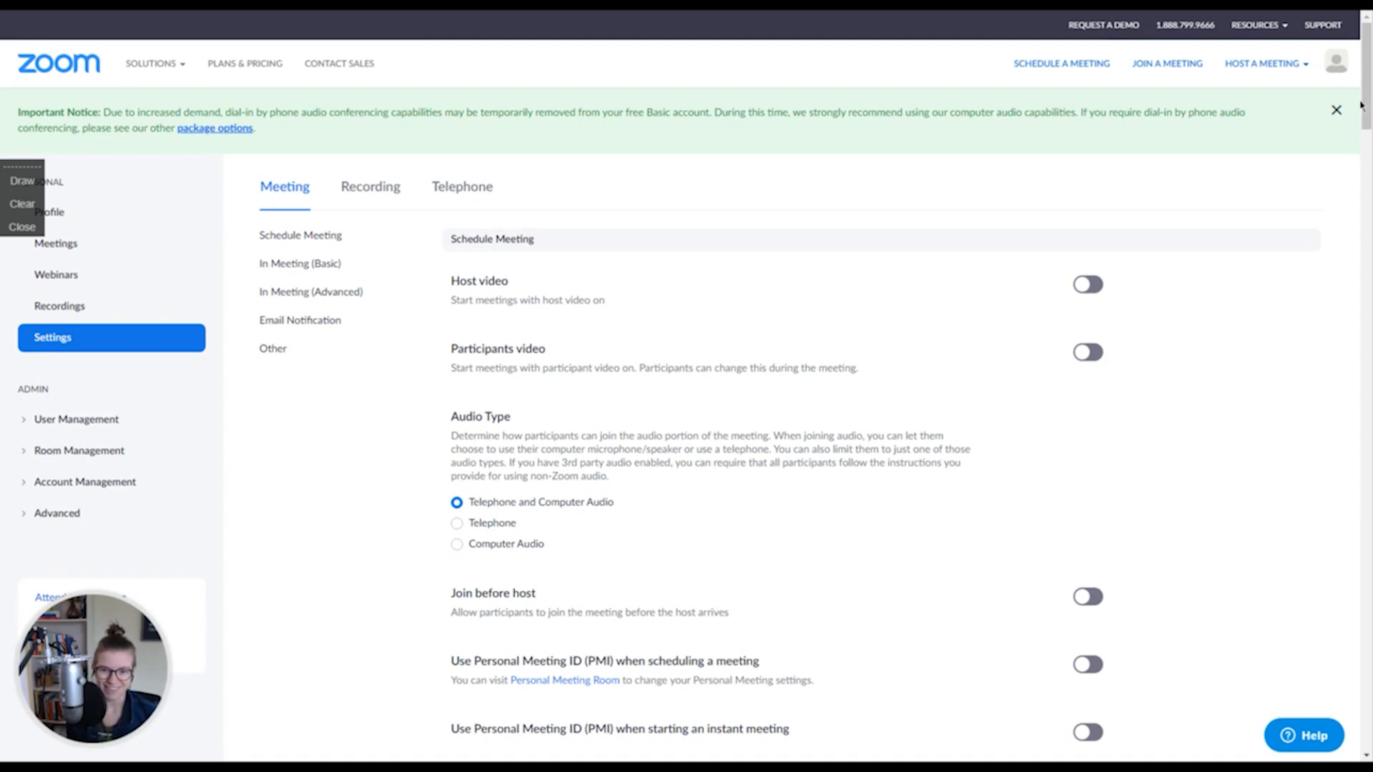
Look through the Schedule Meeting and In Meeting (Basic) sections of the meeting settings.
mouse_move(1366, 106)
left_mouse_down()
mouse_move(1366, 126)
mouse_move(1365, 110)
left_mouse_up()
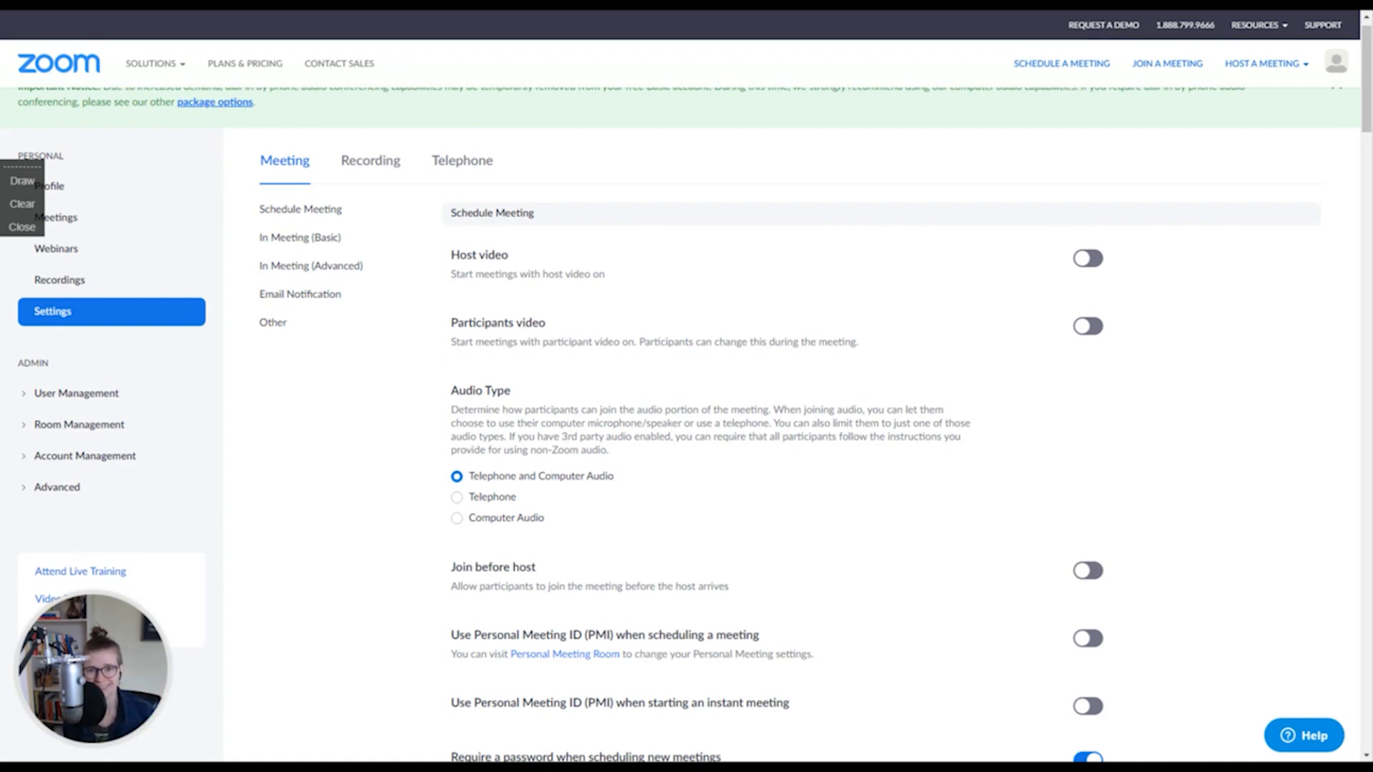
scroll(691, 379, "up", 1)
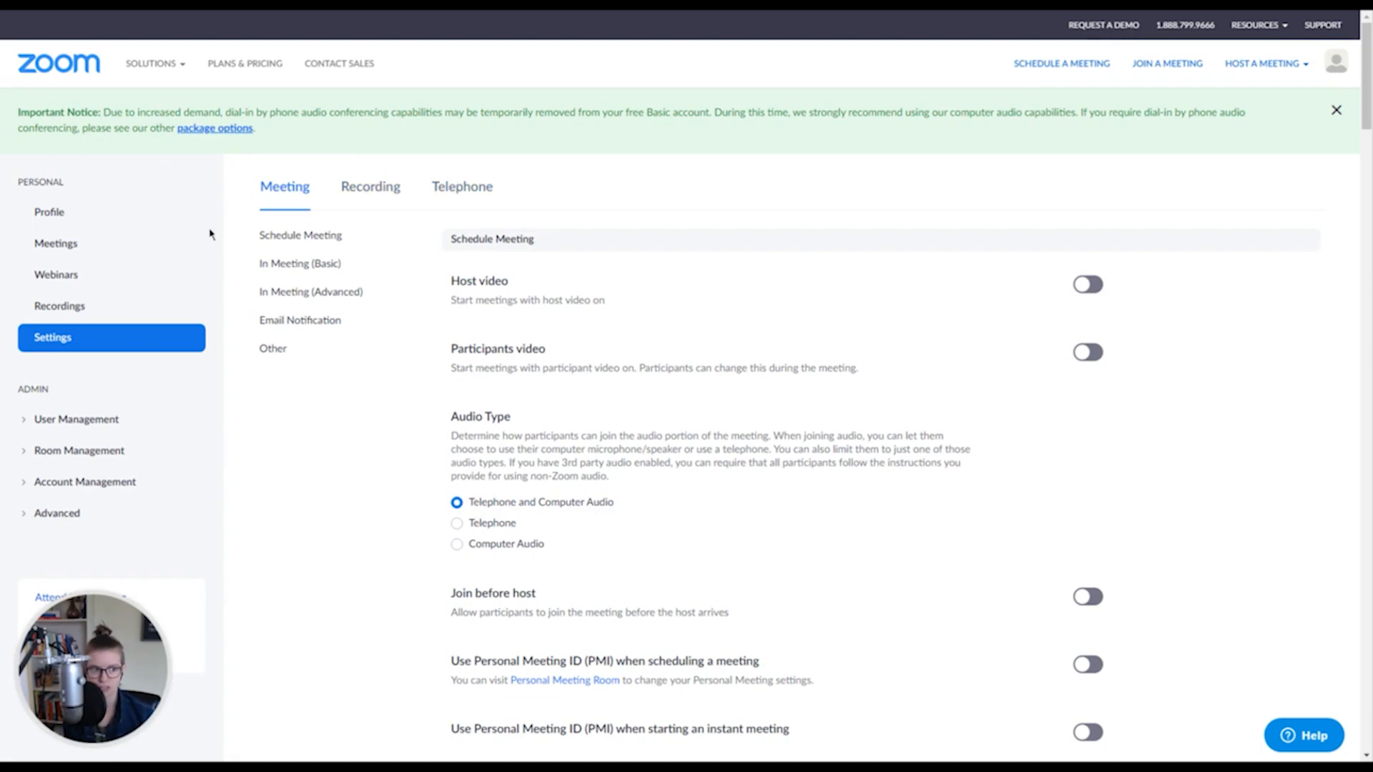
left_click(288, 238)
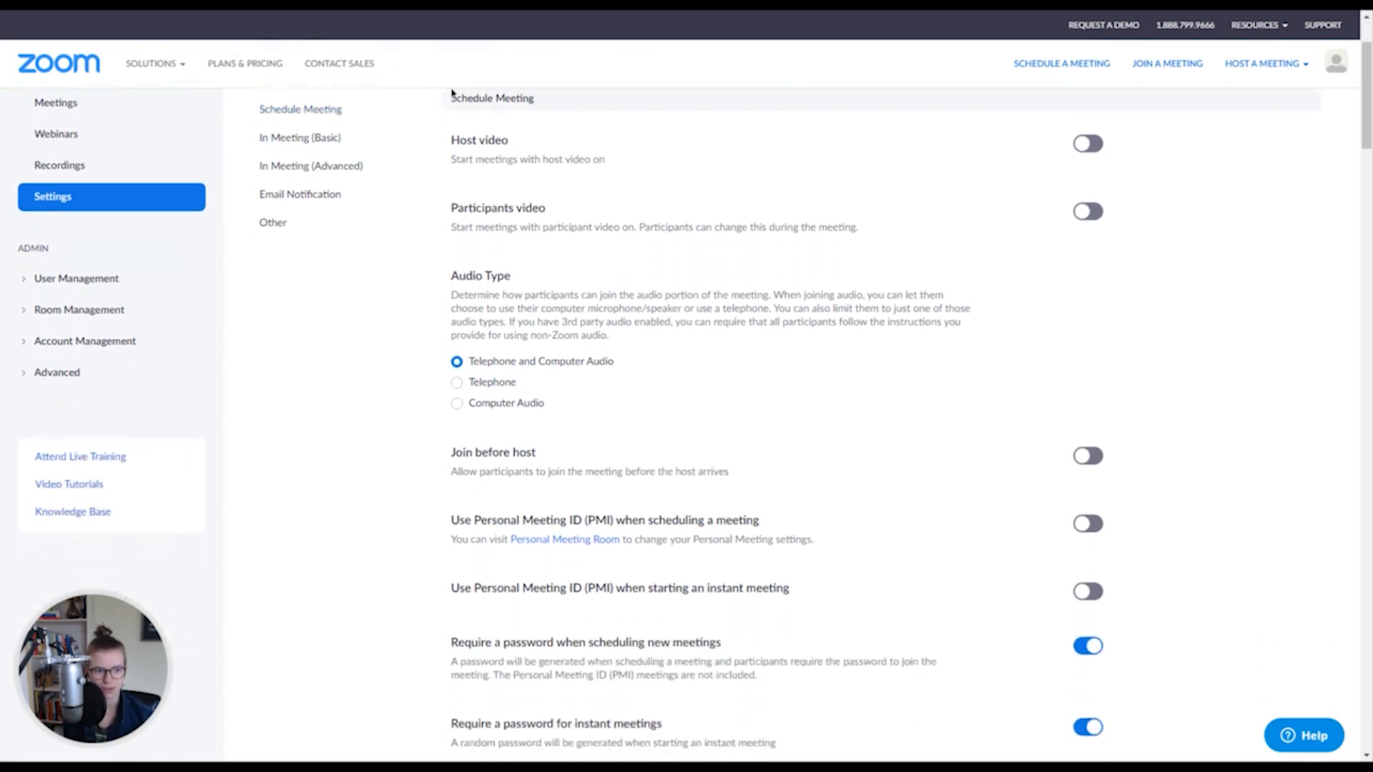
left_click(272, 138)
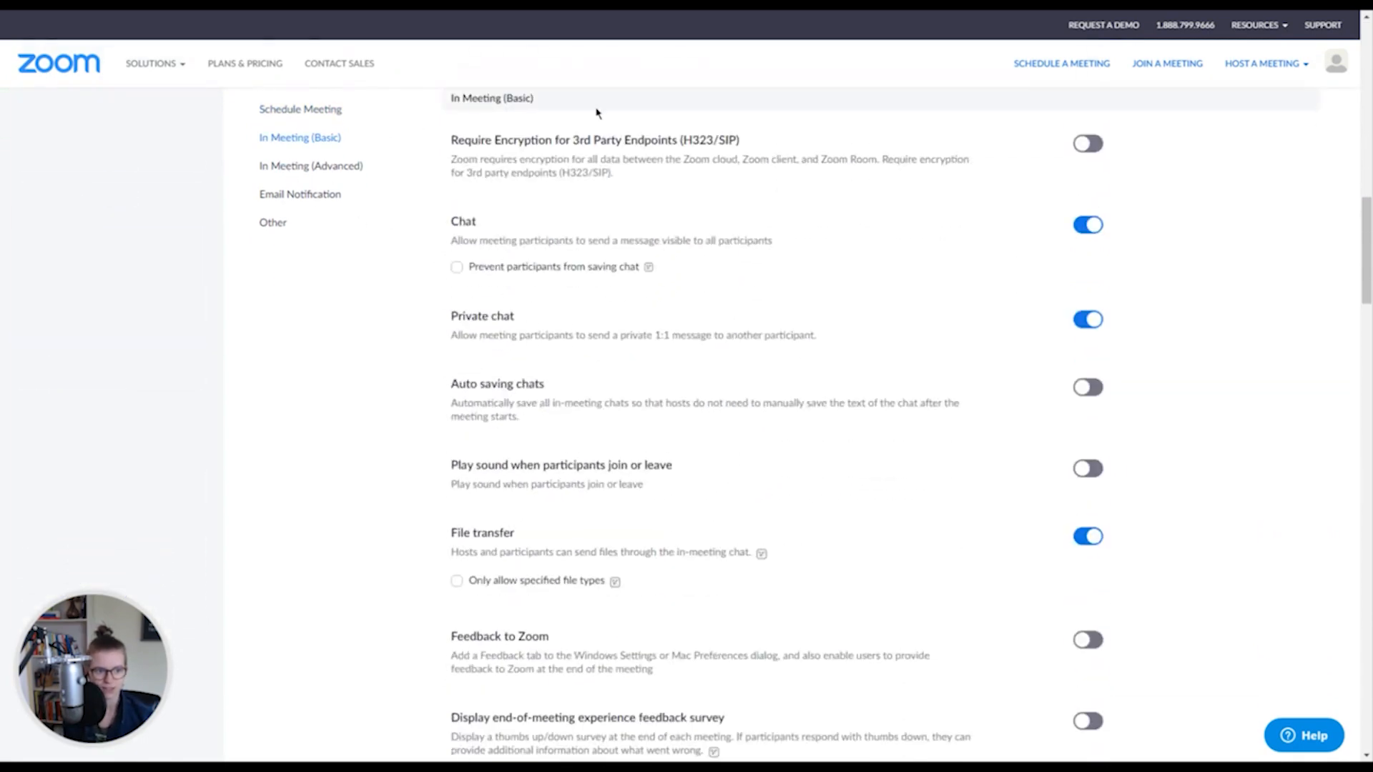
scroll(881, 549, "up", 15)
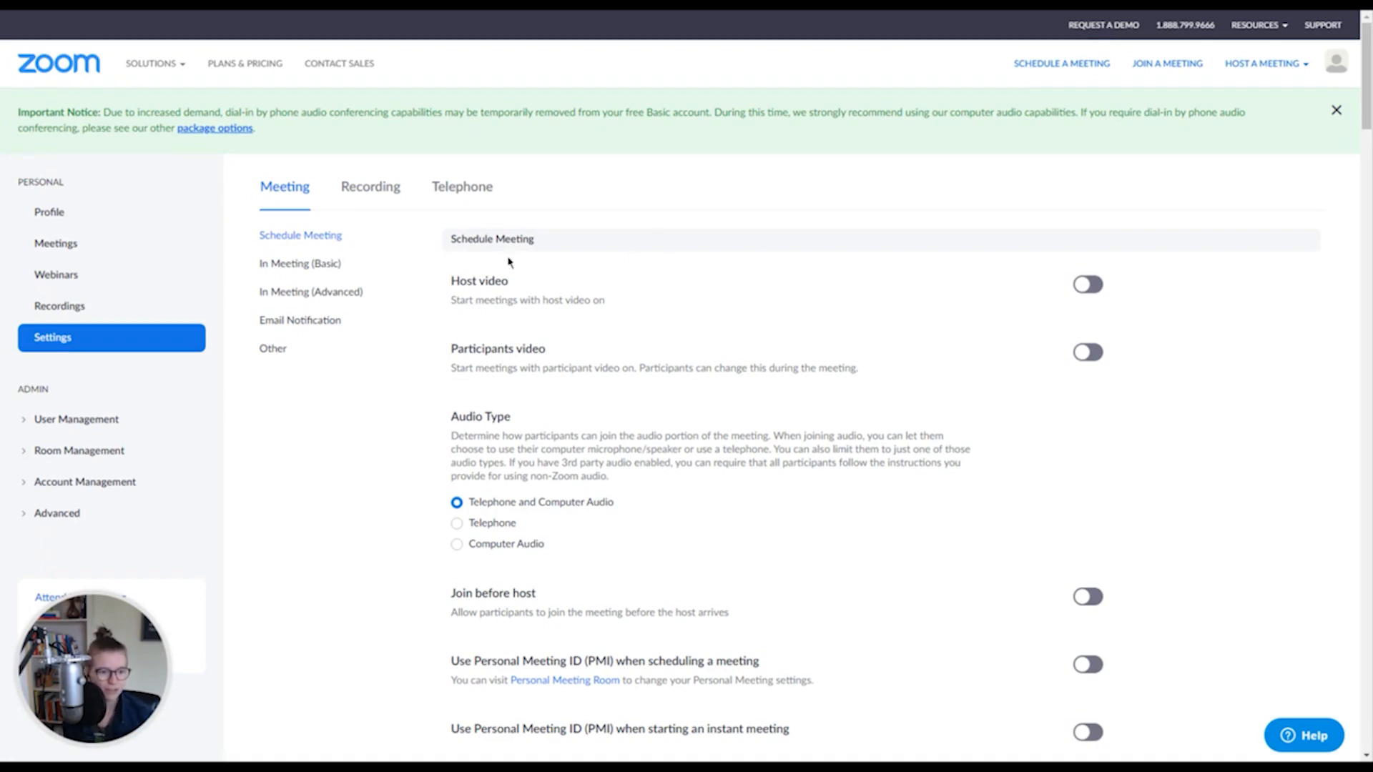
Examine the host video, participants video and audio type options in the Schedule Meeting settings.
left_click_drag(1367, 47, 1370, 65)
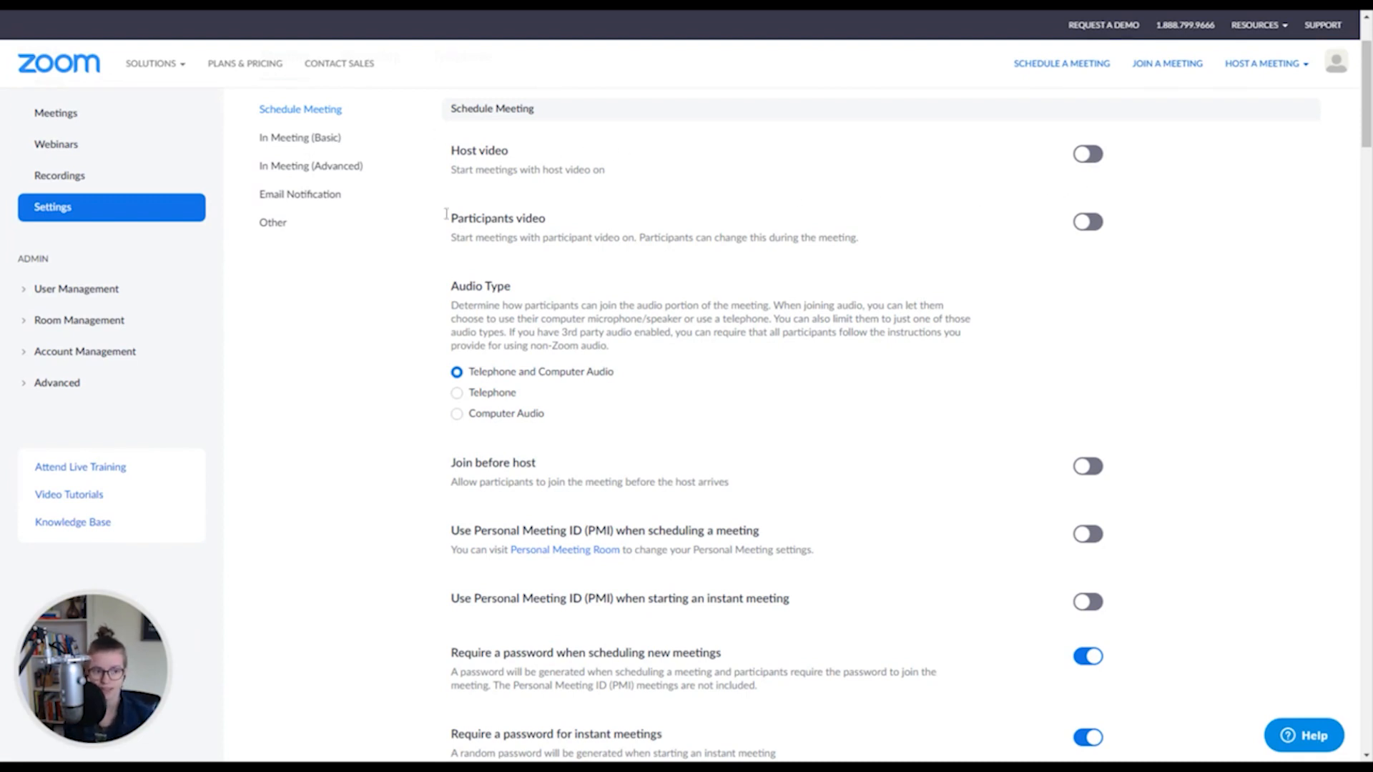
left_click_drag(456, 220, 574, 229)
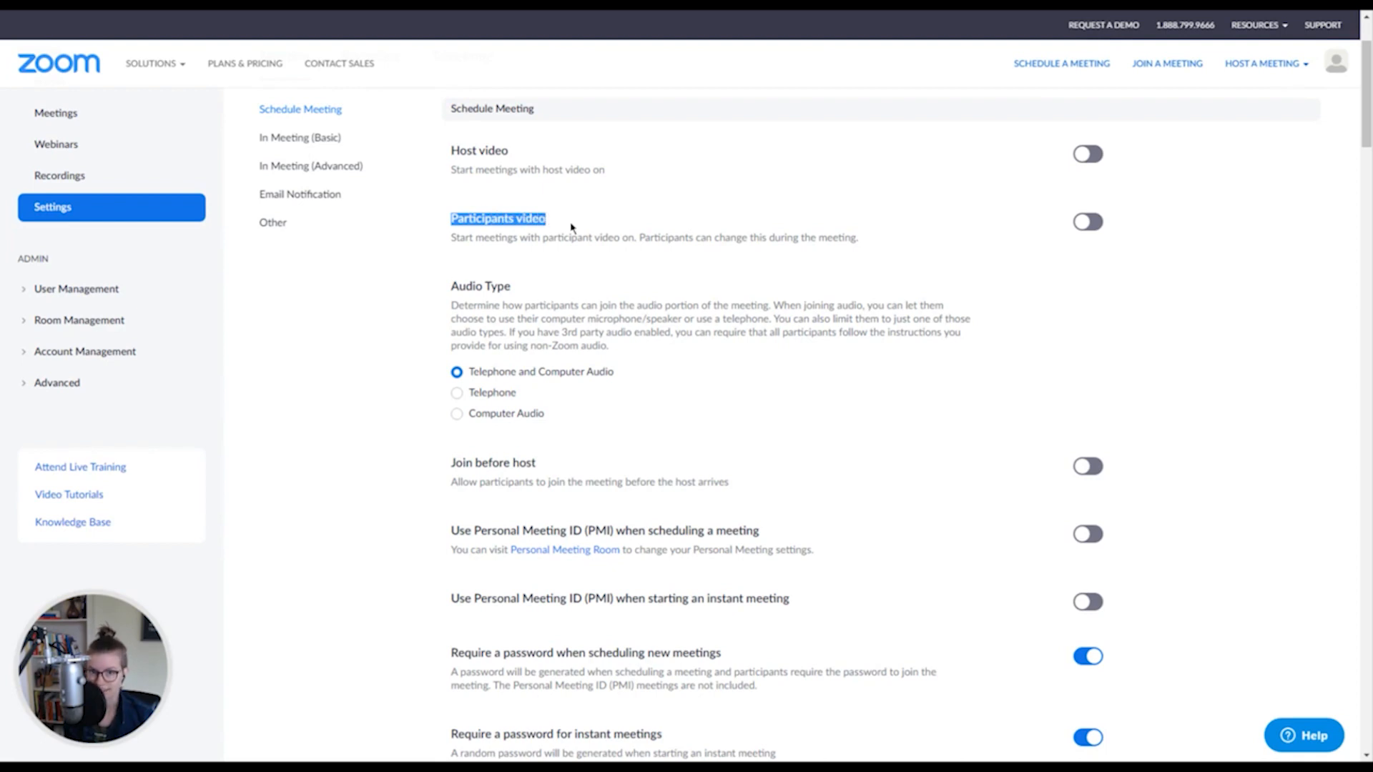
left_click(581, 226)
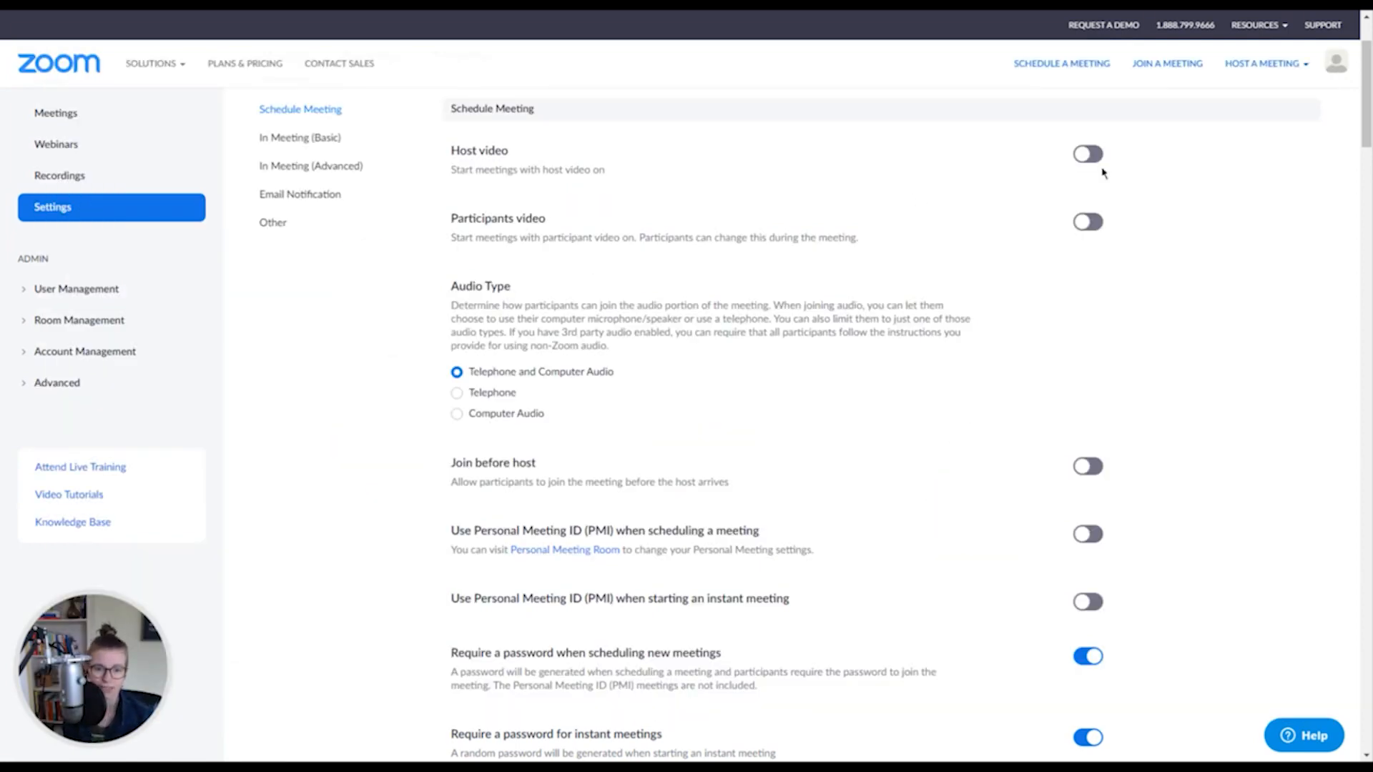
scroll(954, 243, "down", 1)
scroll(951, 259, "down", 2)
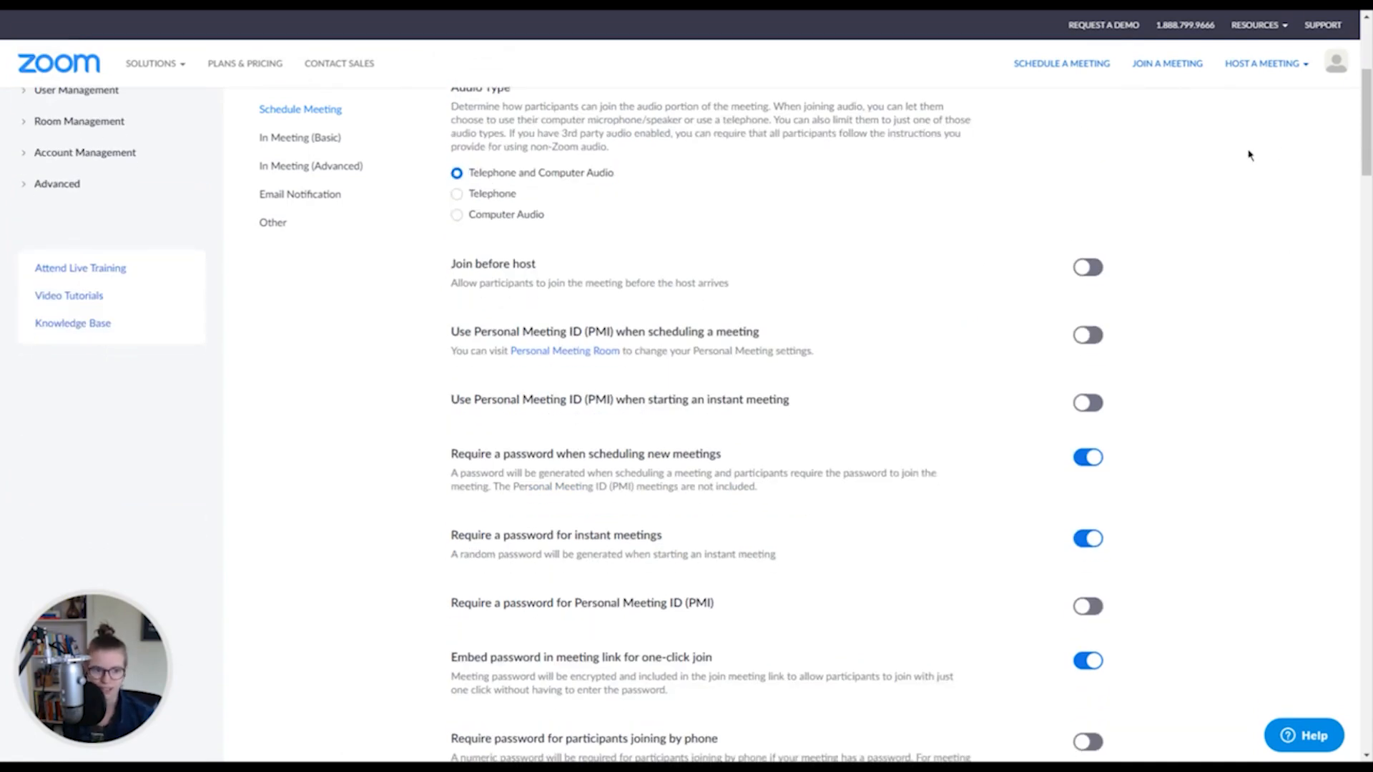
scroll(1355, 152, "up", 1)
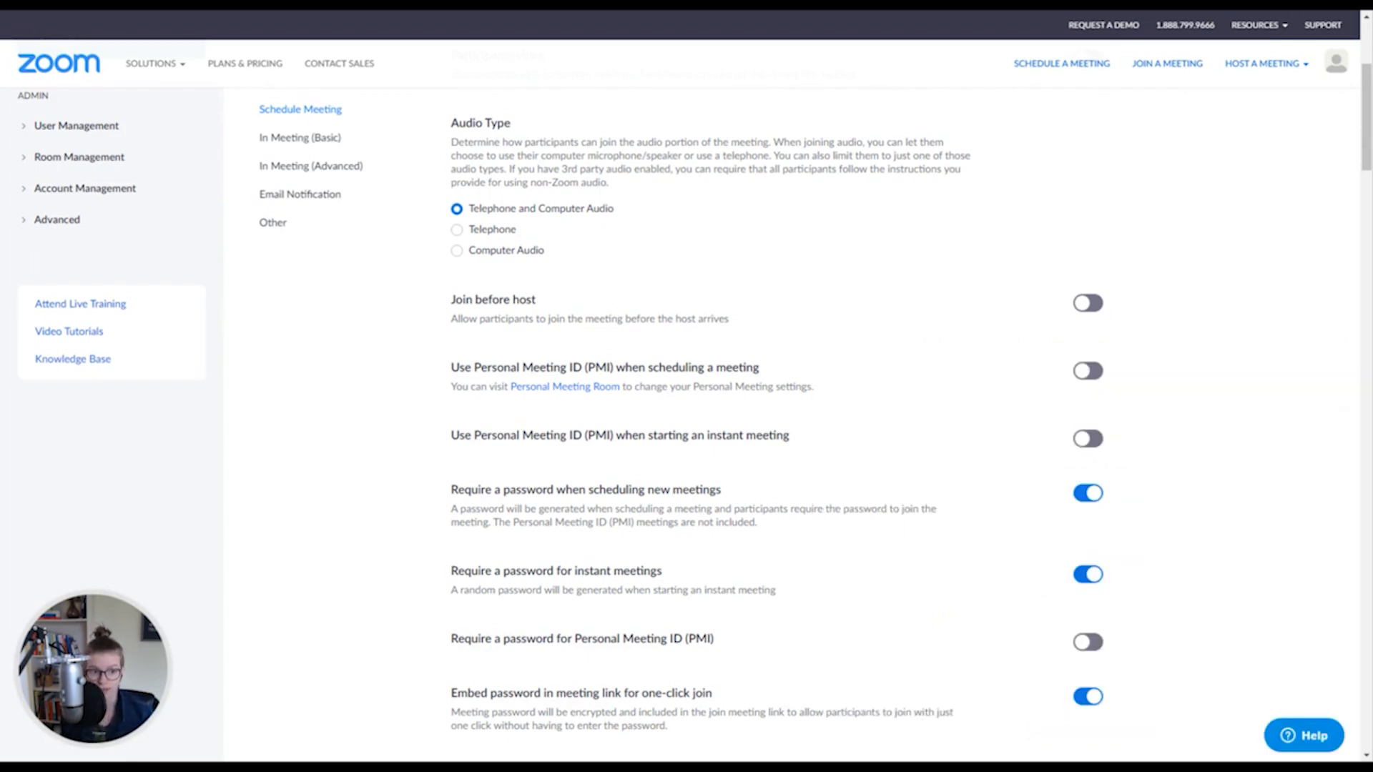
scroll(886, 275, "up", 4)
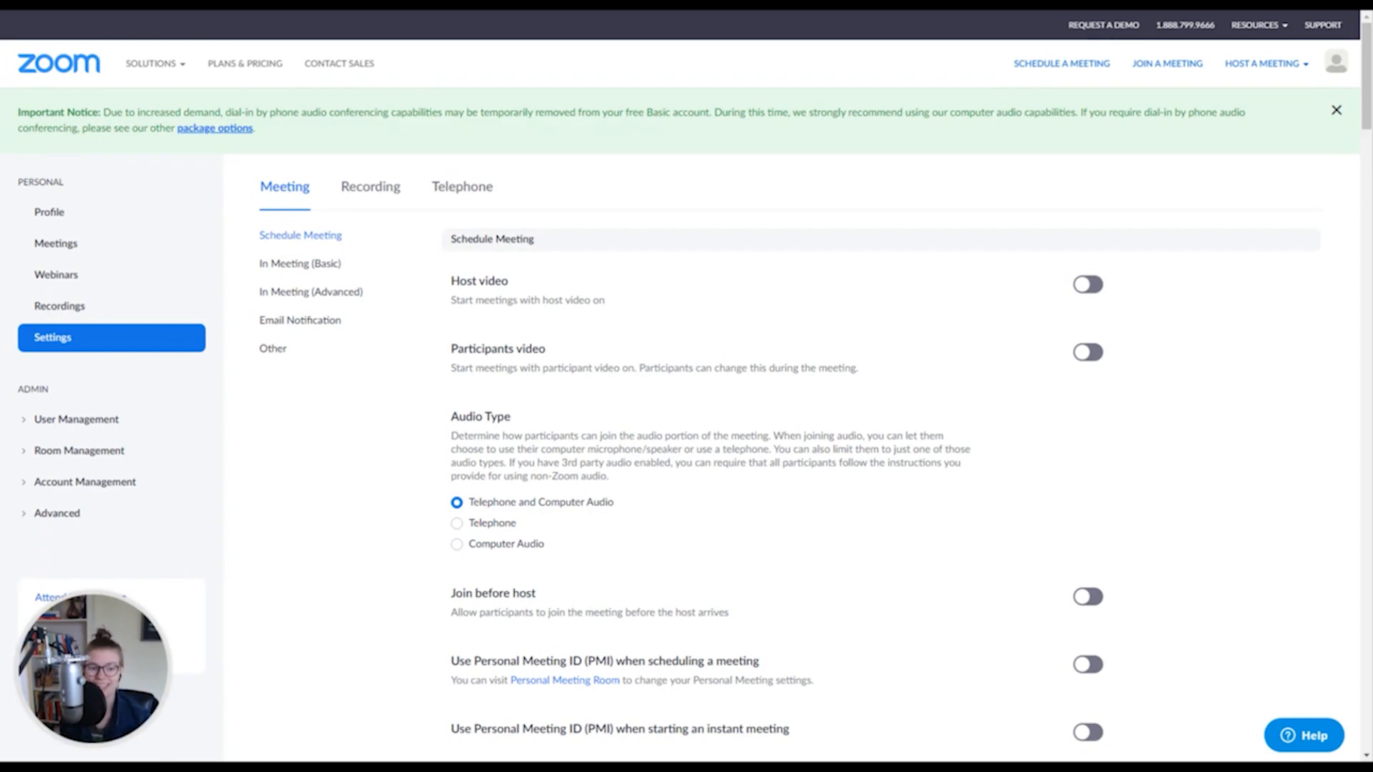
left_click(457, 524)
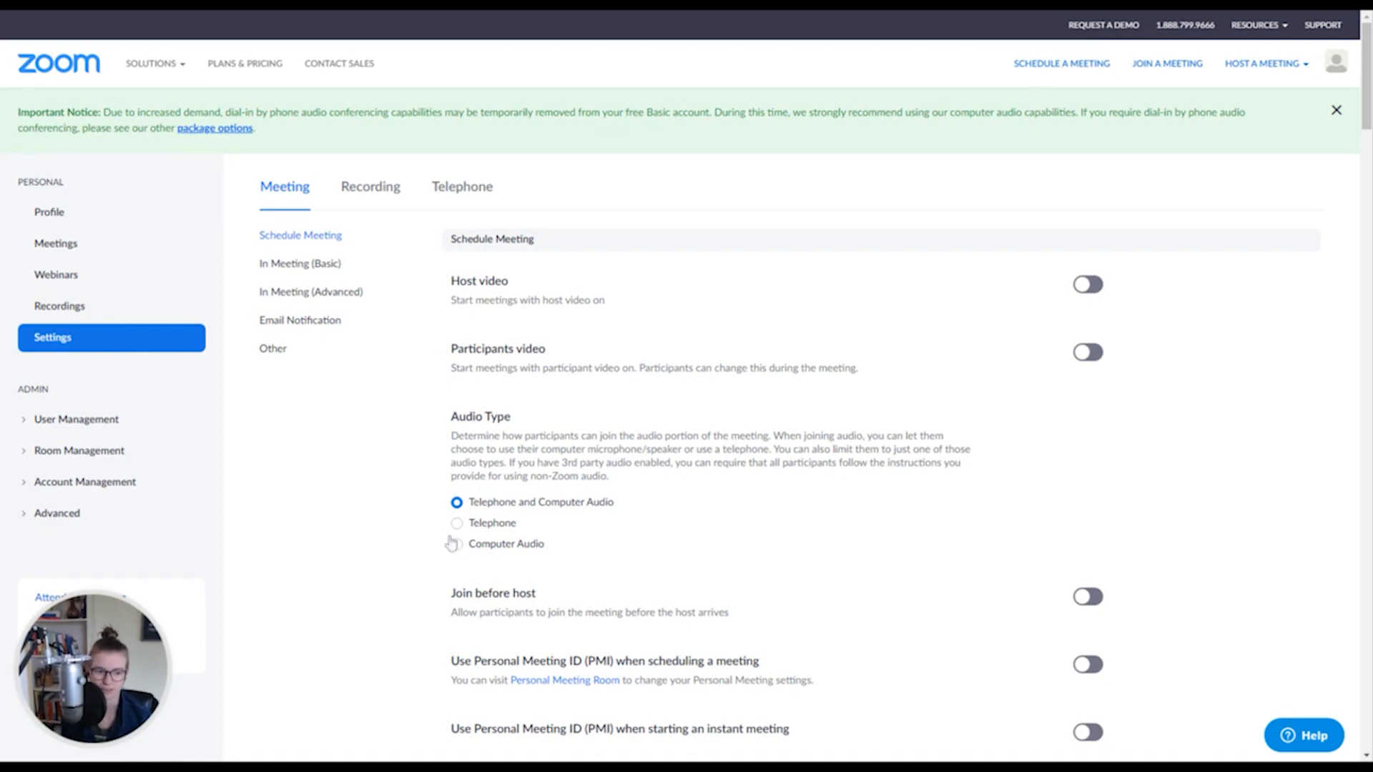
Turn on using the Personal Meeting ID both when scheduling a meeting and when starting an instant meeting.
left_click_drag(1366, 126, 1368, 179)
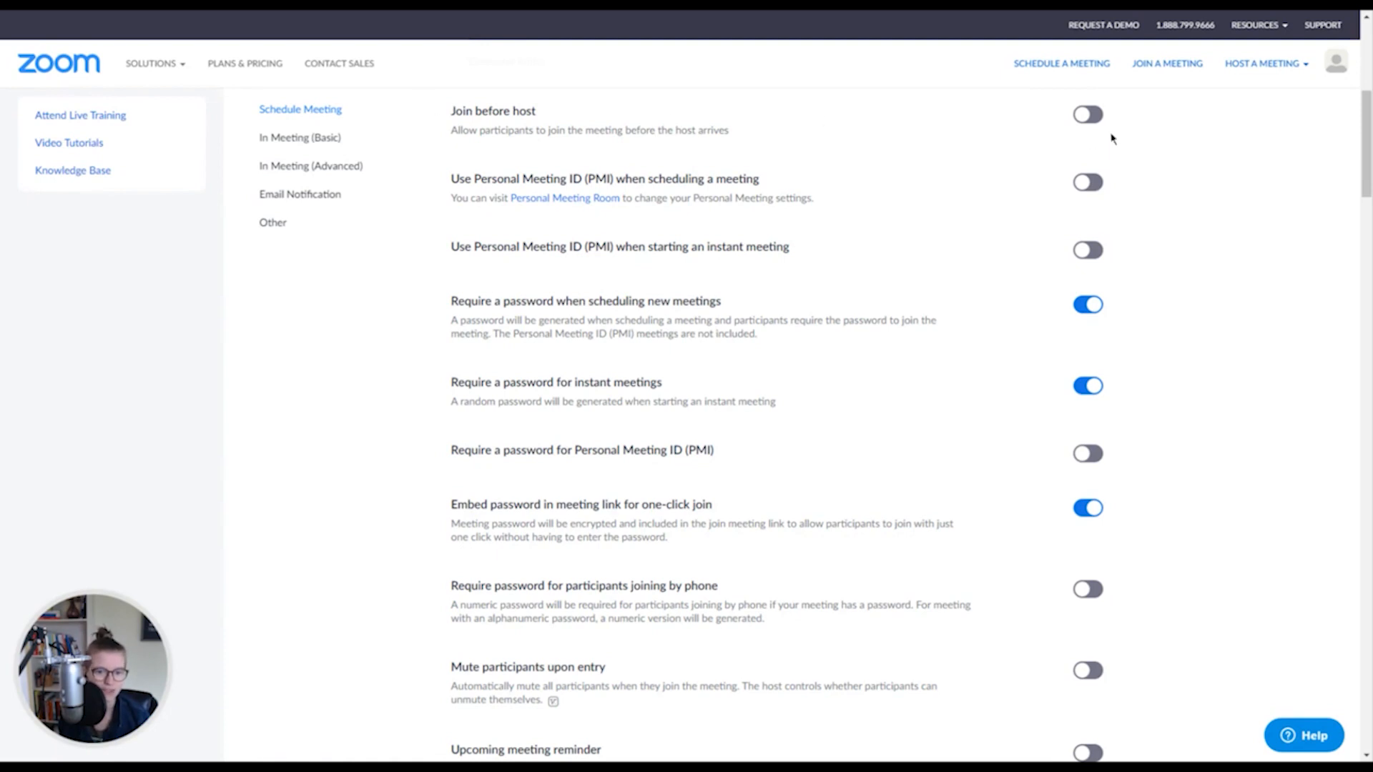
left_click_drag(1366, 188, 1366, 187)
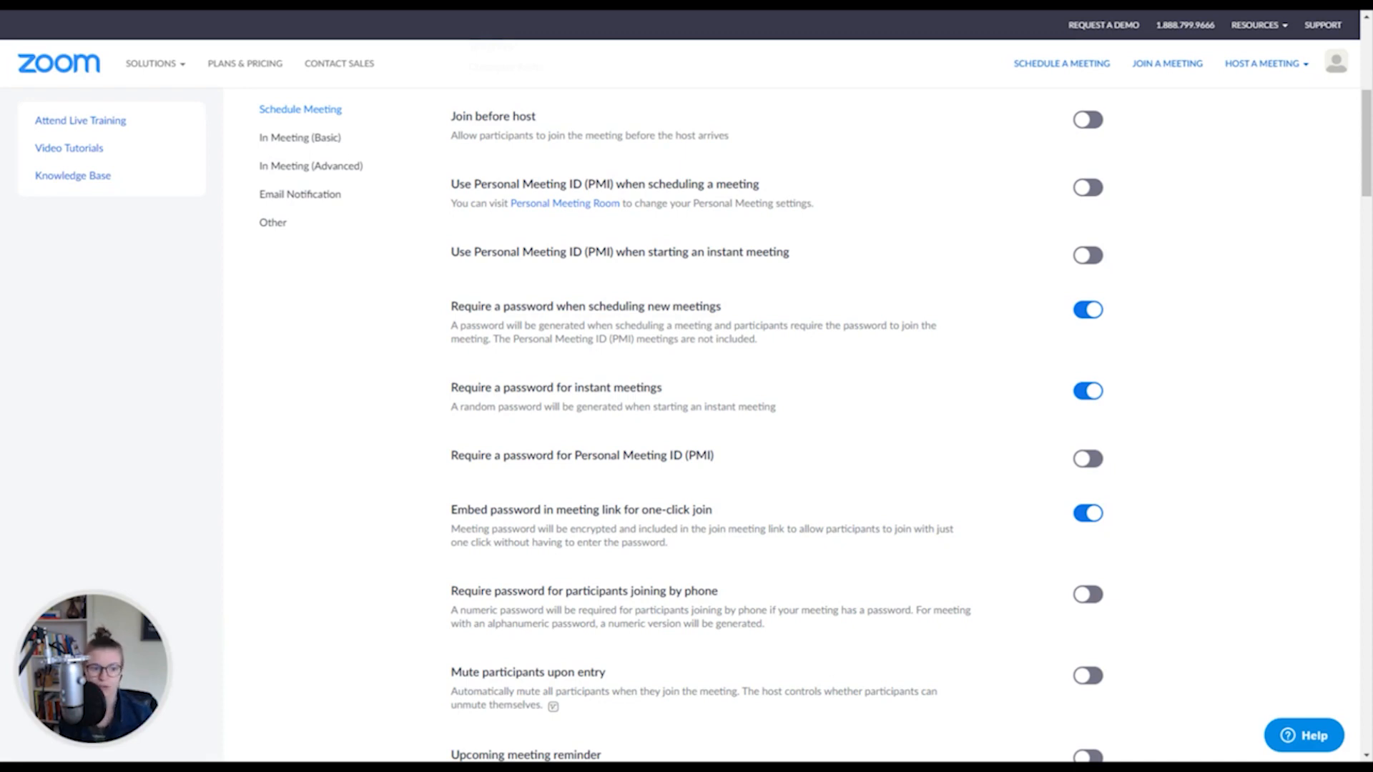
left_click_drag(1366, 169, 1363, 181)
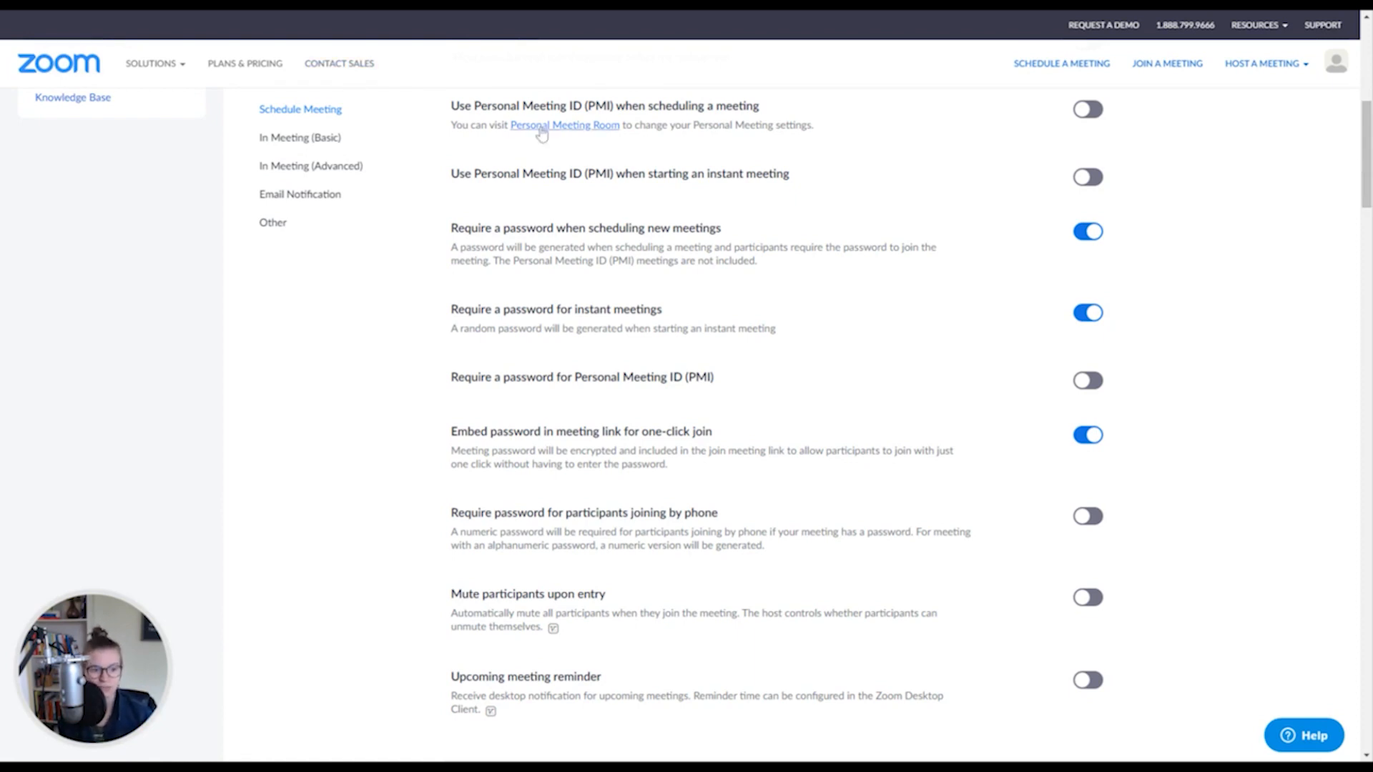
left_click_drag(474, 105, 585, 102)
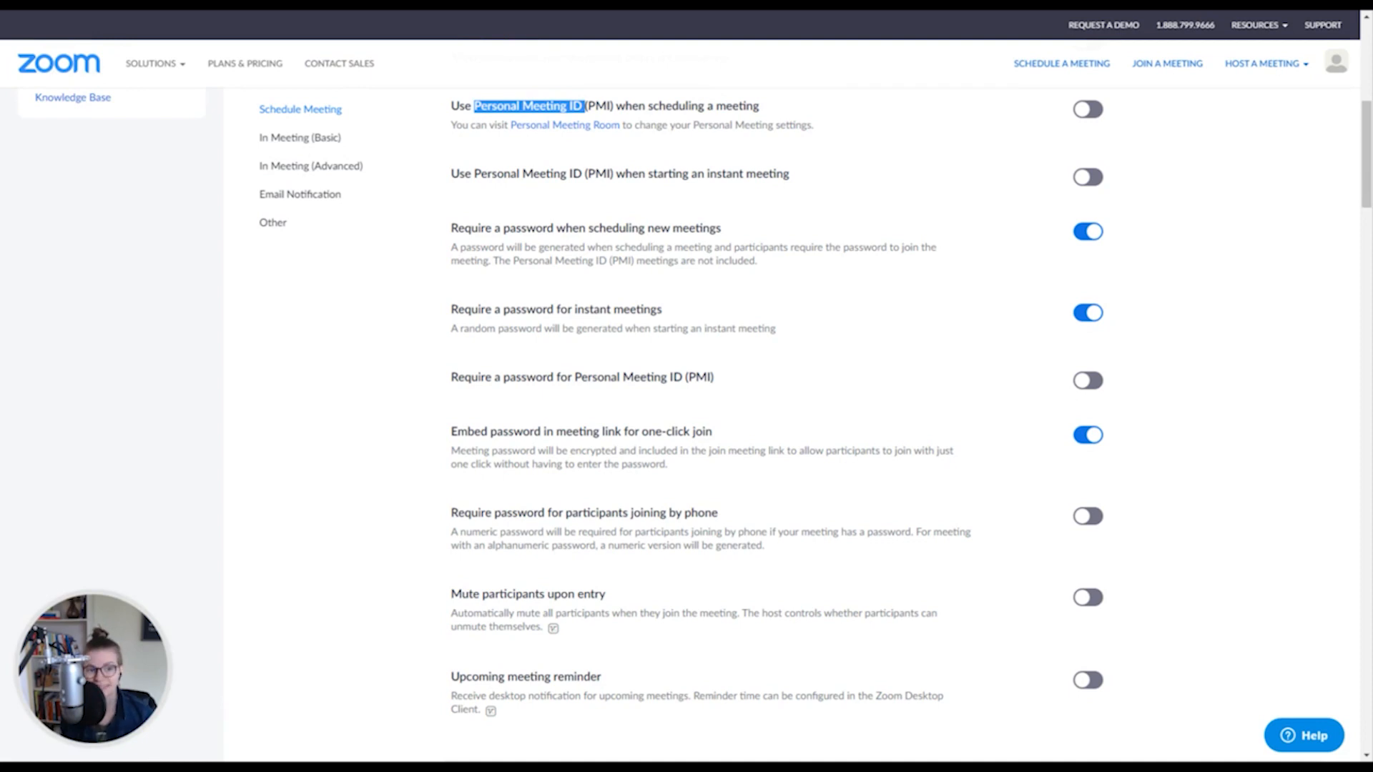
left_click(1084, 110)
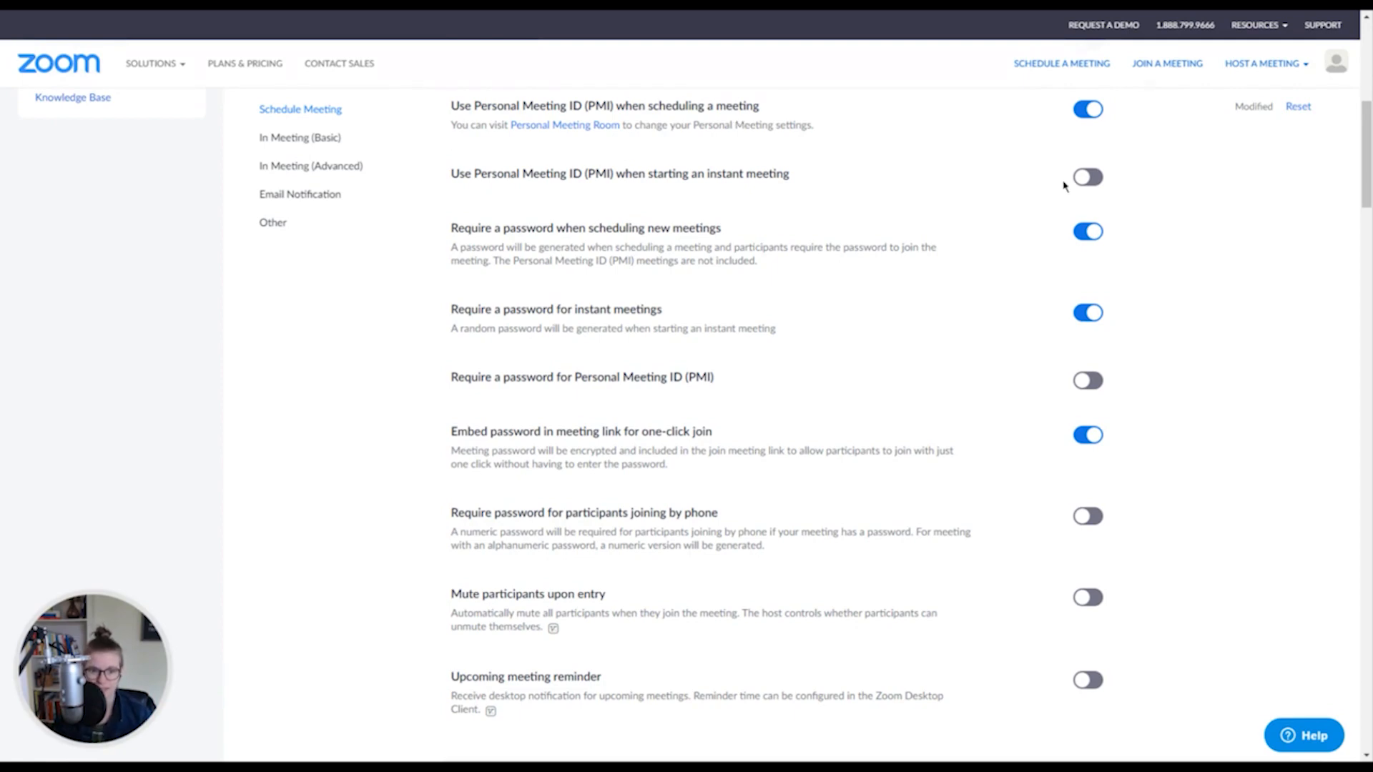
left_click(1085, 178)
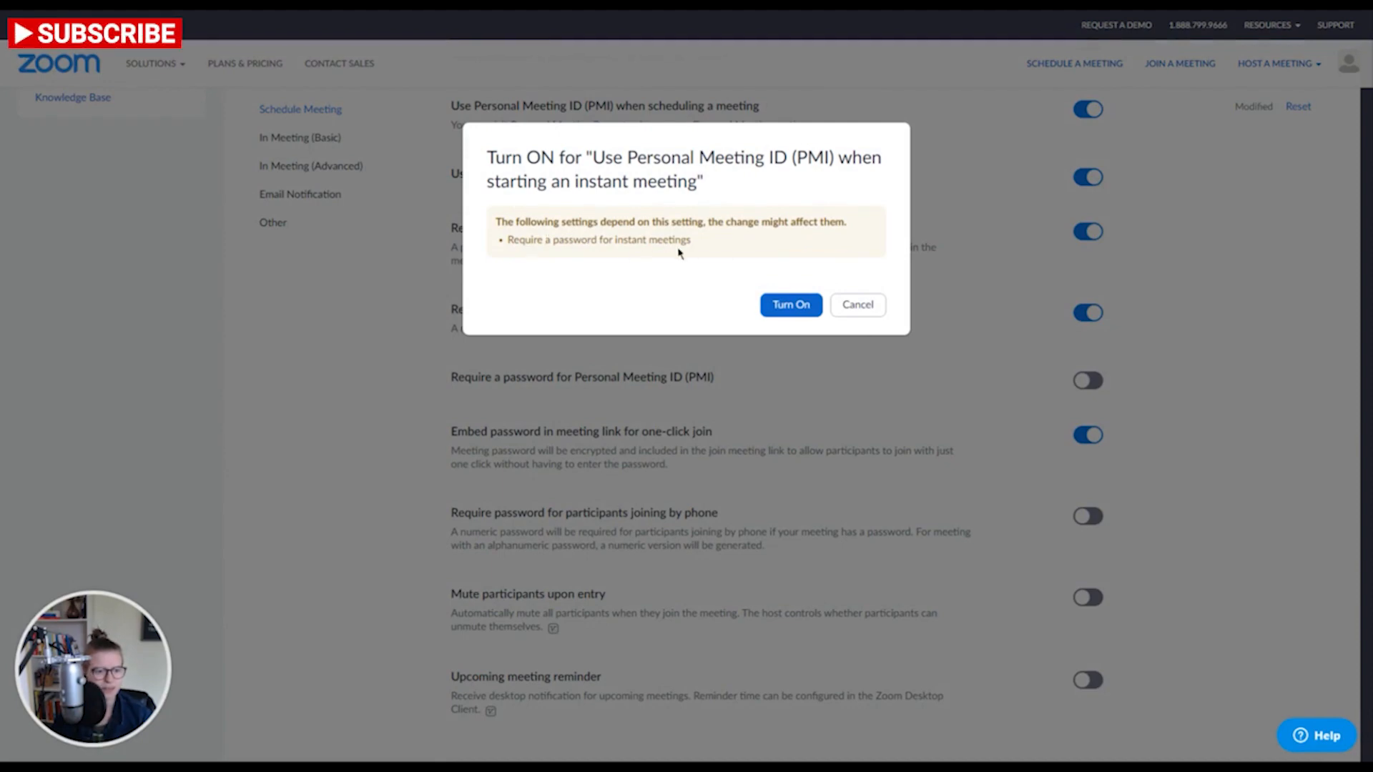
left_click(785, 306)
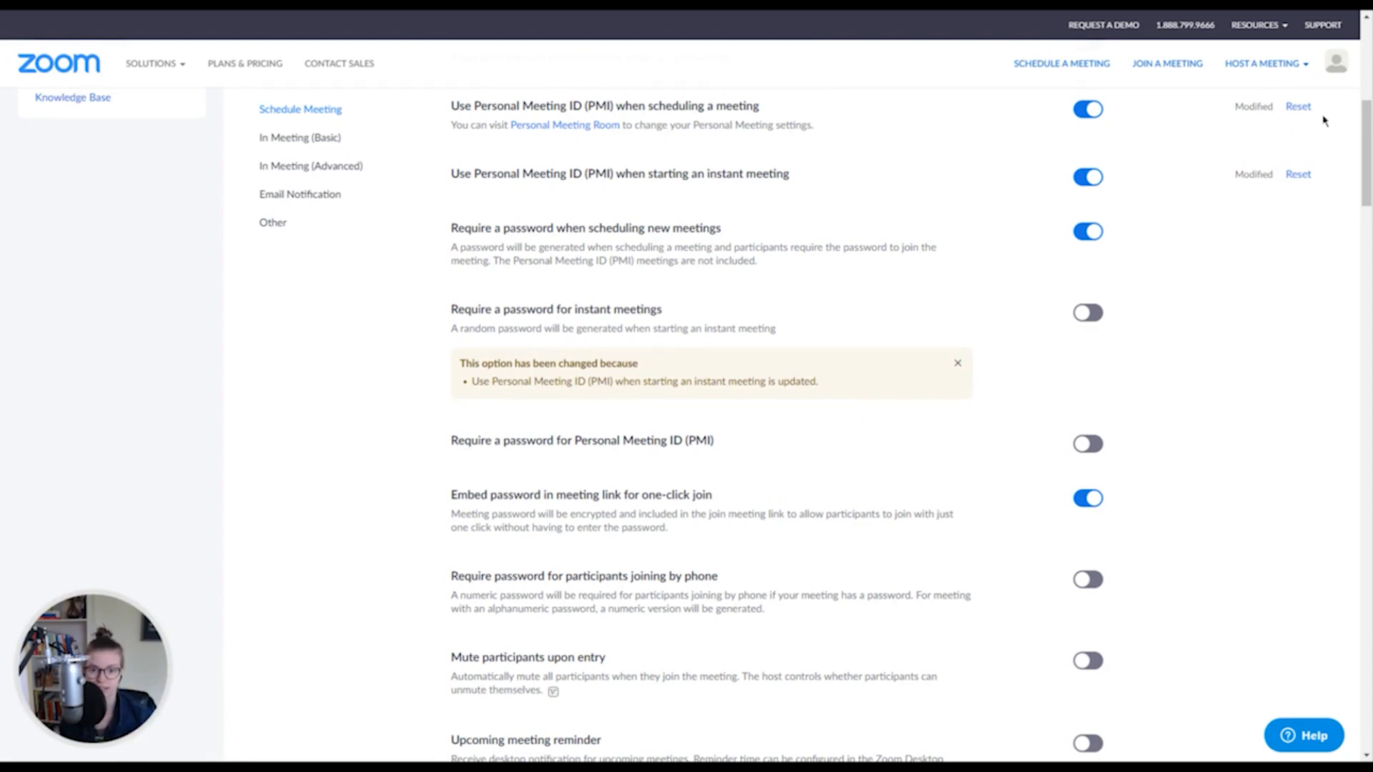
Dismiss the notice under the instant meeting password setting and turn off requiring a password when scheduling new meetings.
mouse_move(1263, 68)
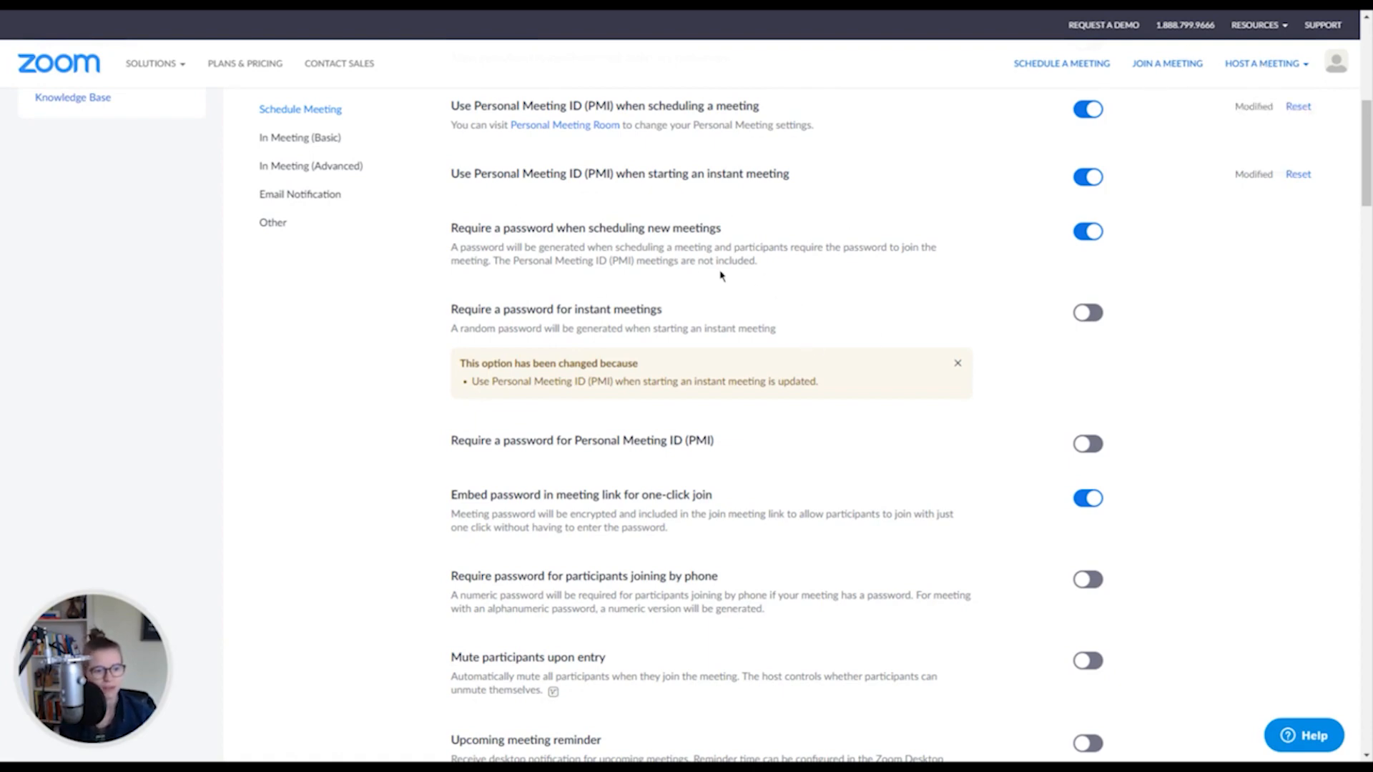
left_click_drag(1367, 181, 1367, 202)
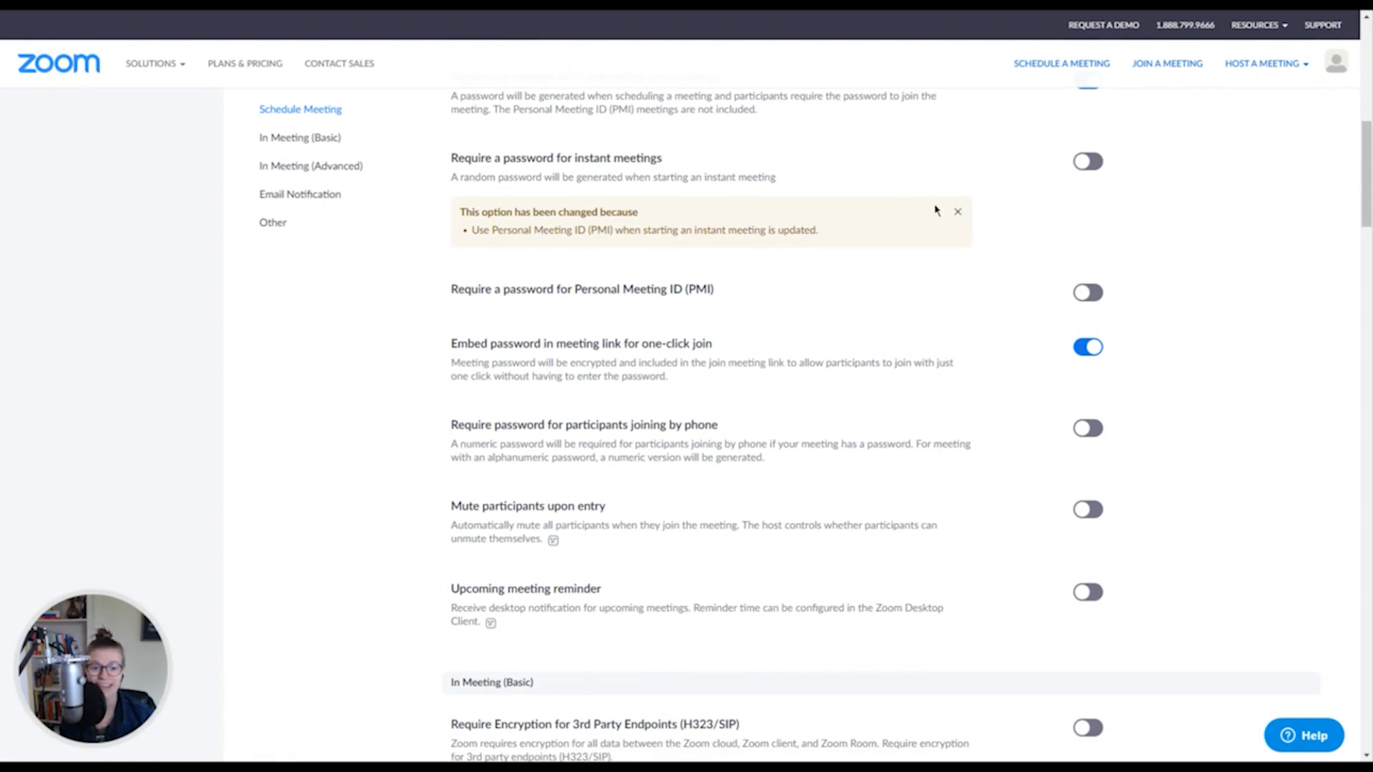
left_click_drag(1366, 194, 1366, 185)
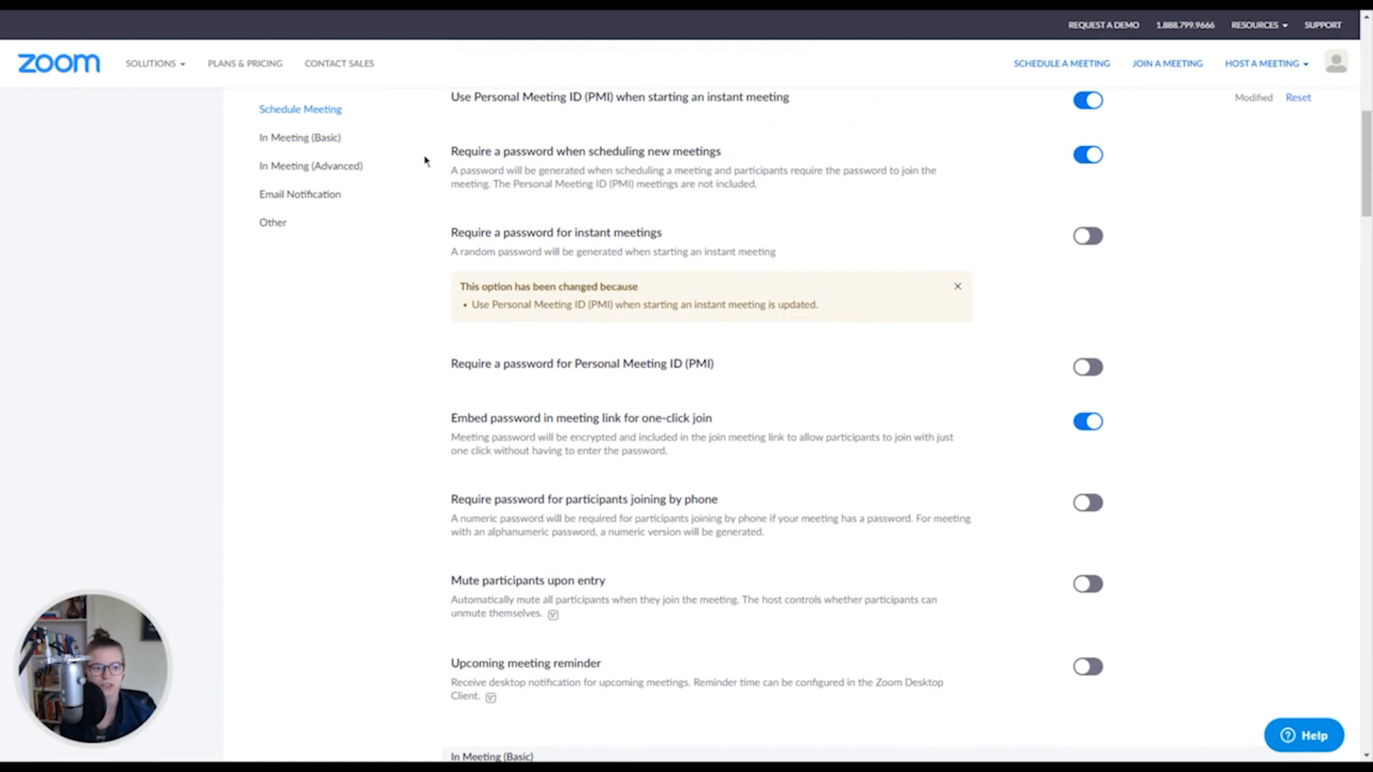
left_click(959, 287)
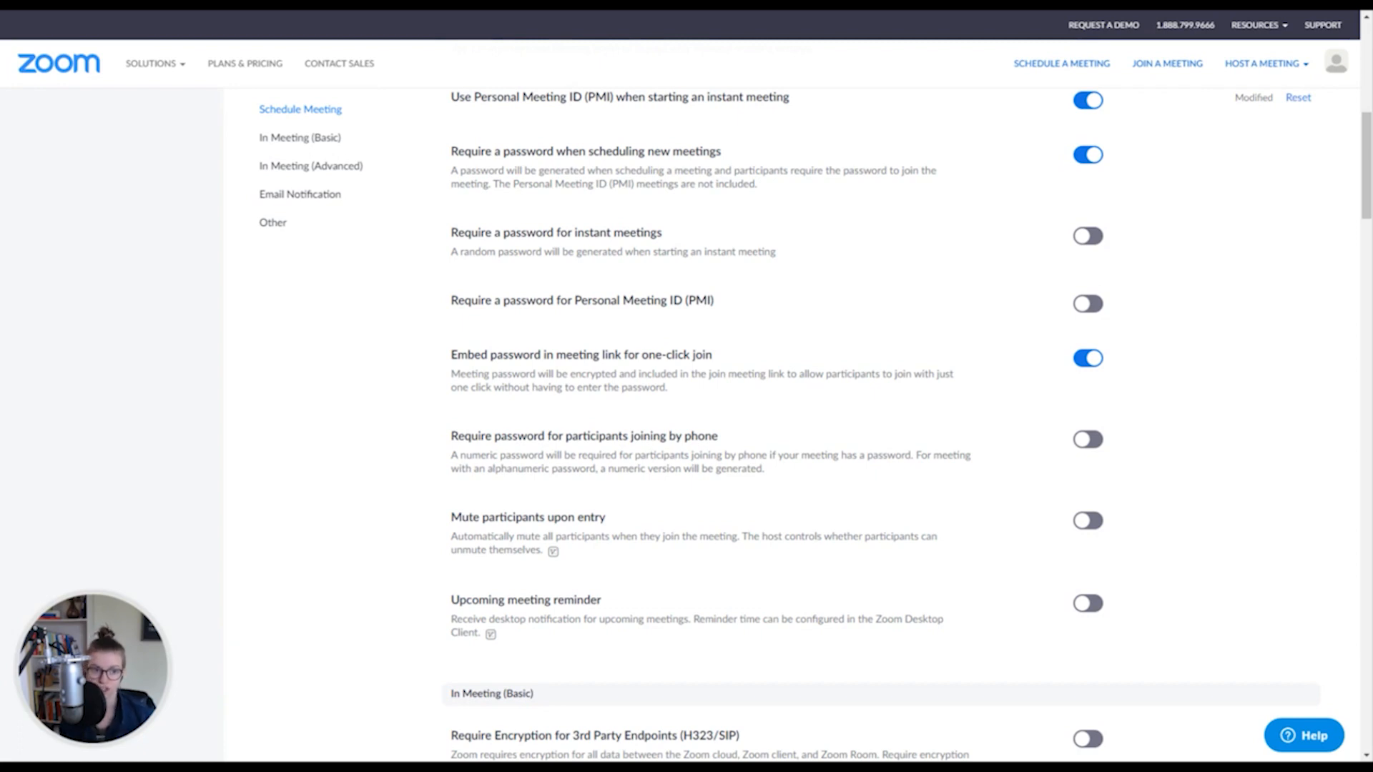
left_click(1088, 155)
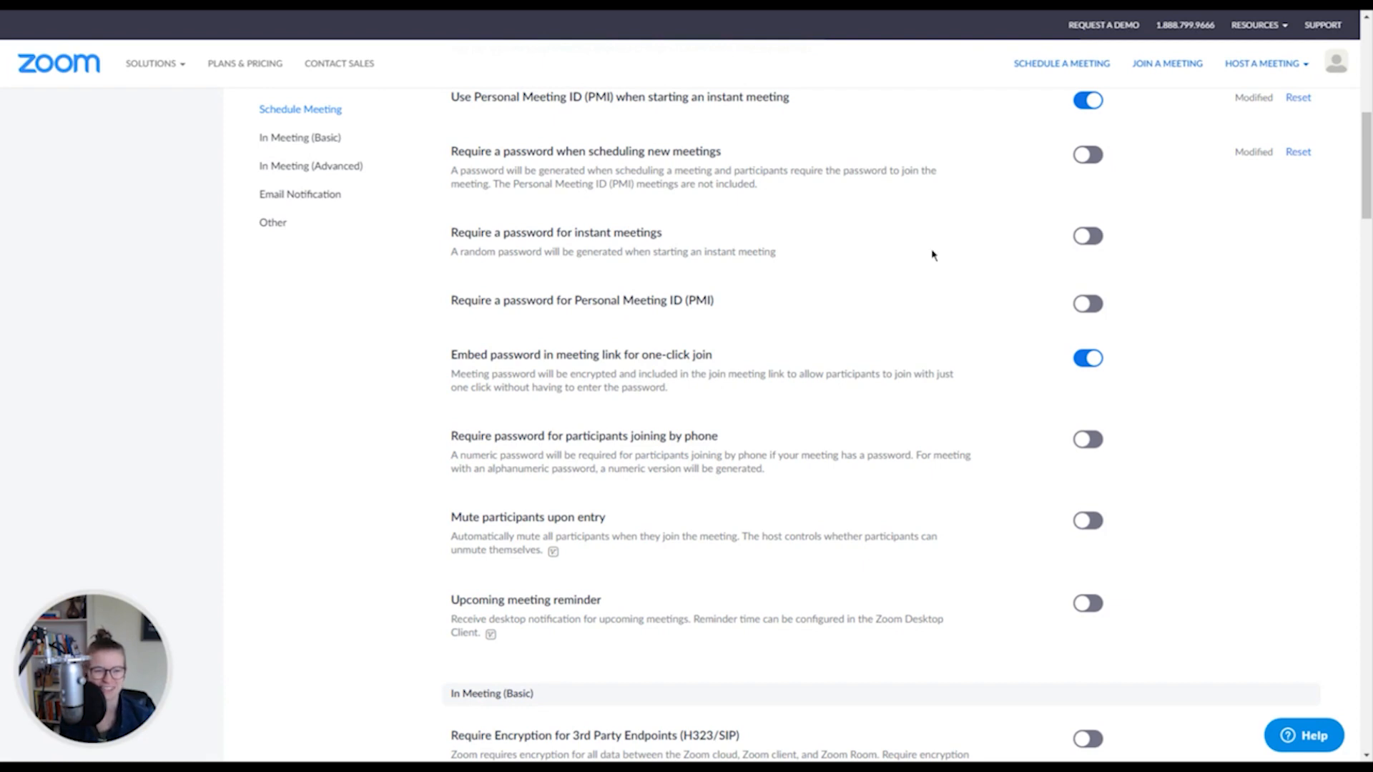
Review the password settings for new, instant, Personal Meeting ID, one-click join and phone-in meetings.
left_click_drag(514, 152, 733, 163)
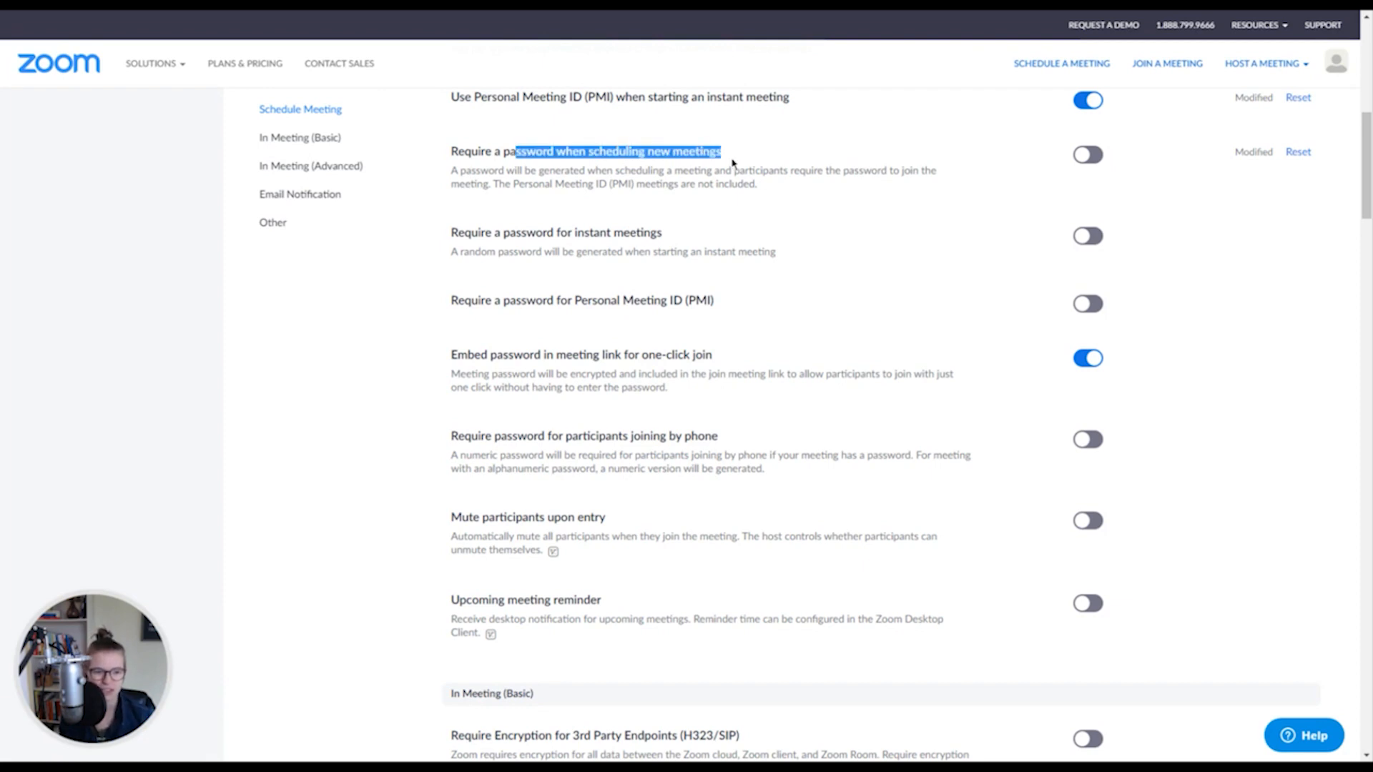
left_click(733, 163)
left_click_drag(487, 233, 667, 235)
left_click_drag(470, 300, 730, 301)
left_click(730, 301)
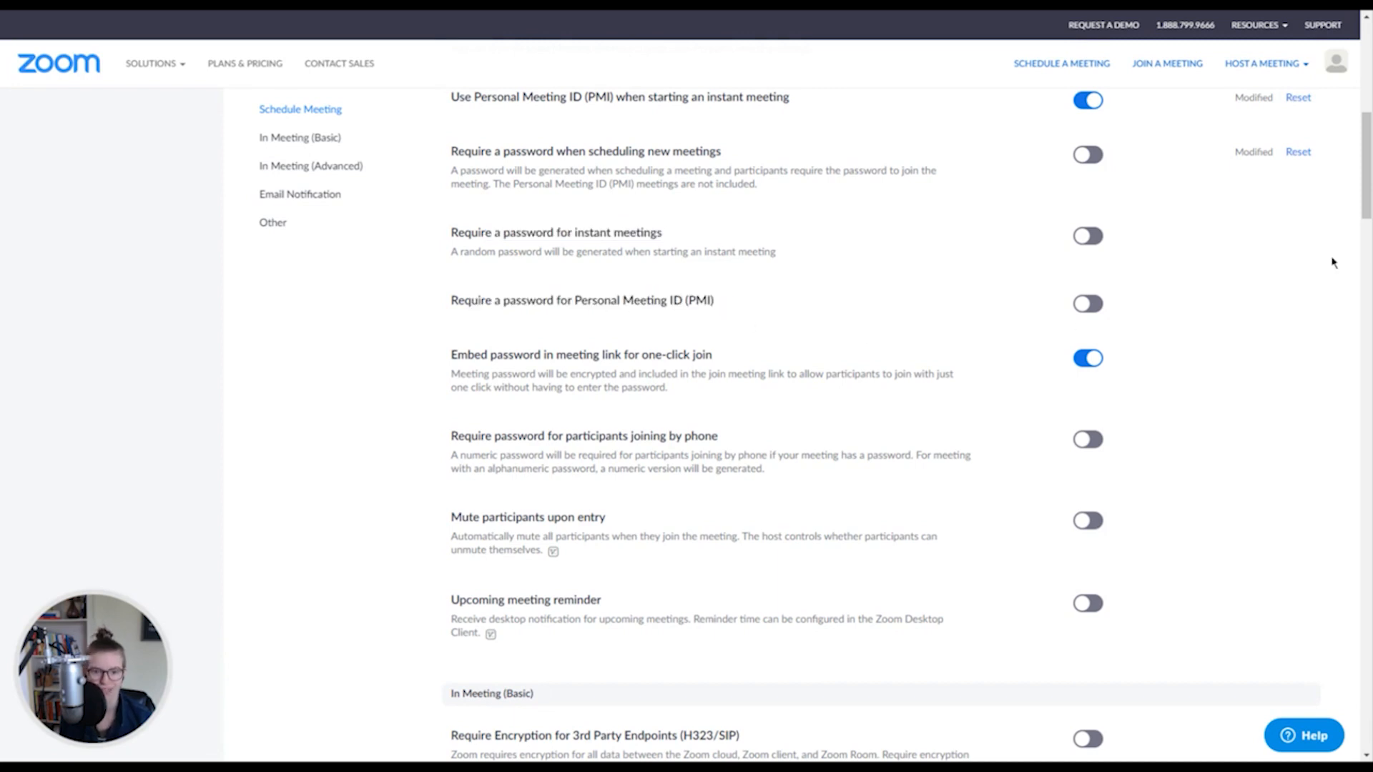
left_click_drag(1367, 192, 1370, 228)
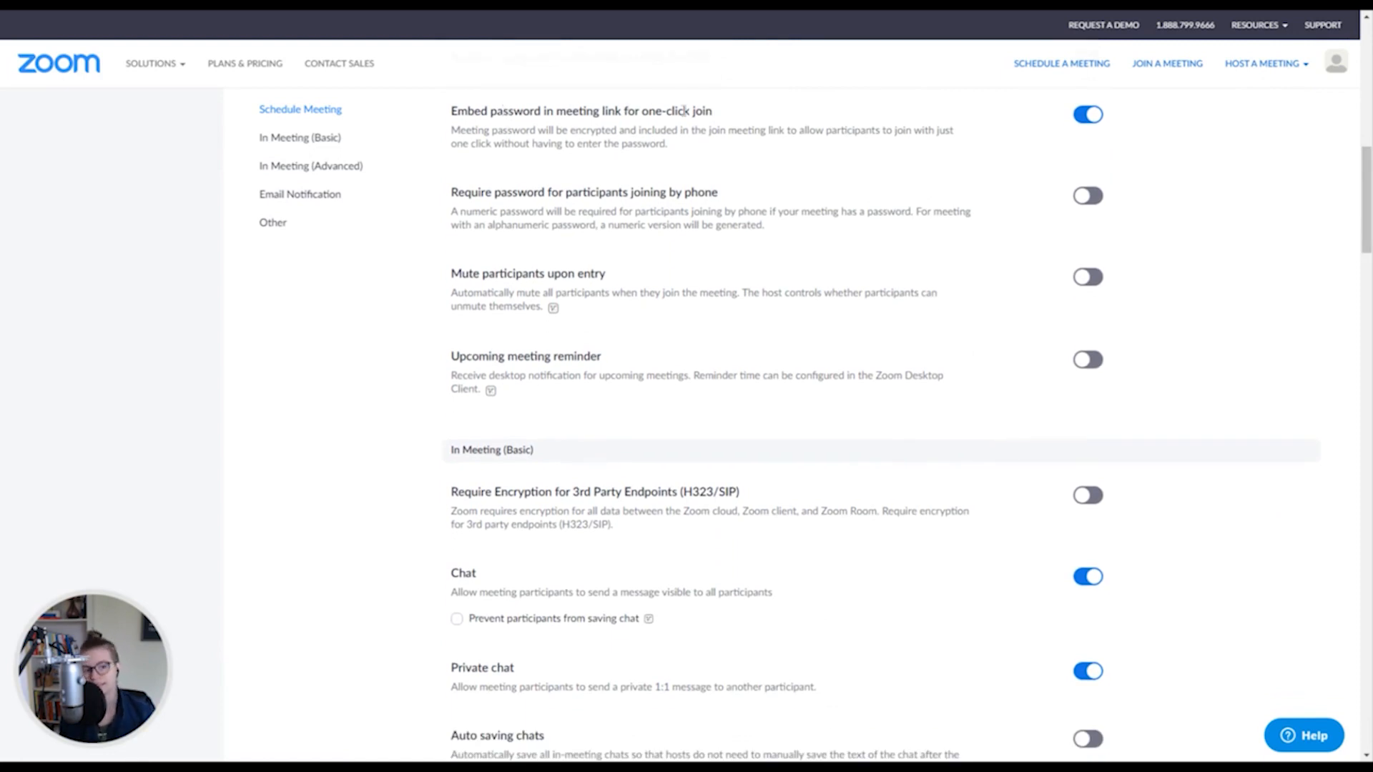
left_click_drag(500, 191, 730, 203)
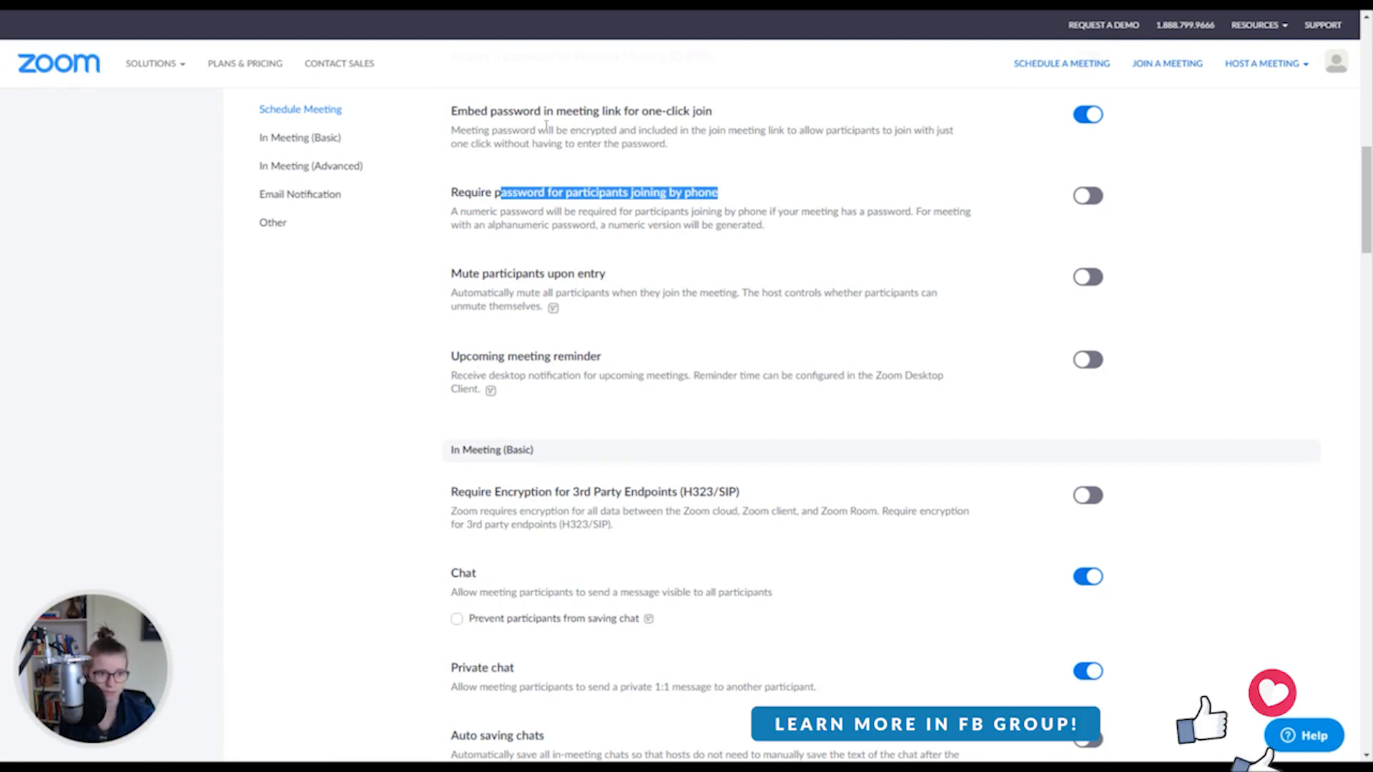
left_click_drag(546, 127, 599, 143)
Turn Mute participants upon entry on and back off.
left_click_drag(493, 292, 688, 324)
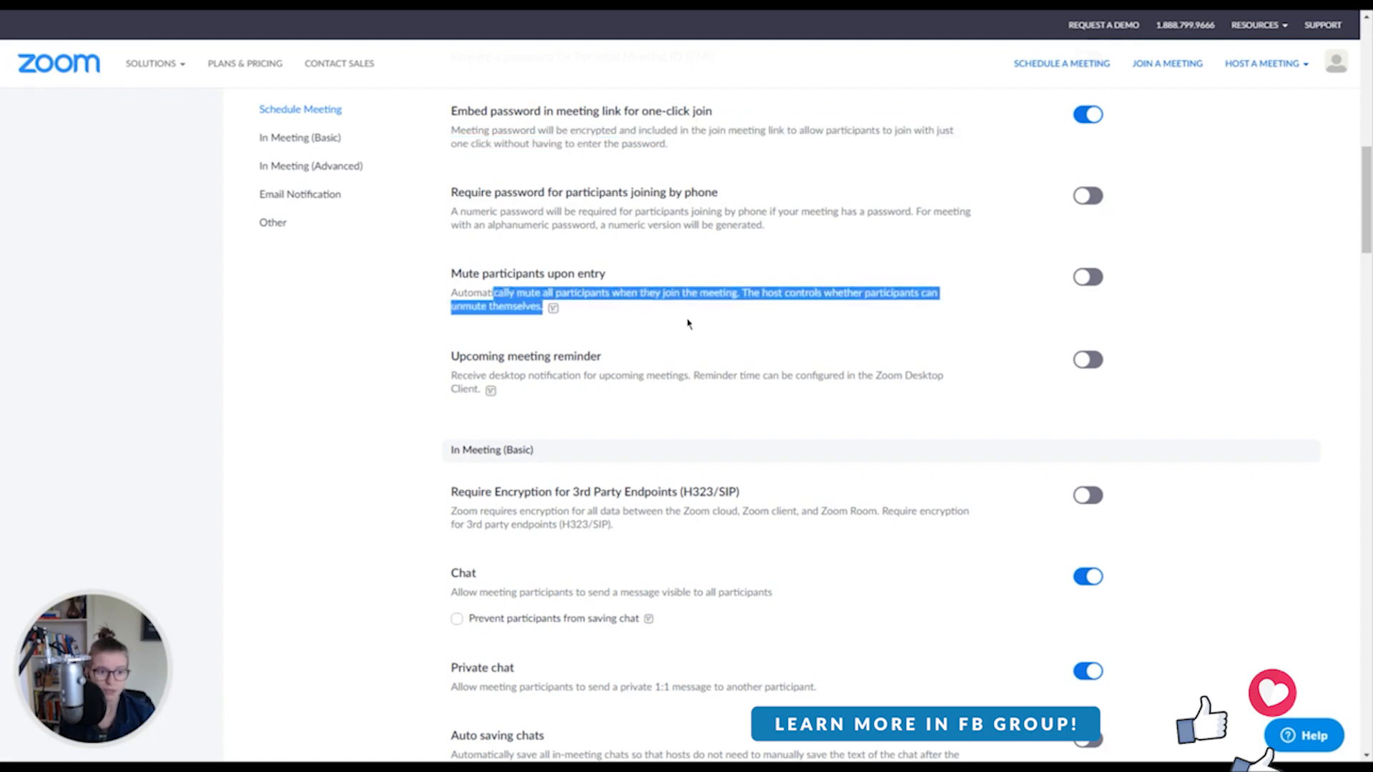
left_click(688, 324)
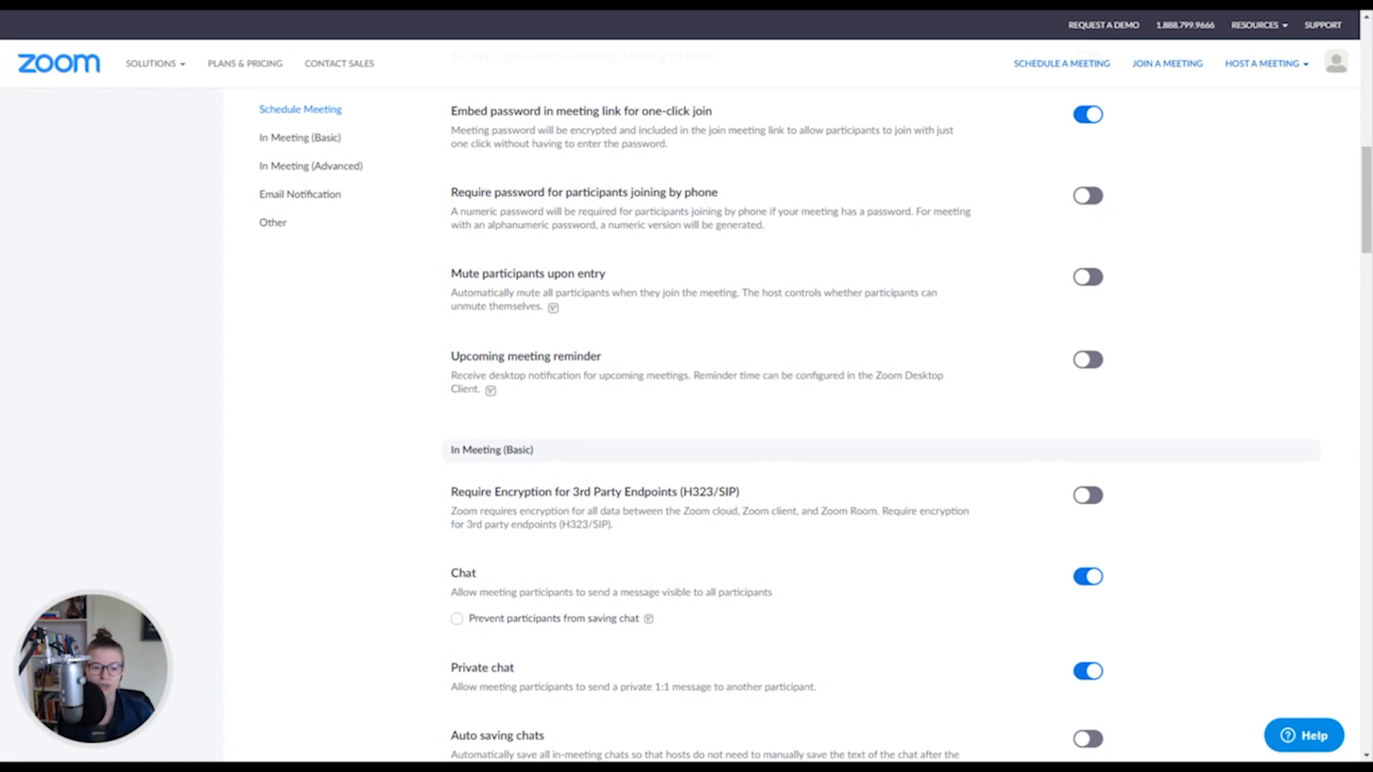
left_click(1088, 278)
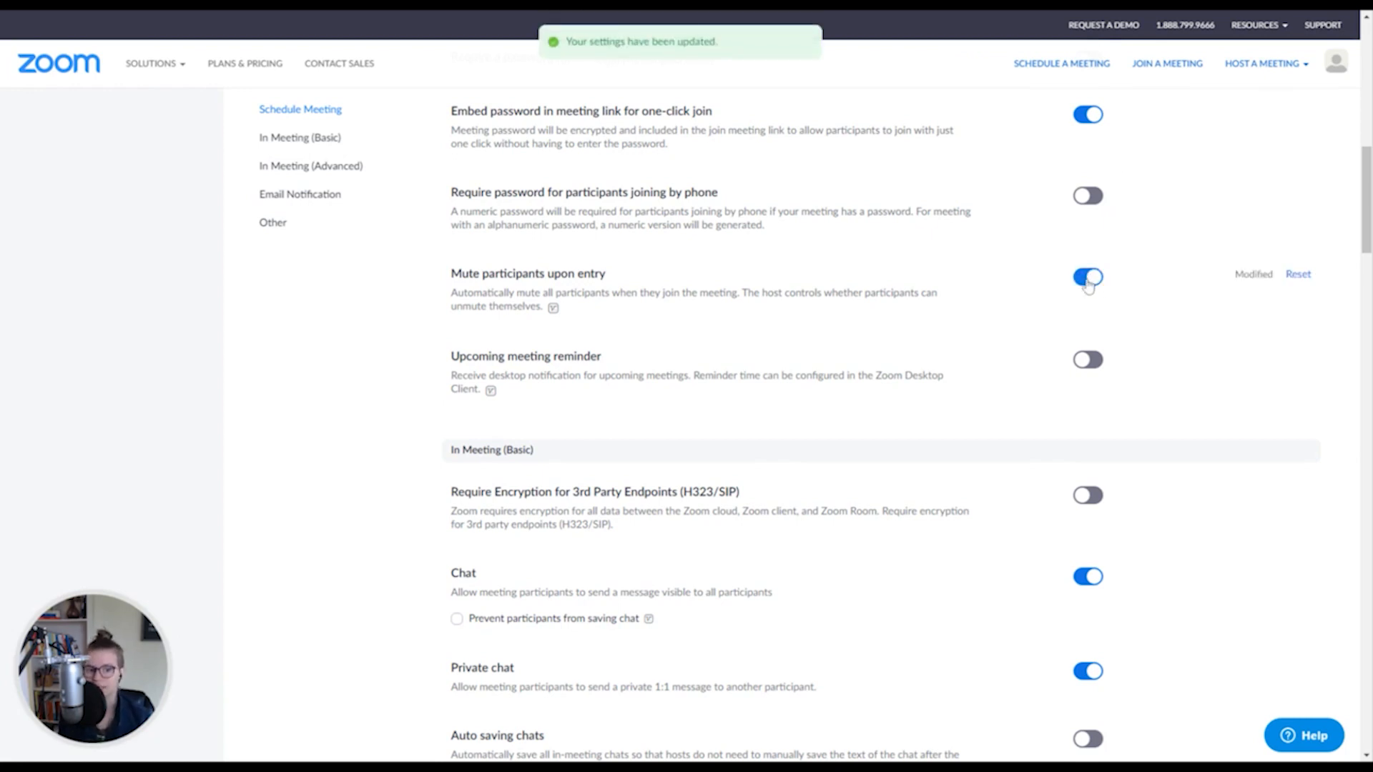
left_click(1089, 278)
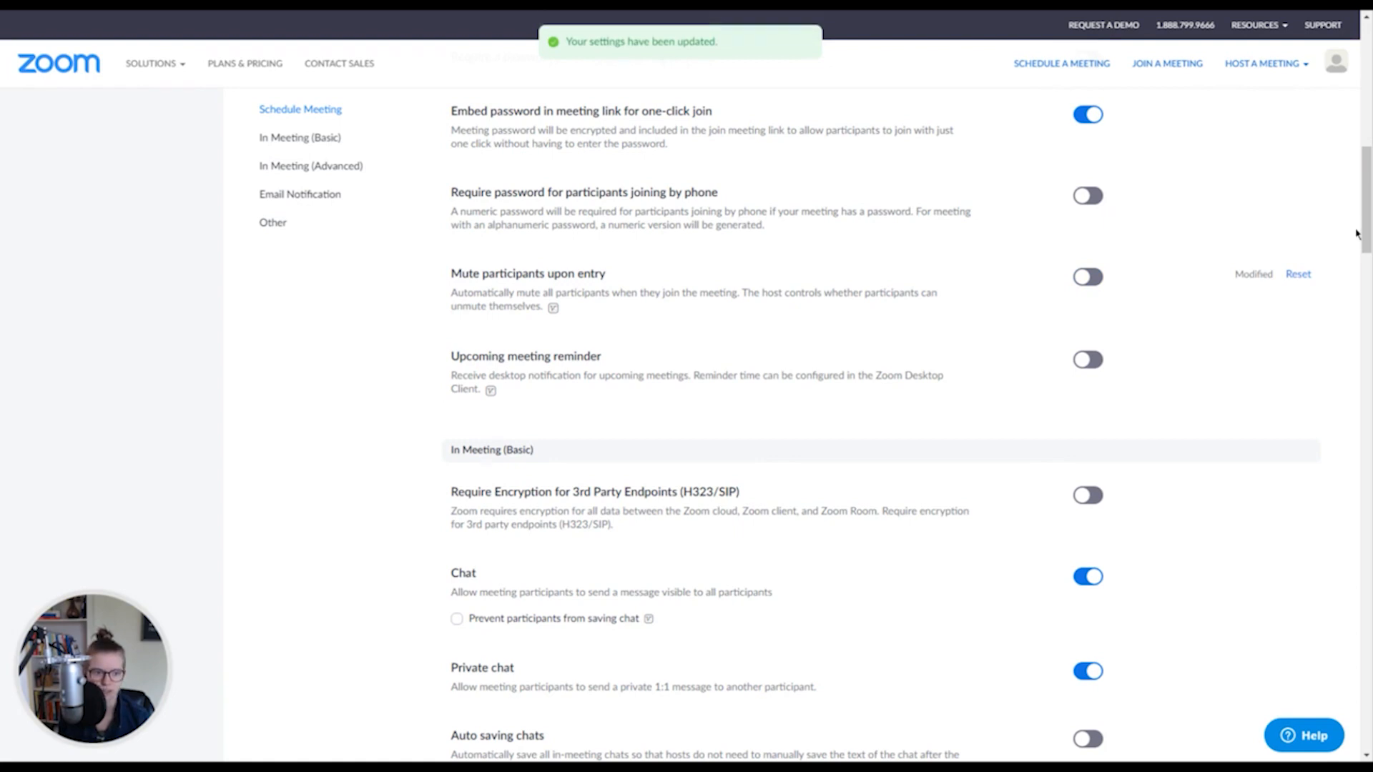
Review the third-party endpoint encryption, Chat and Private chat settings under In Meeting (Basic).
left_click_drag(1361, 242, 1368, 277)
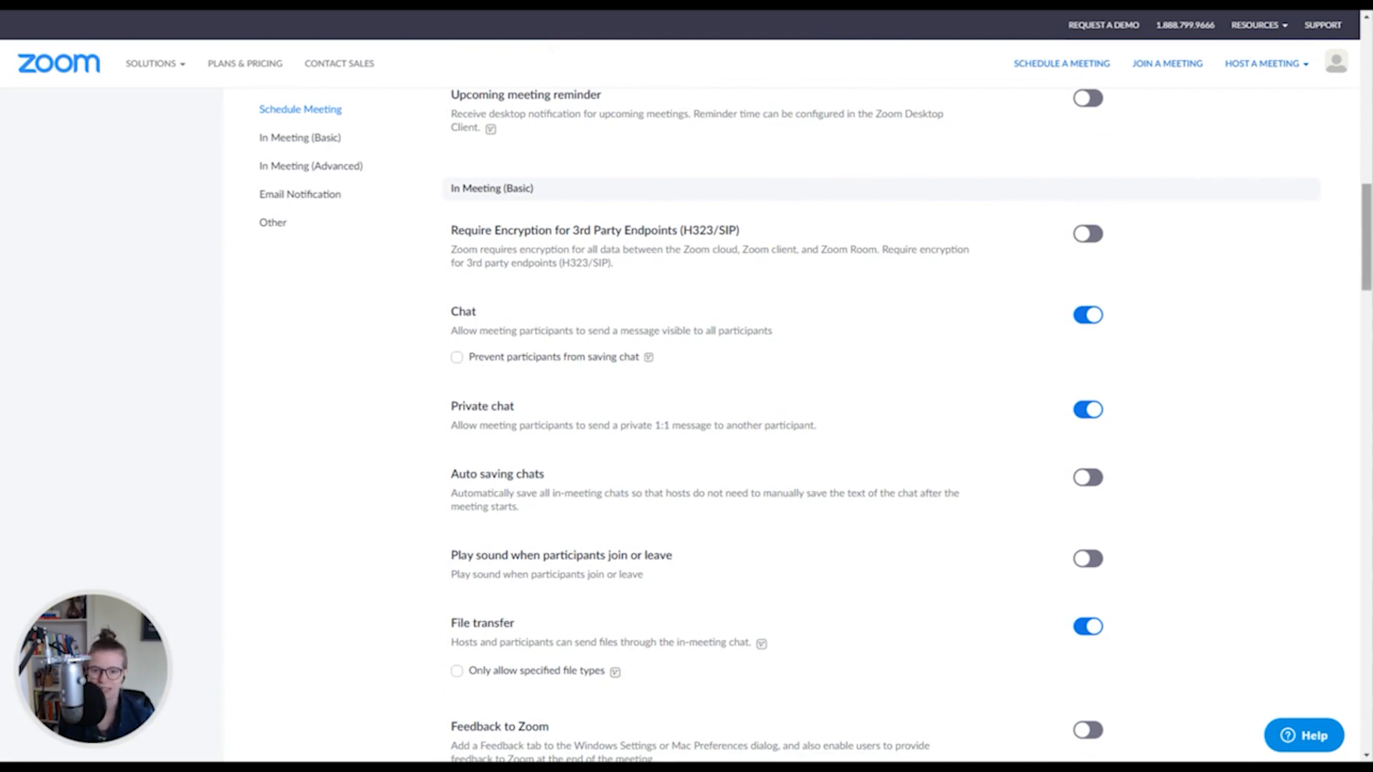
left_click_drag(1368, 223, 1367, 229)
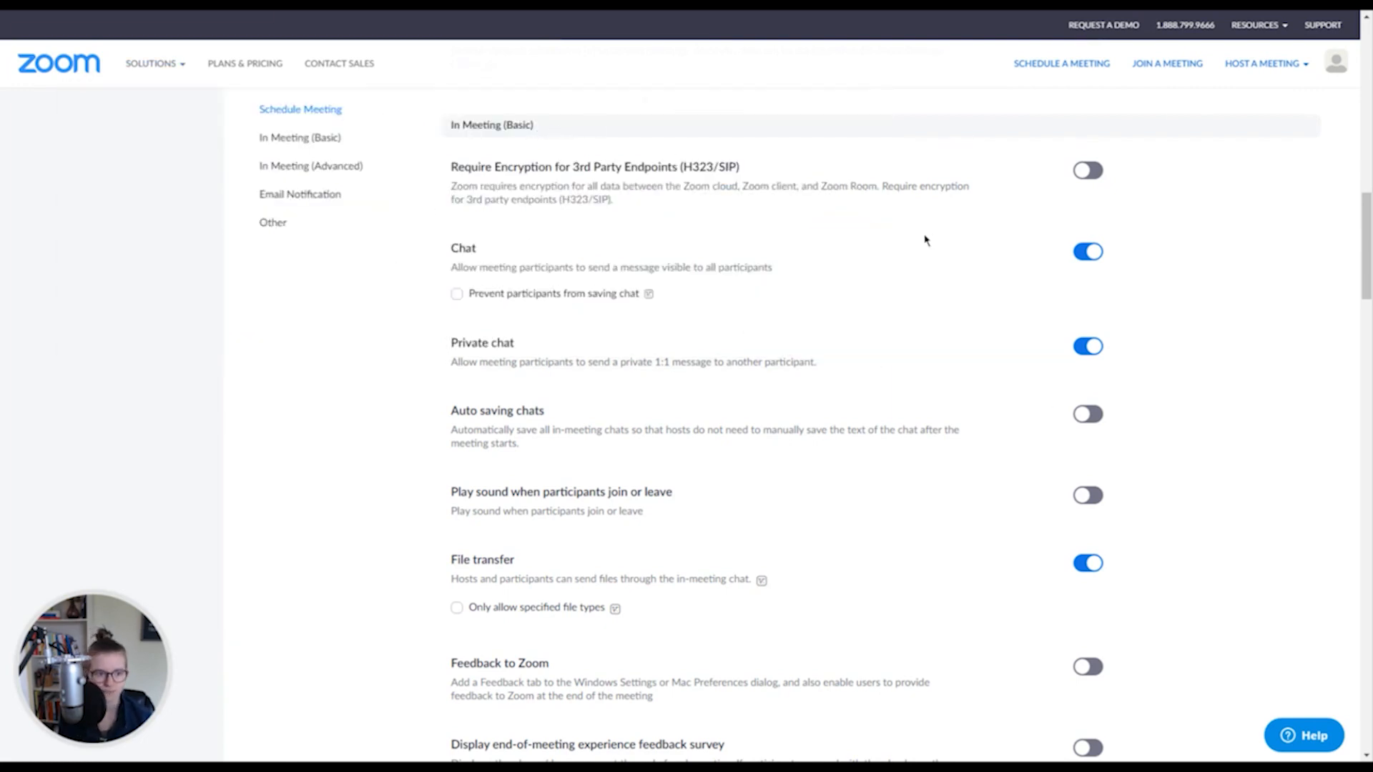
left_click_drag(1366, 215, 1366, 215)
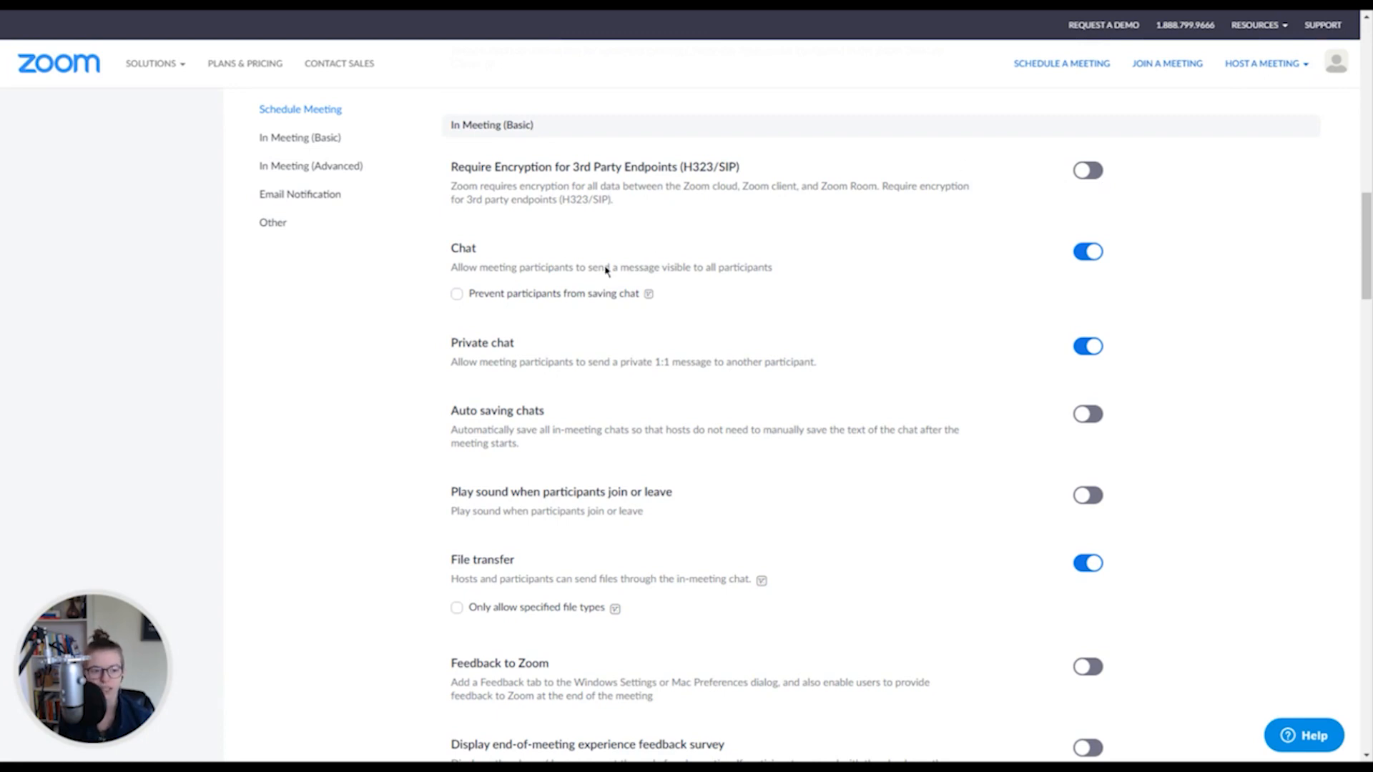
left_click_drag(520, 267, 692, 268)
left_click(727, 268)
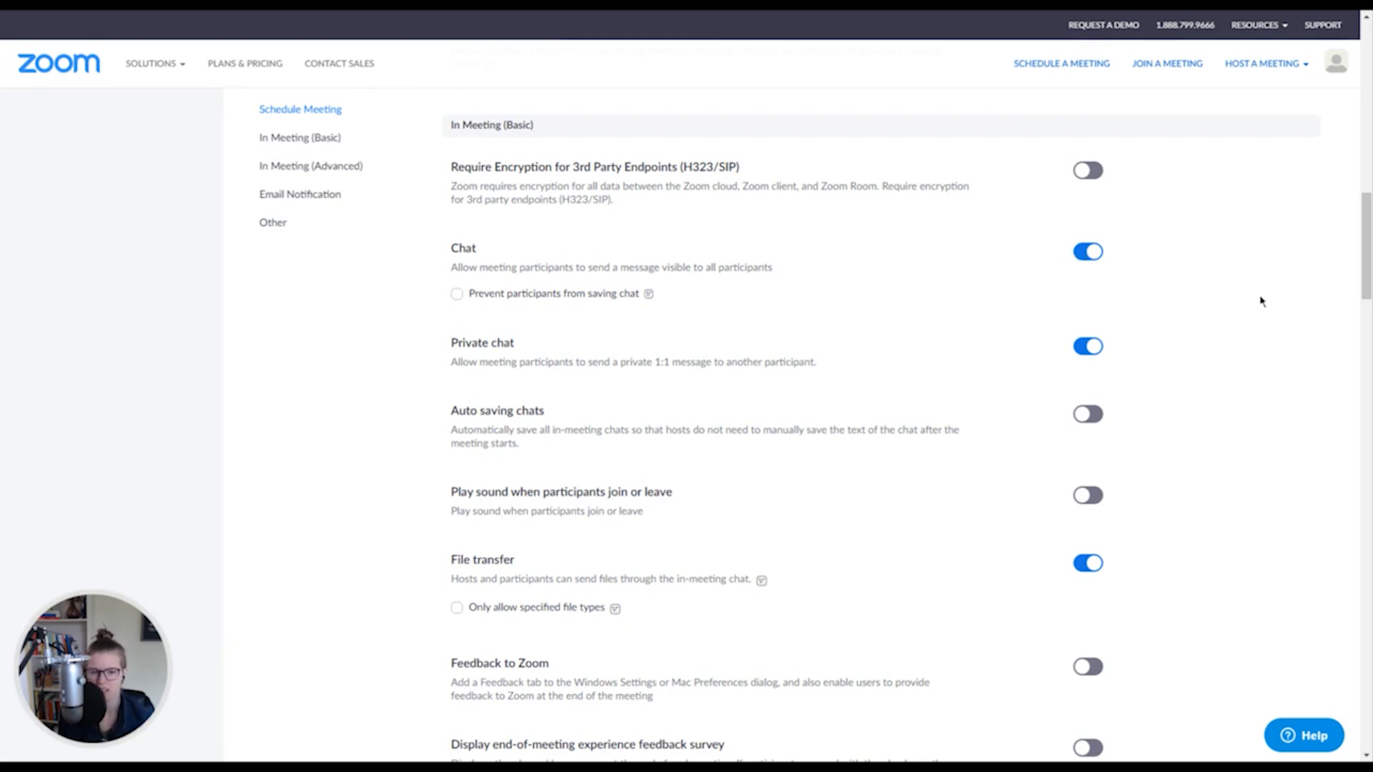
Read the Auto saving chats description, then switch that setting on and back off.
left_click_drag(1366, 263, 1366, 281)
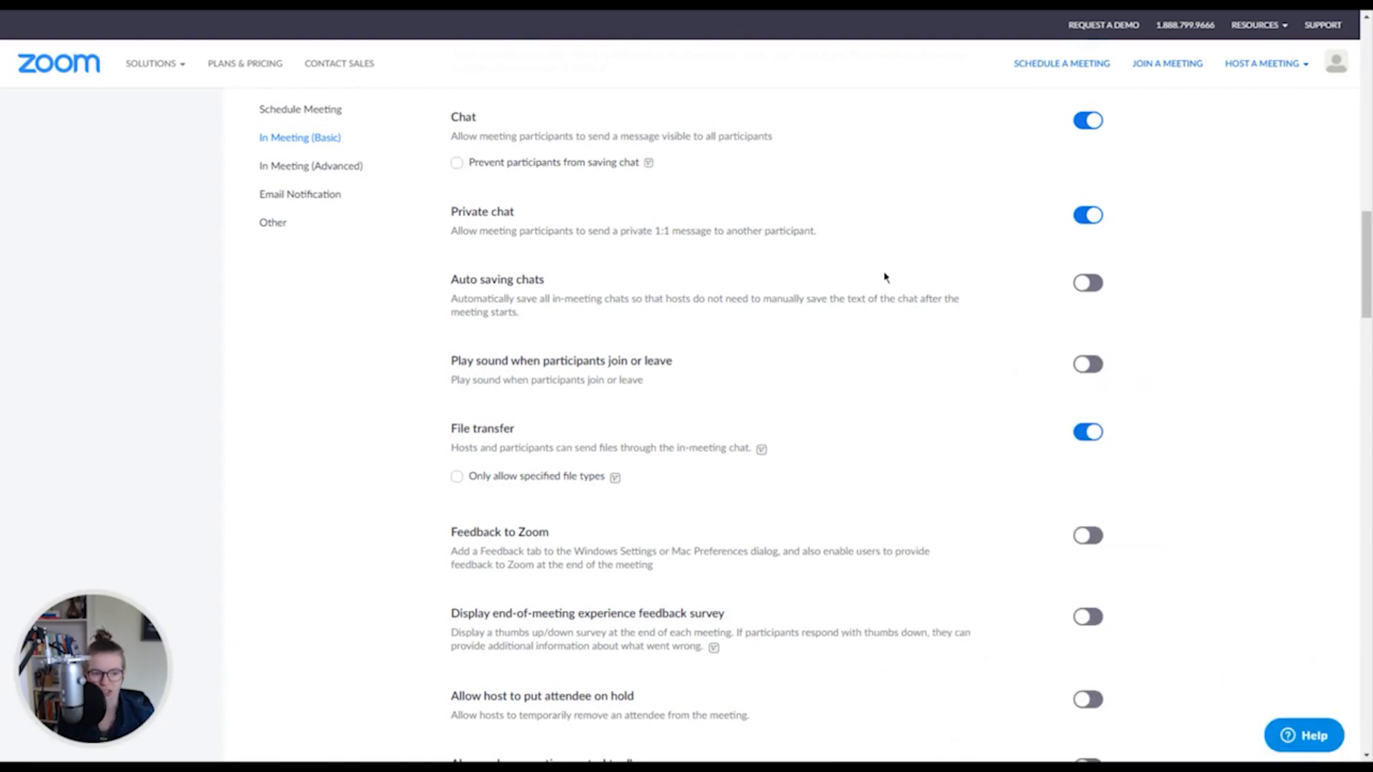
left_click_drag(451, 299, 570, 323)
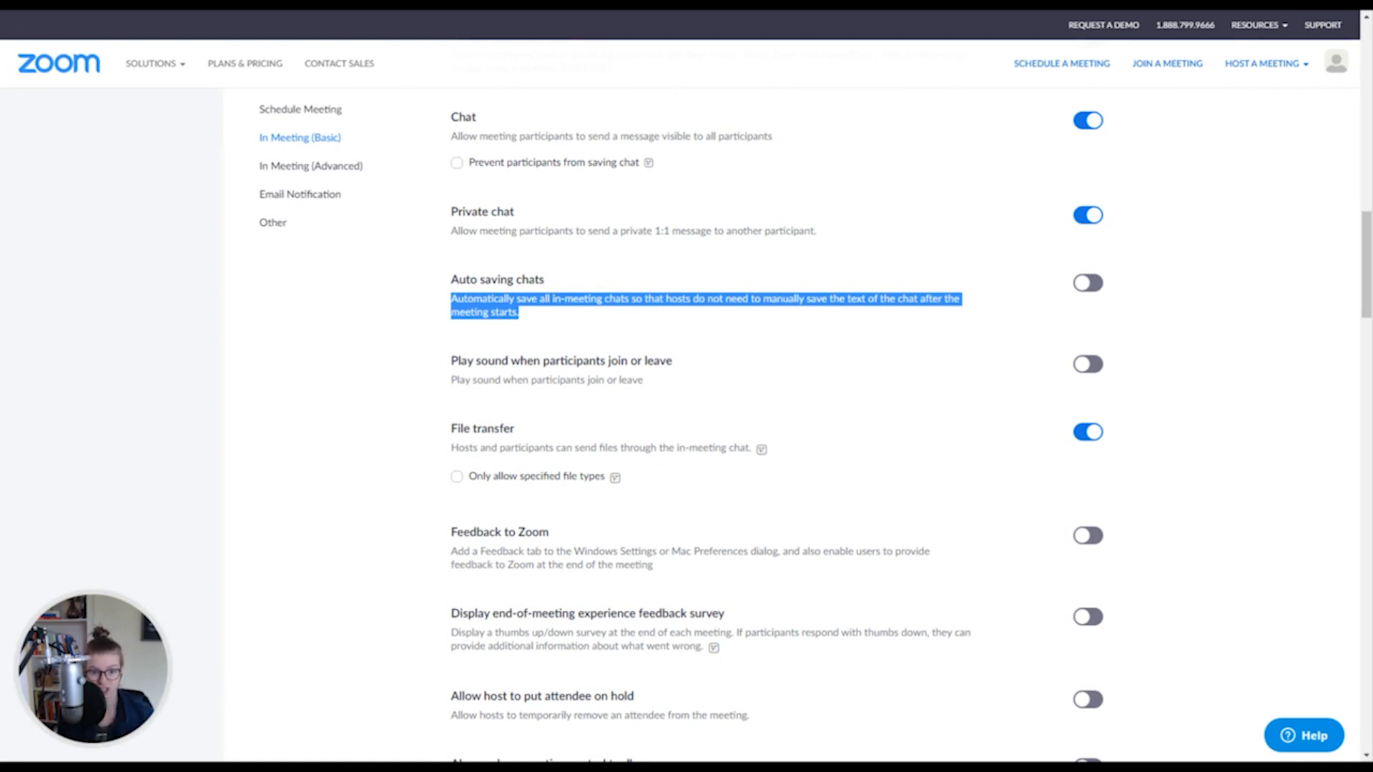
left_click(922, 275)
left_click(1090, 285)
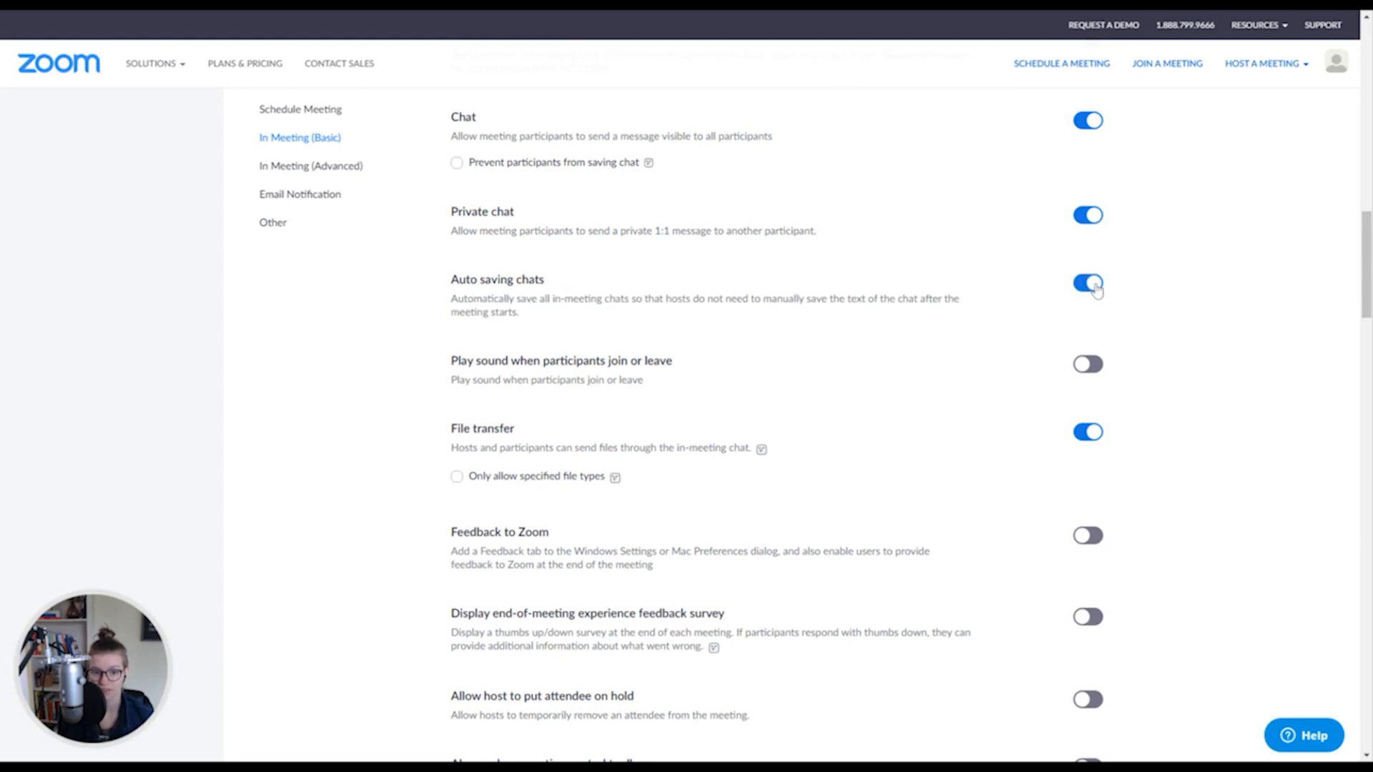
left_click(1096, 286)
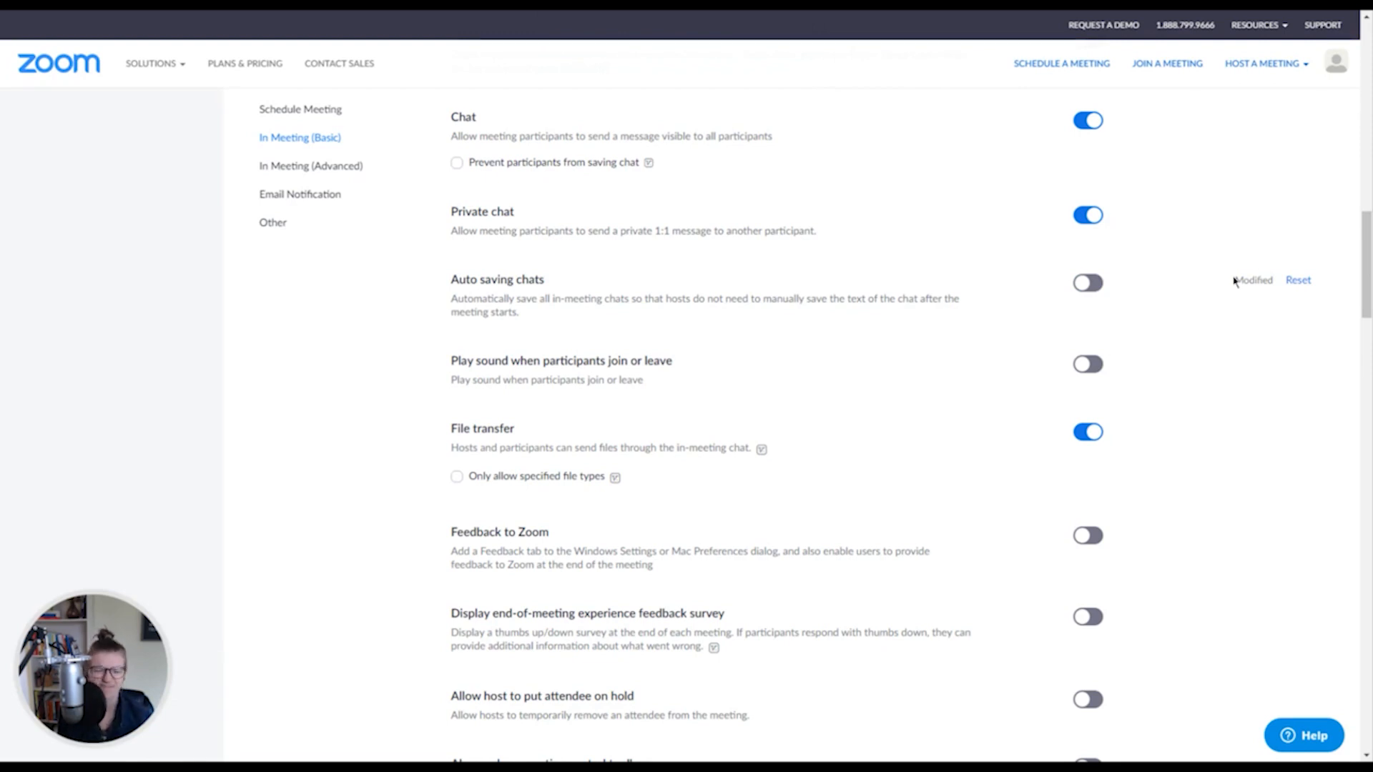
Turn on Play sound when participants join or leave, choose Heard by host only without recording callers' own voices, and save.
left_click_drag(1366, 282, 1366, 304)
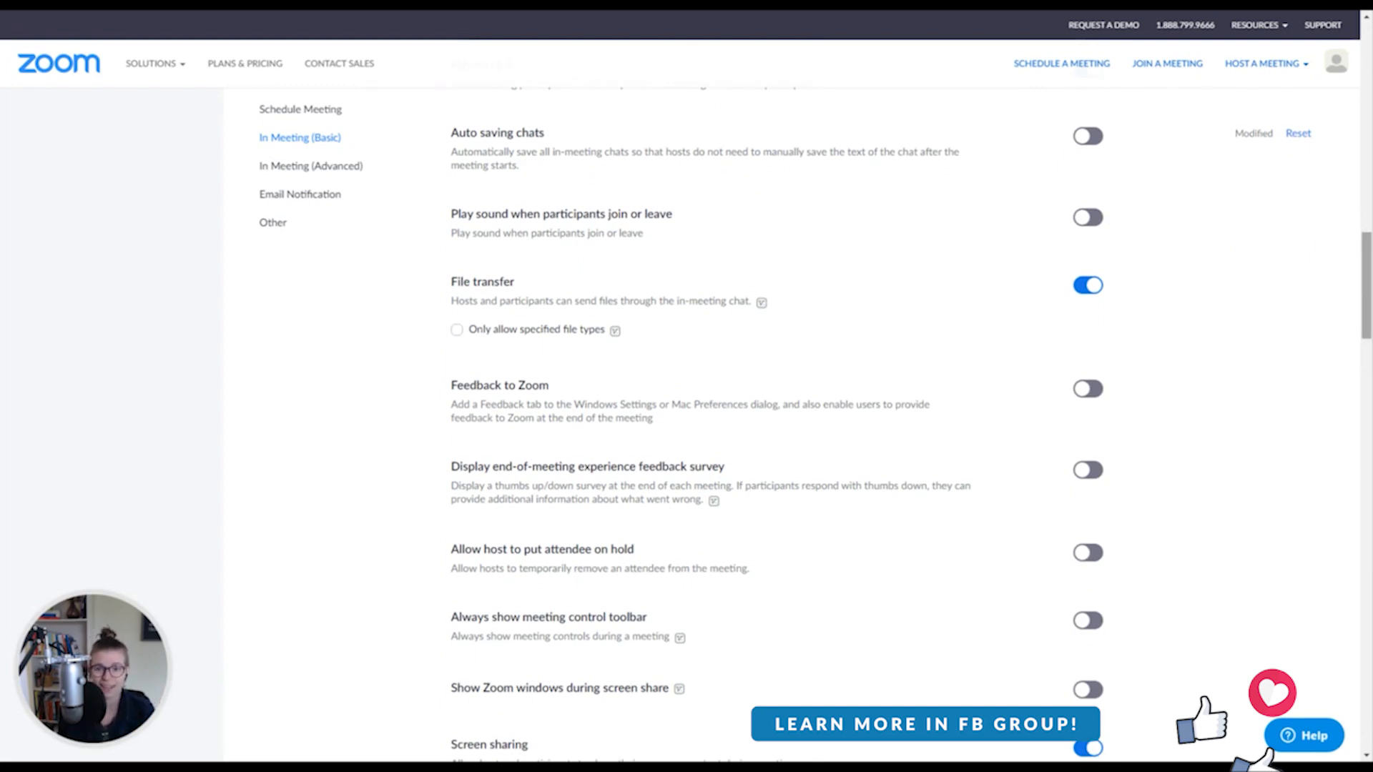
left_click(1092, 222)
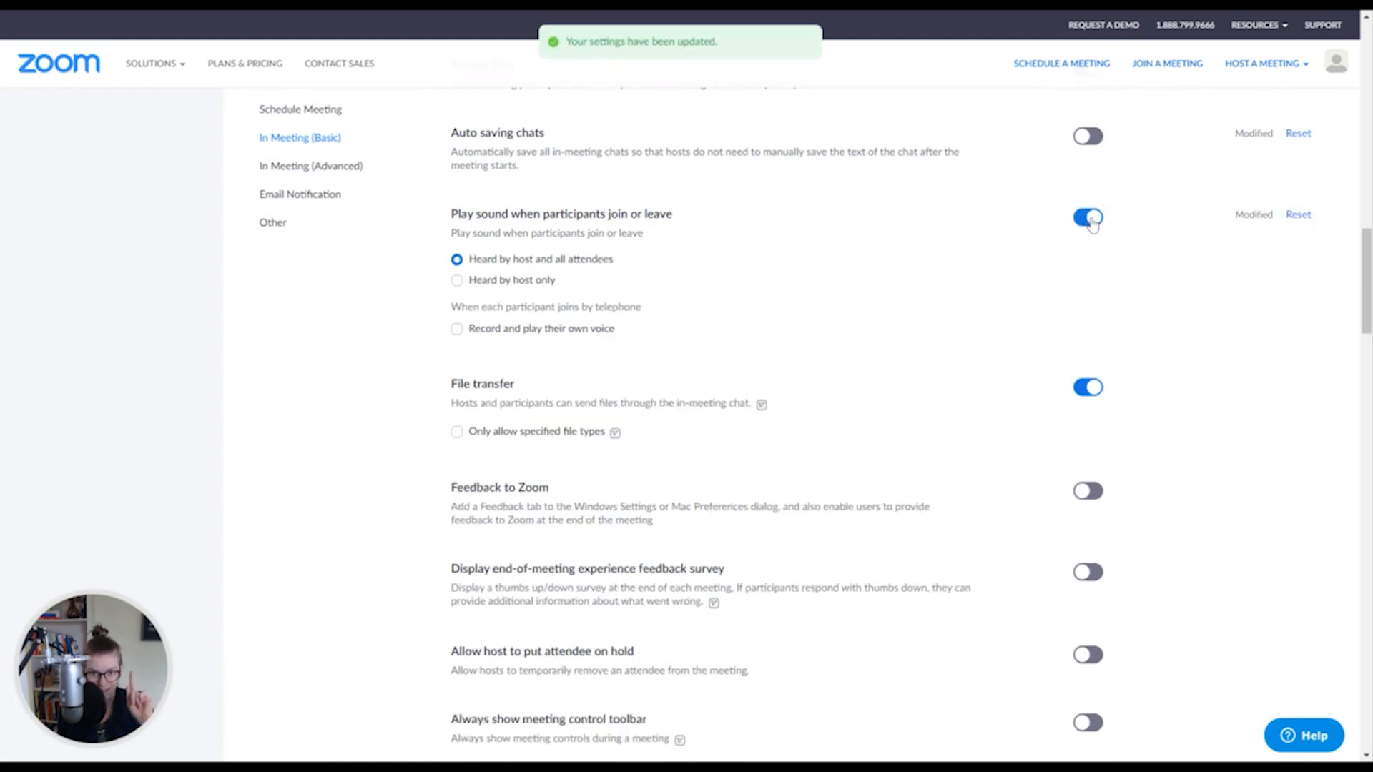
left_click(470, 283)
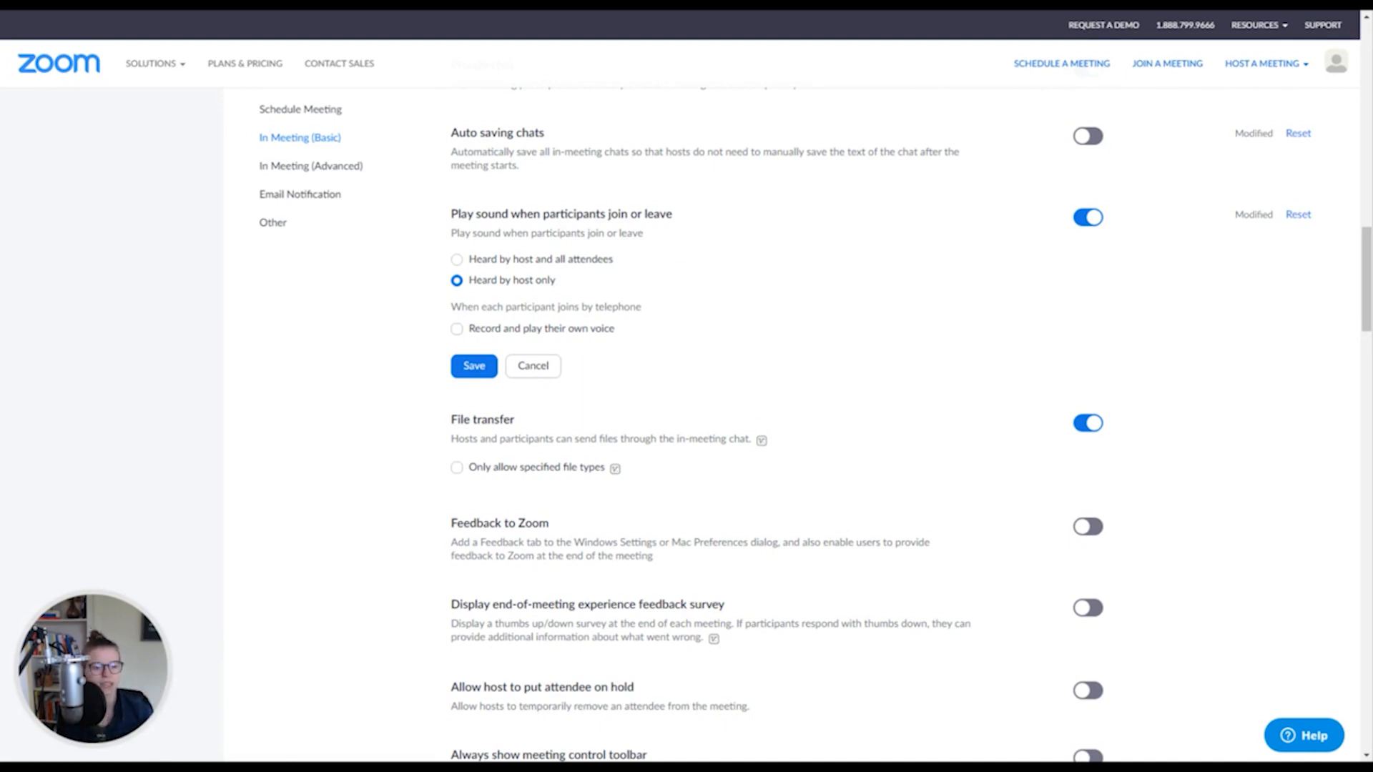
left_click_drag(505, 259, 622, 268)
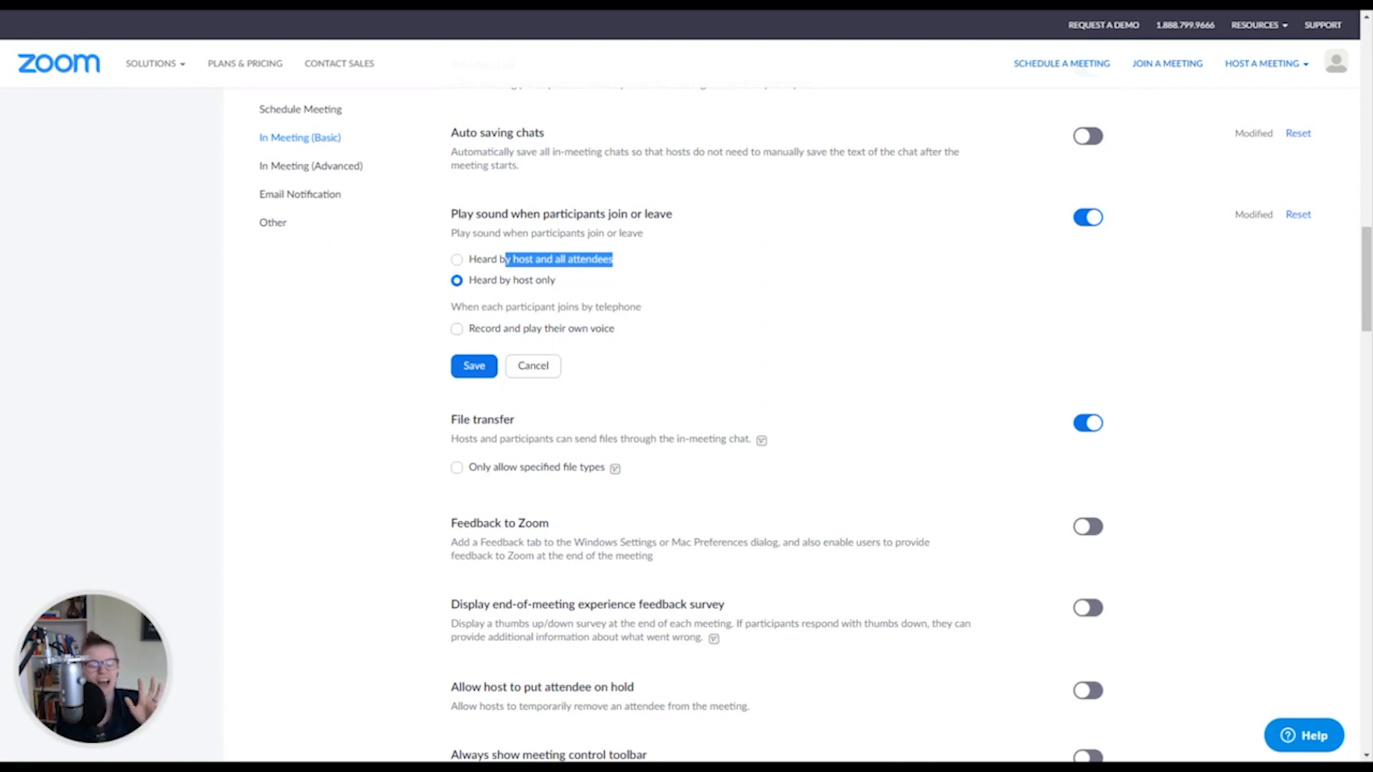
left_click_drag(560, 286, 517, 286)
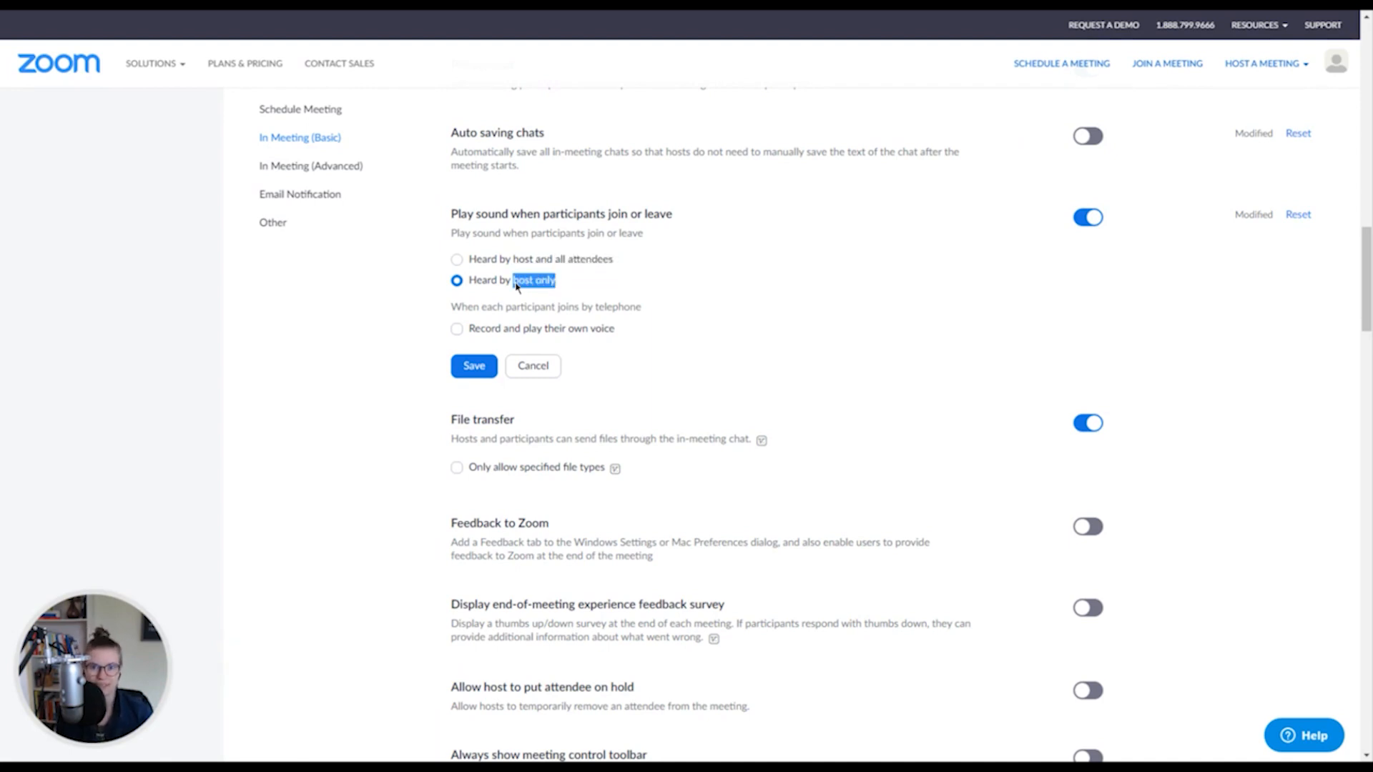
left_click(526, 311)
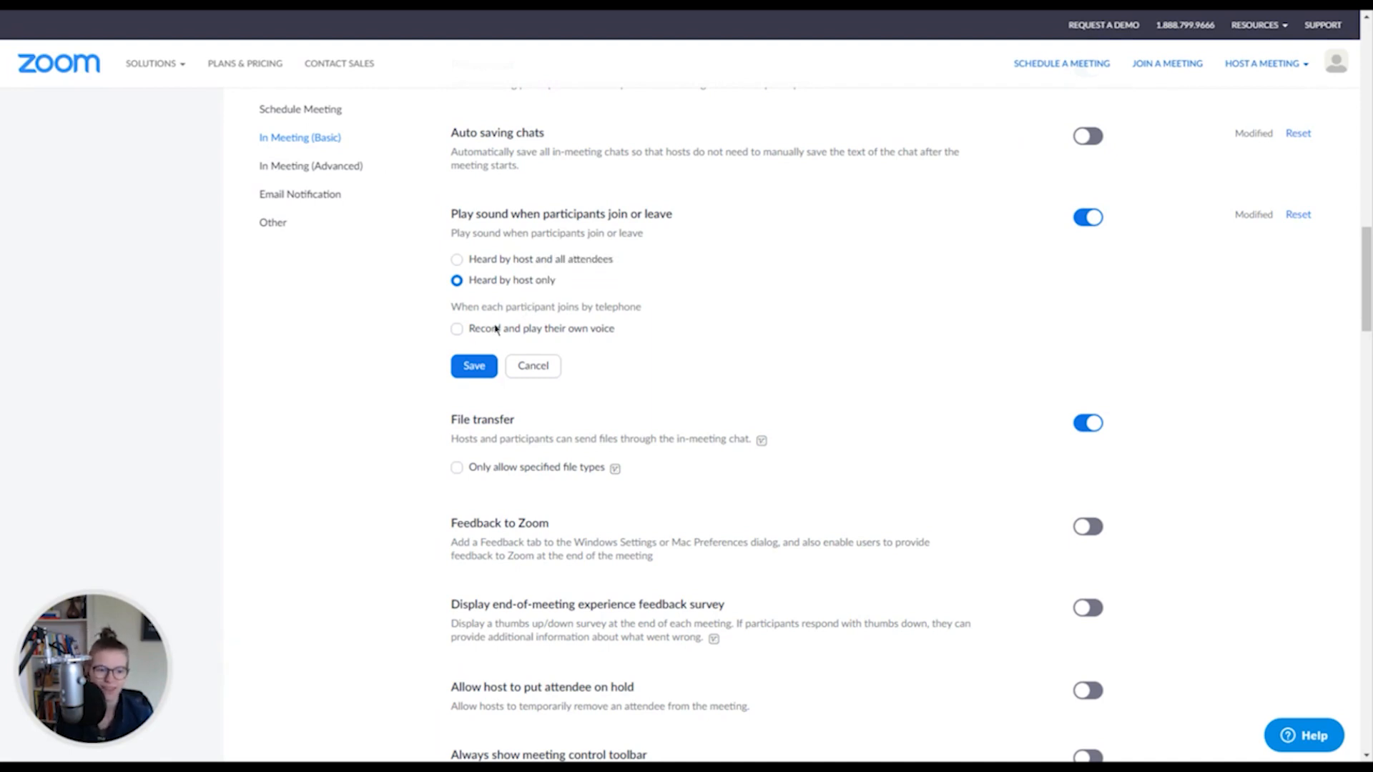
left_click(458, 333)
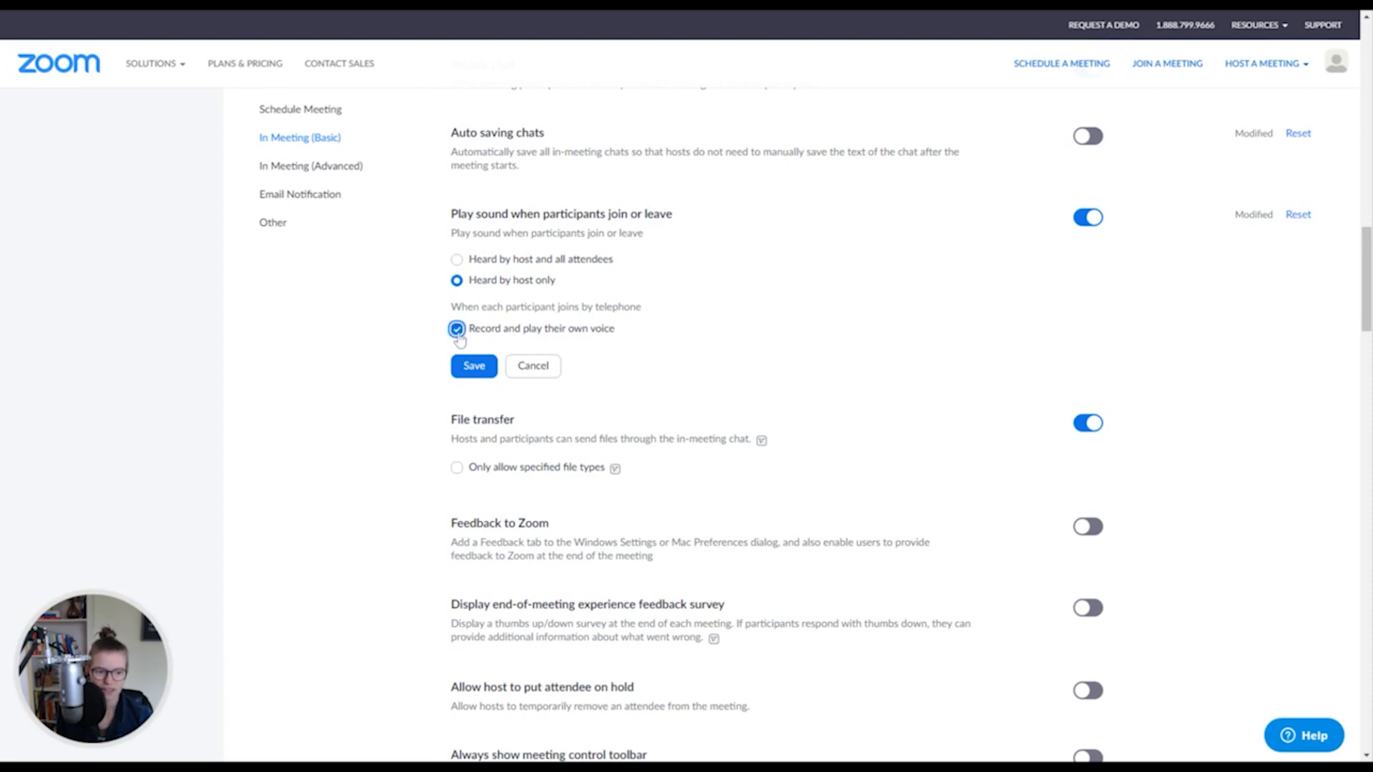
left_click(459, 333)
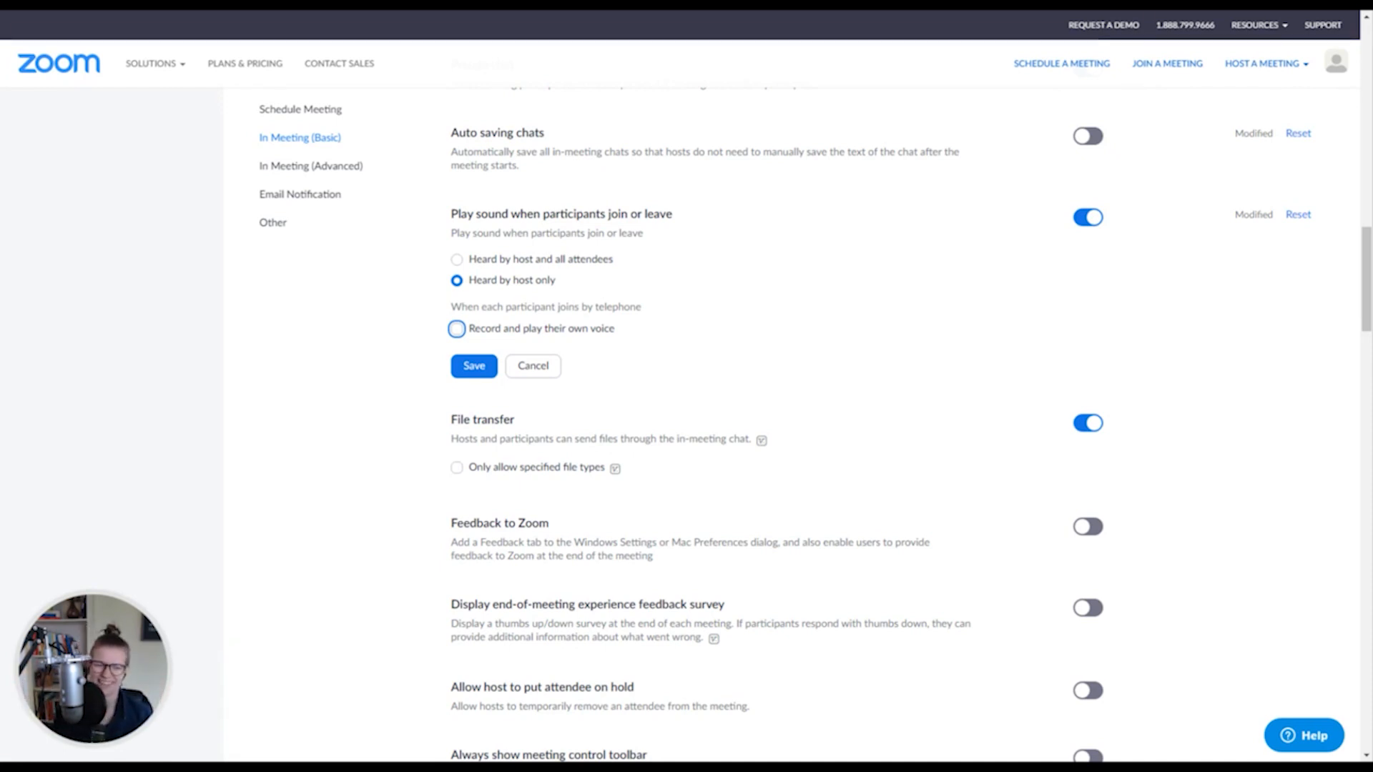
left_click(475, 365)
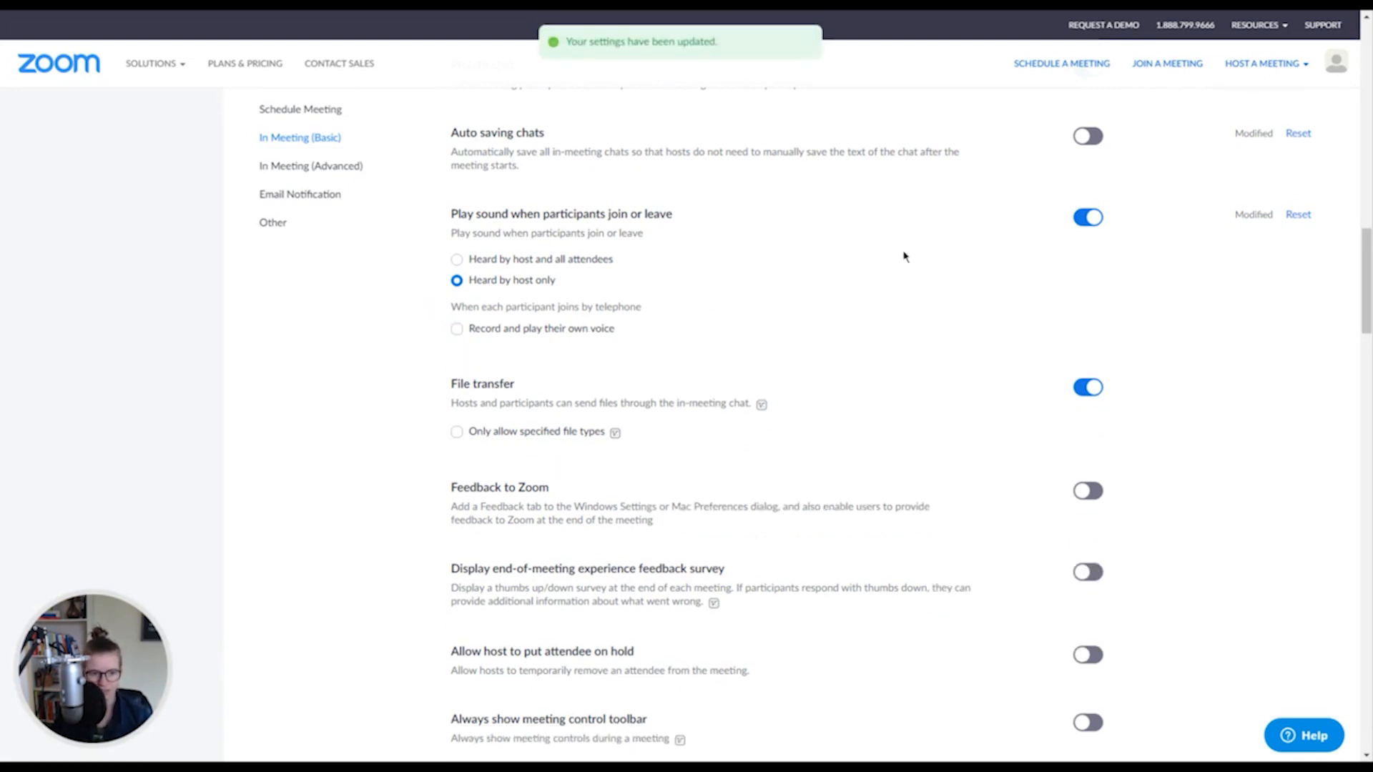
Review the File transfer setting and switch its Only allow specified file types option on and back off.
scroll(994, 299, "down", 3)
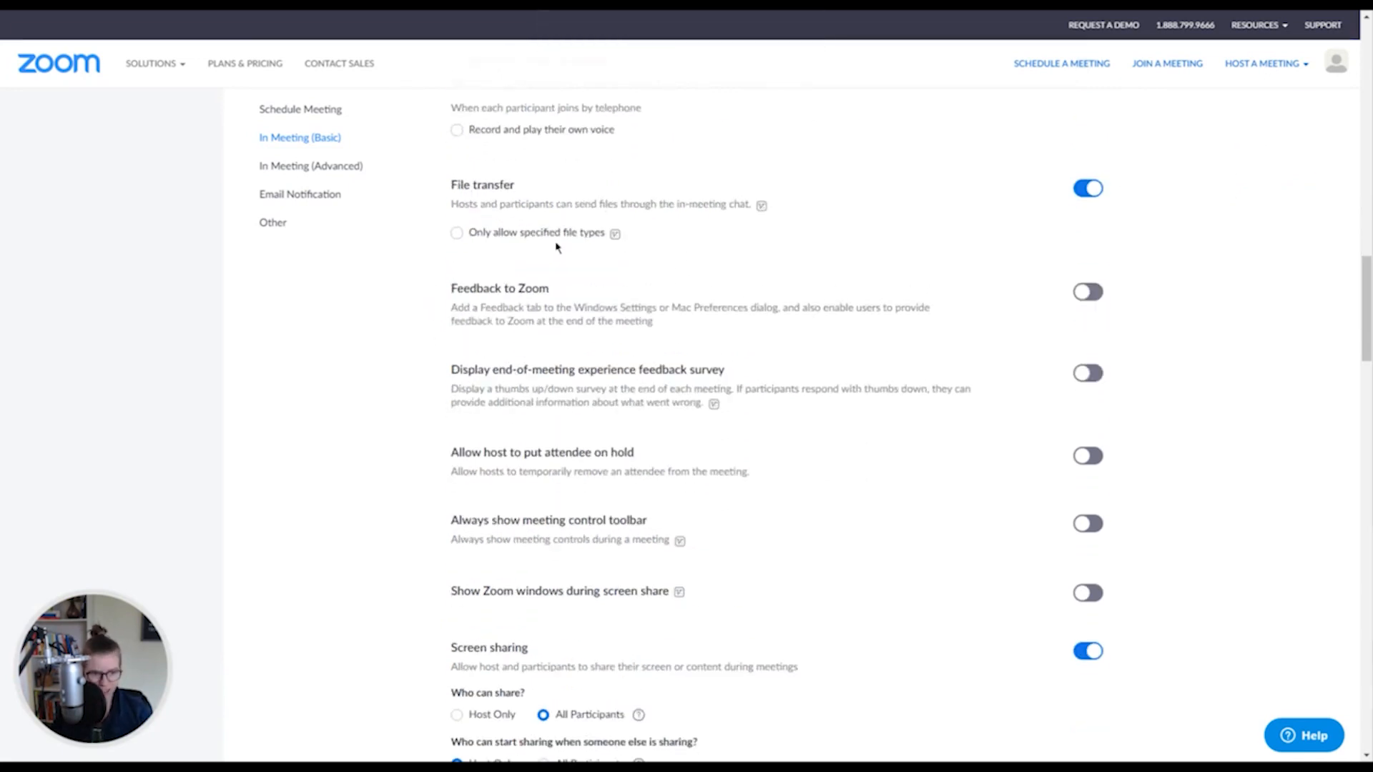
left_click_drag(536, 204, 757, 205)
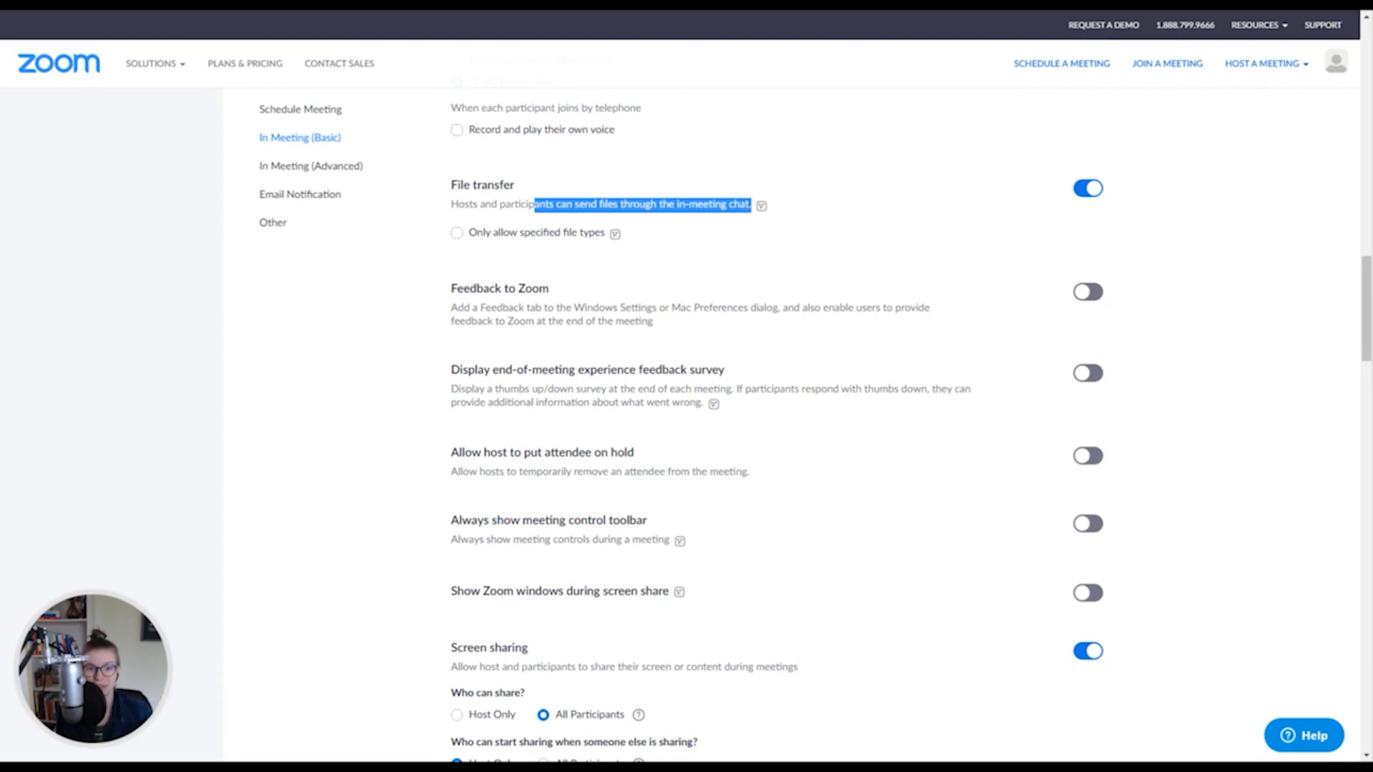
left_click(532, 238)
left_click(532, 238)
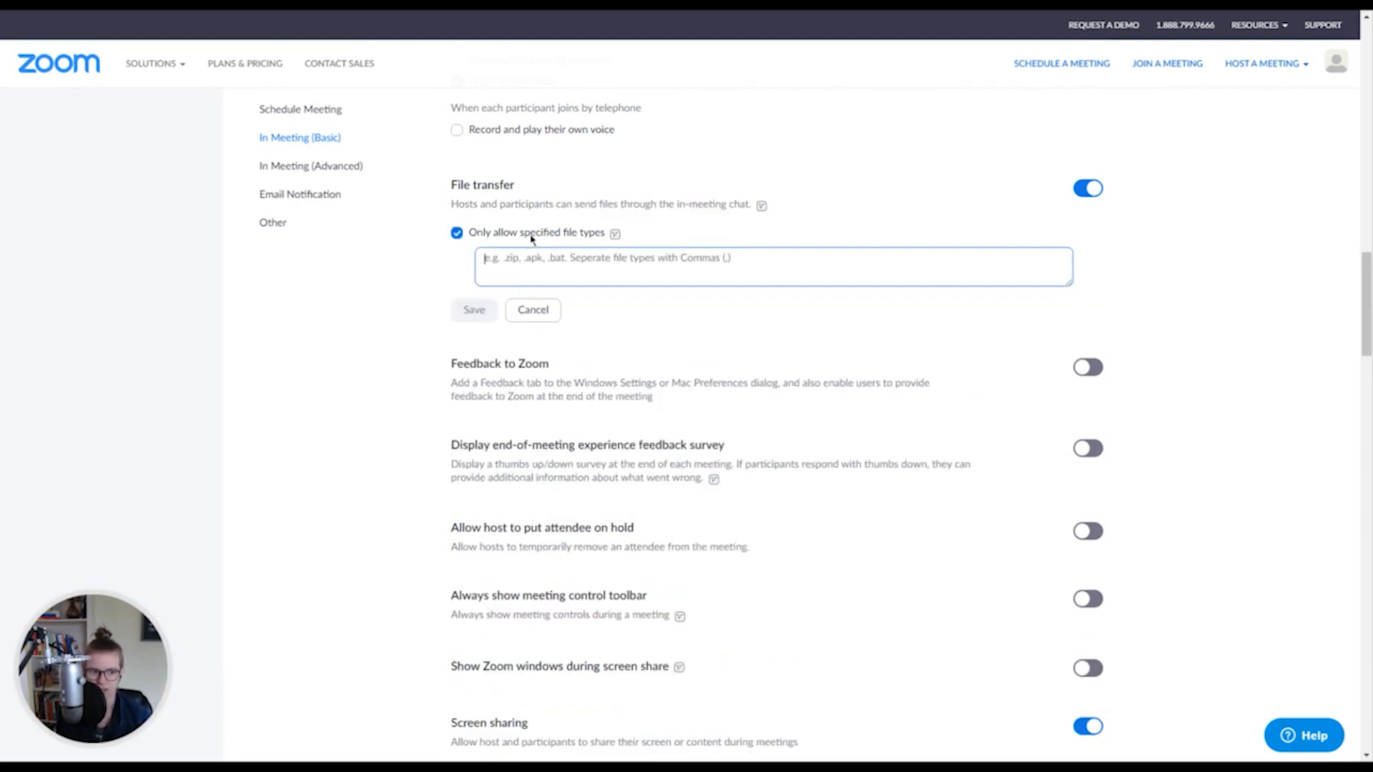
left_click(458, 233)
left_click(458, 233)
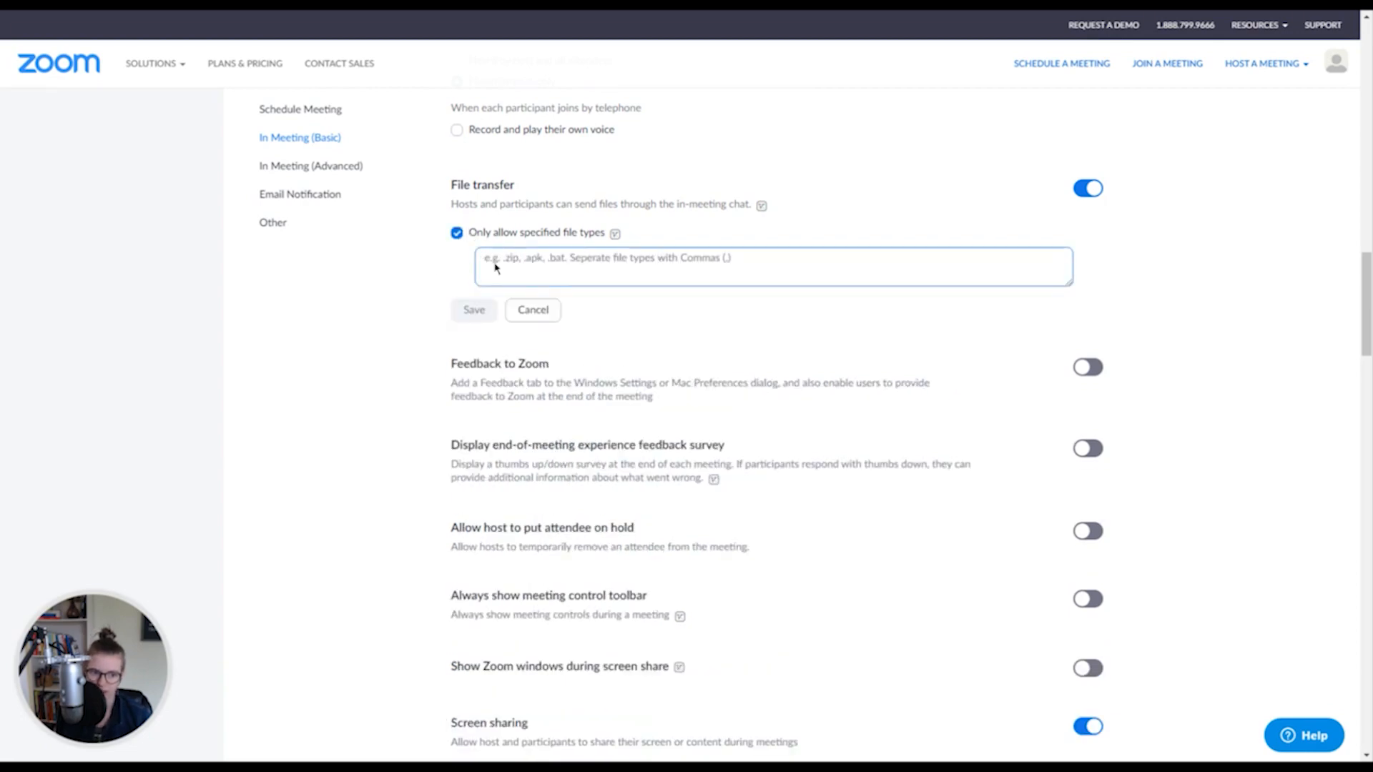
left_click(515, 236)
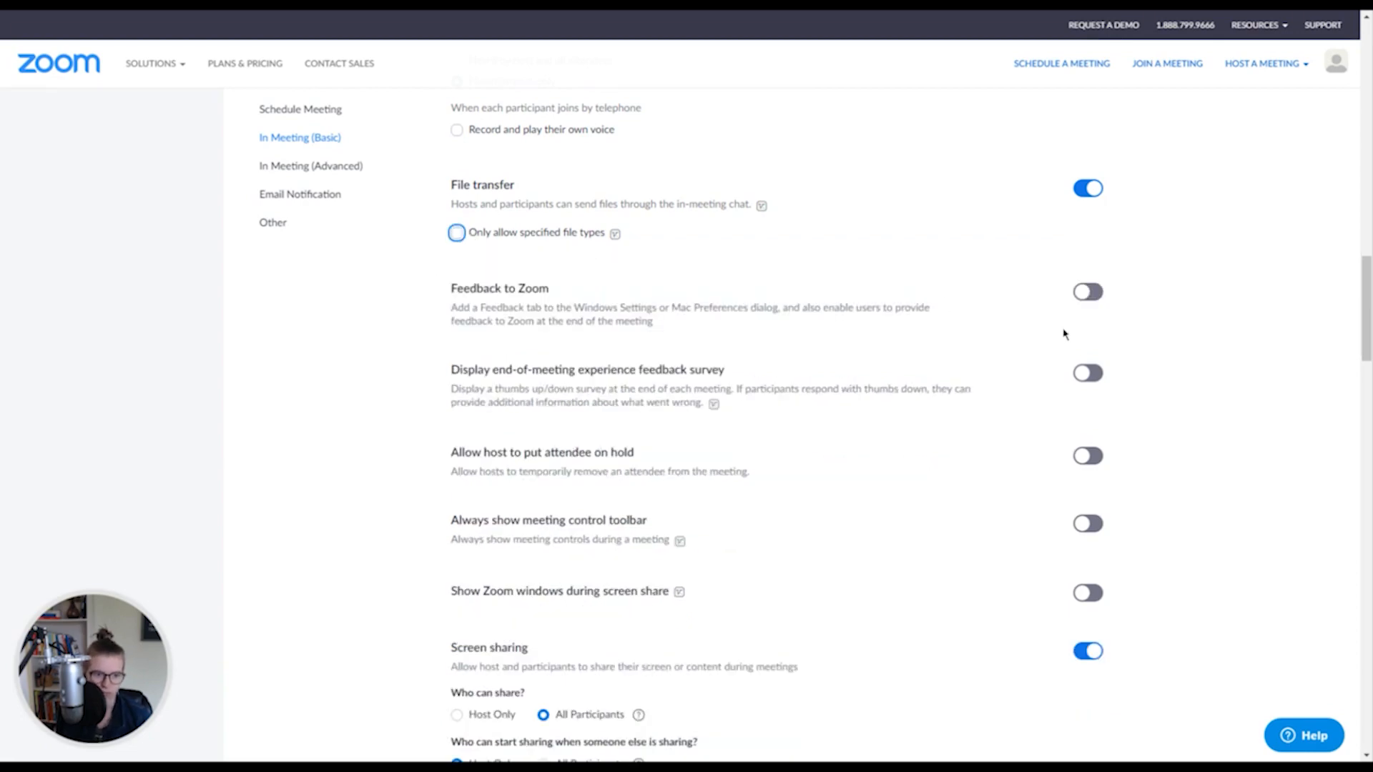
scroll(1065, 334, "down", 1)
scroll(1064, 334, "up", 1)
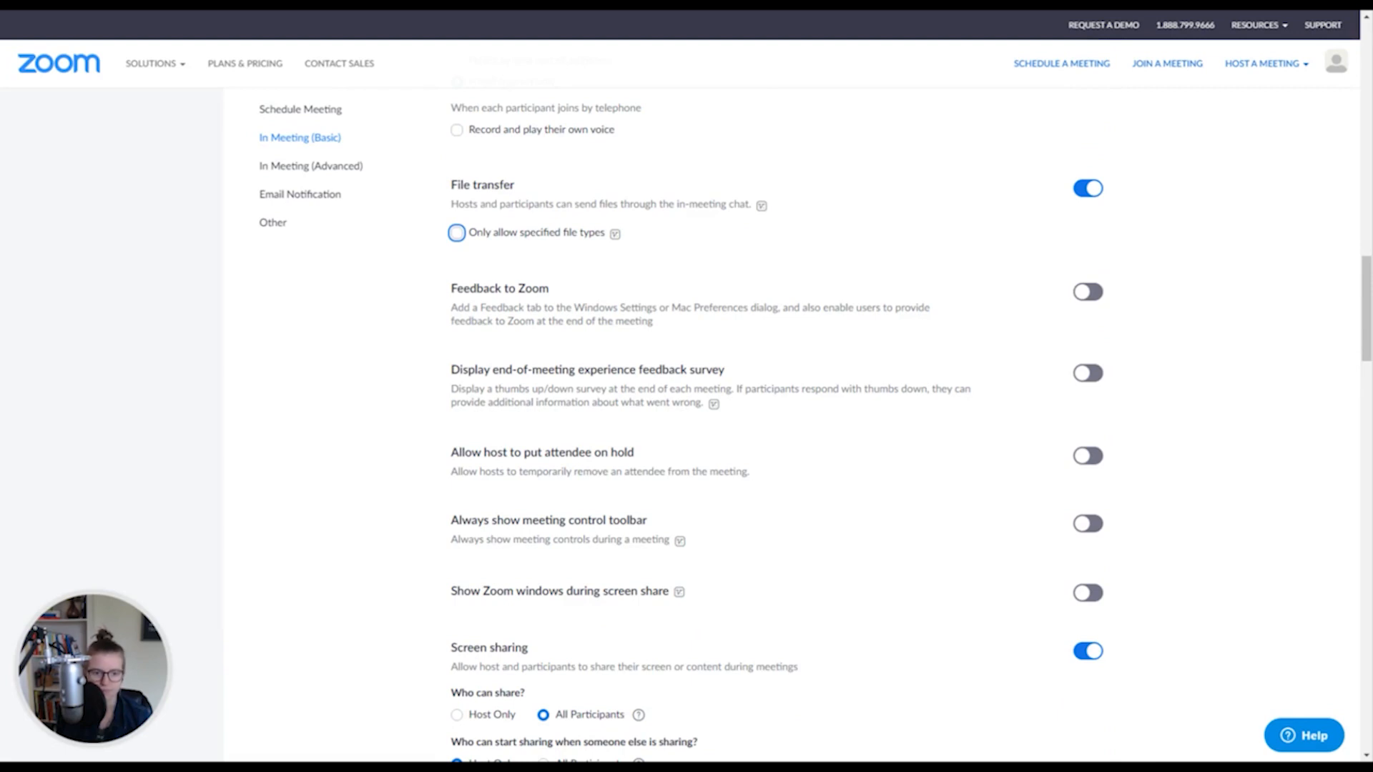
Start turning on Feedback to Zoom and cancel the change.
left_click_drag(1369, 312, 1367, 336)
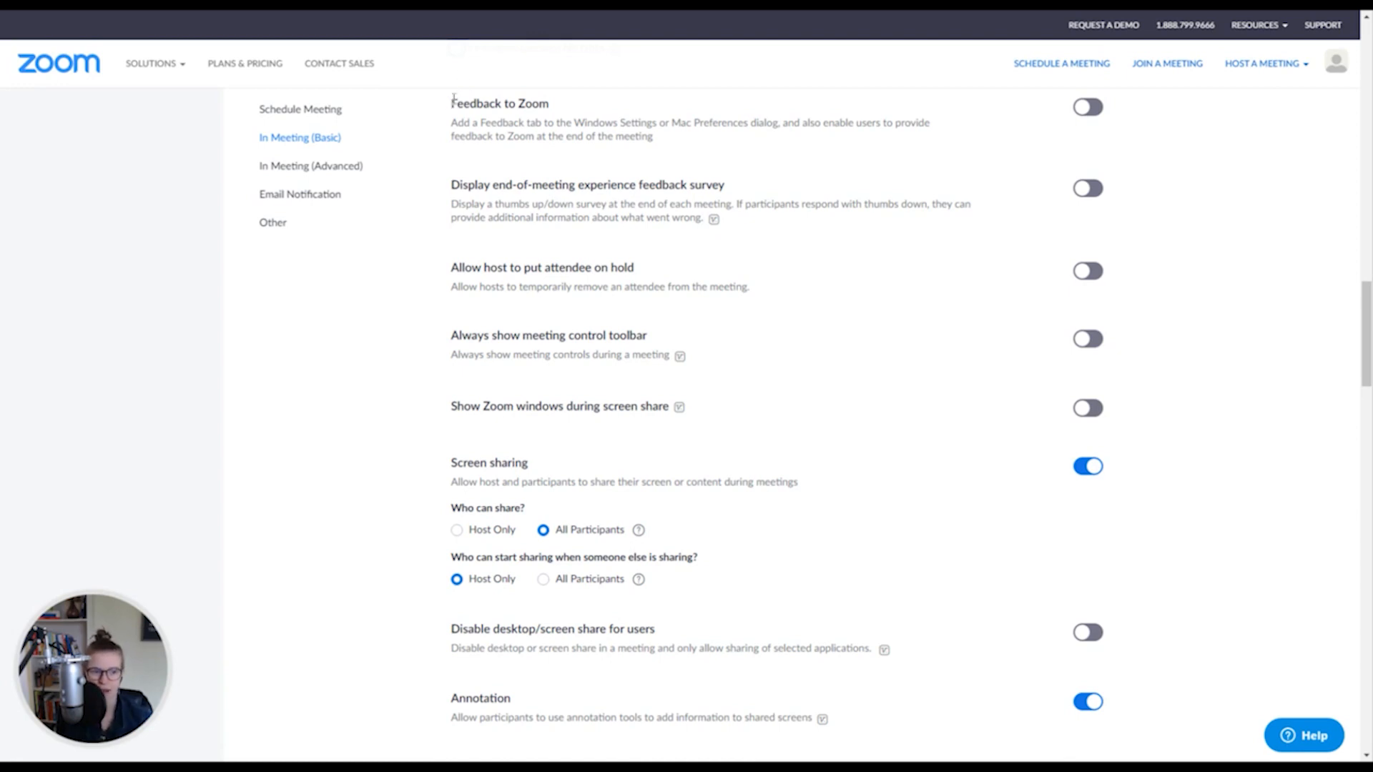
left_click_drag(451, 100, 548, 100)
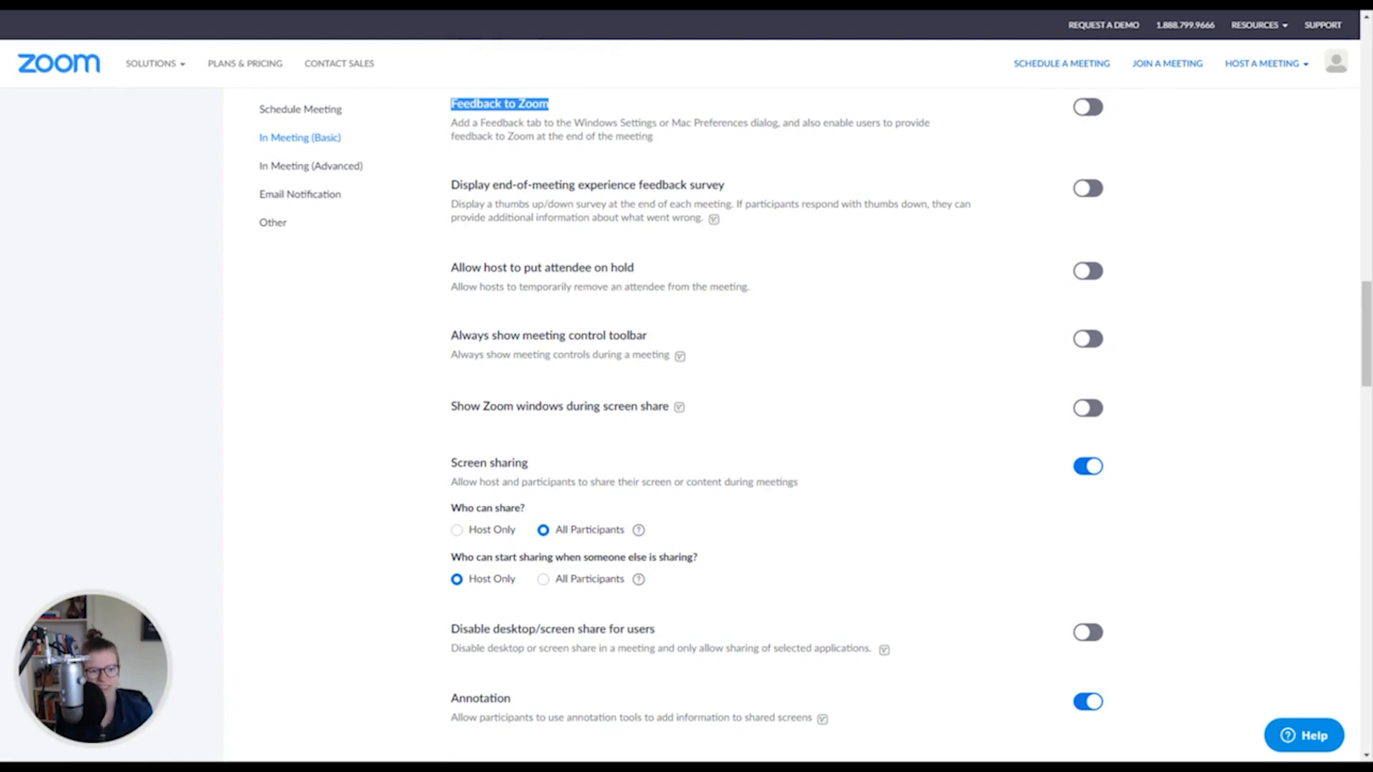
left_click(1090, 111)
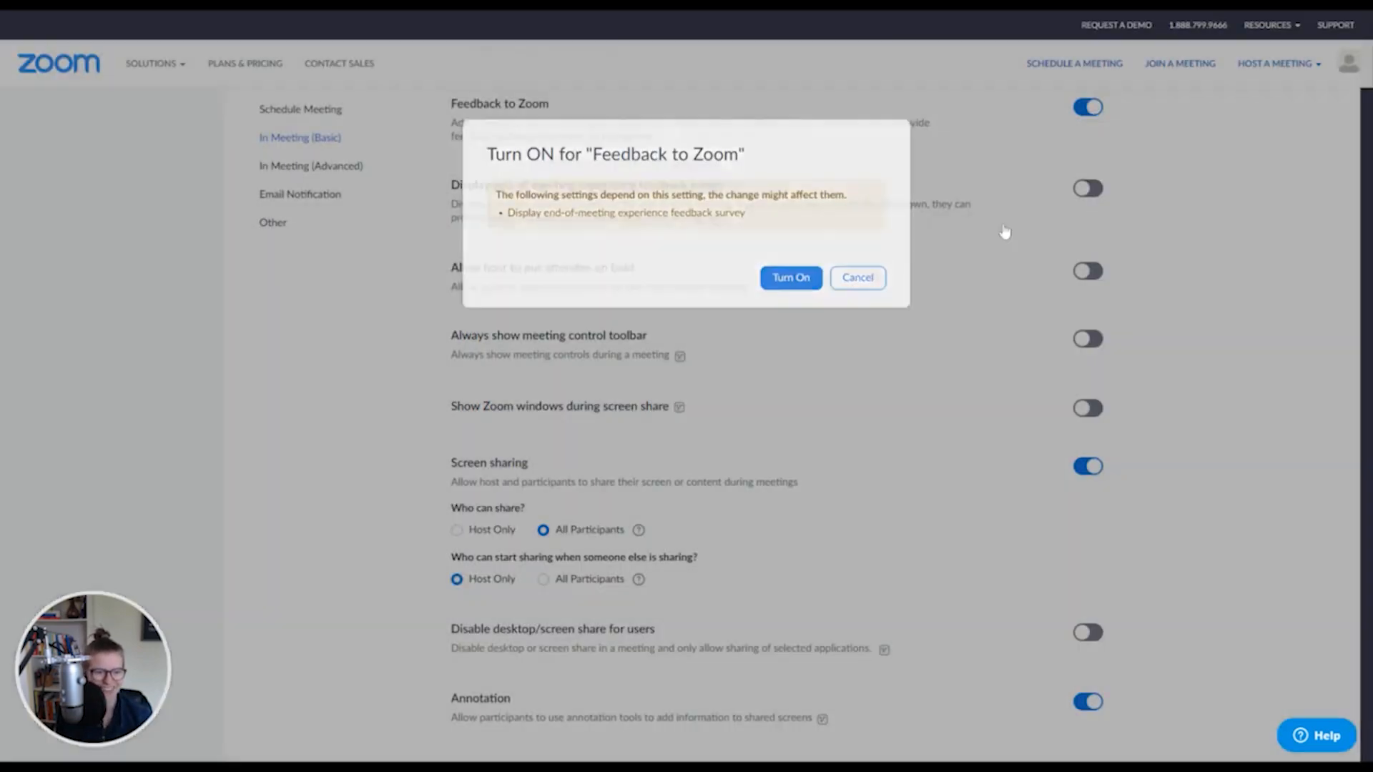
left_click(1005, 232)
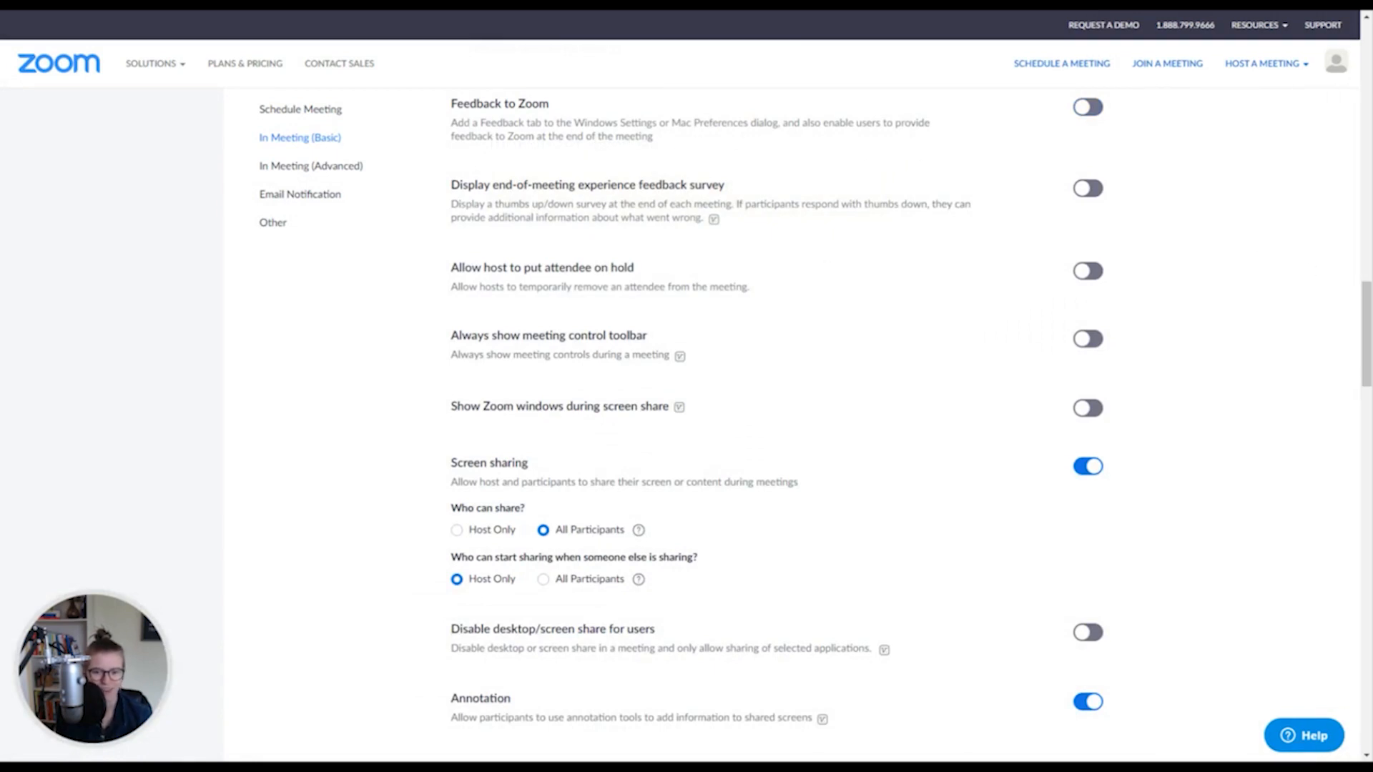
Review the end-of-meeting experience feedback survey setting, then turn on Feedback to Zoom and the survey.
scroll(563, 106, "down", 1)
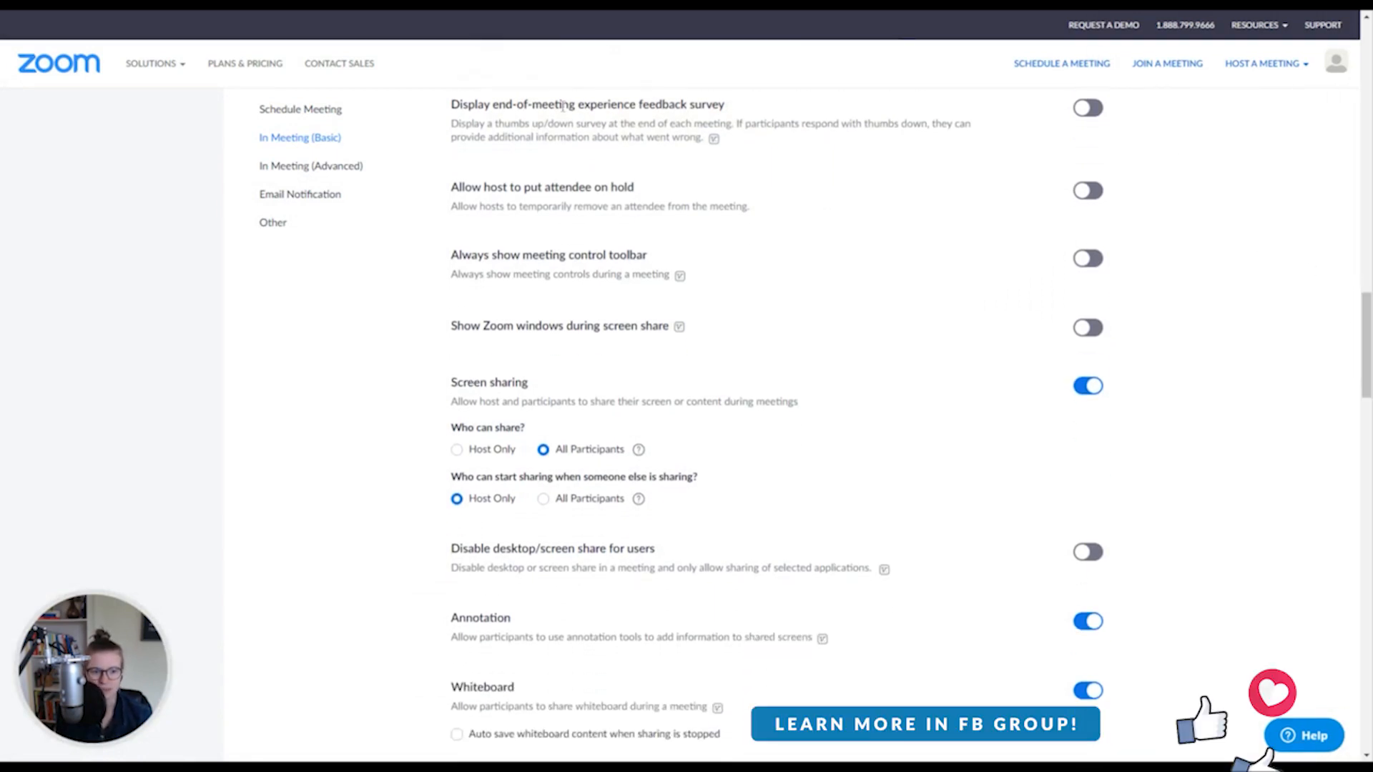
left_click_drag(466, 126, 660, 143)
scroll(516, 222, "up", 1)
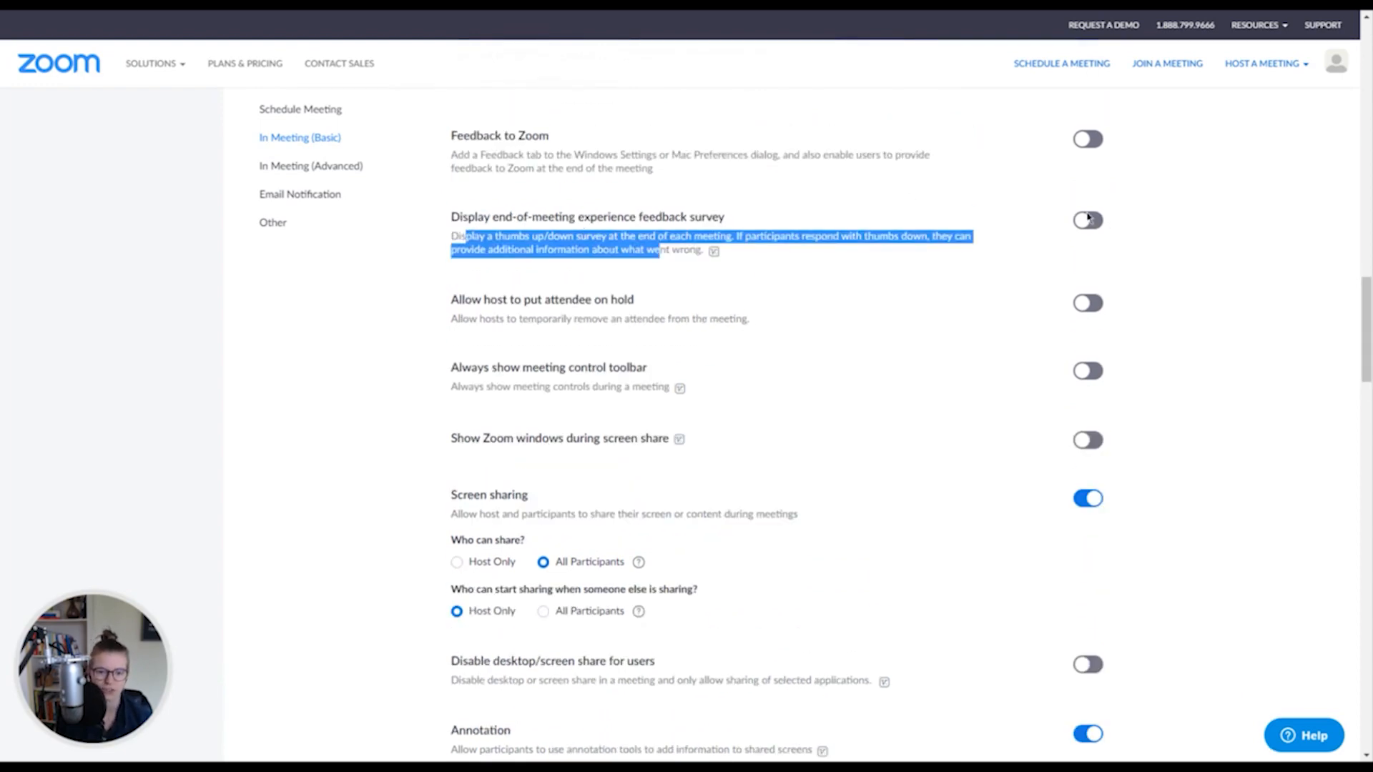
left_click(1088, 219)
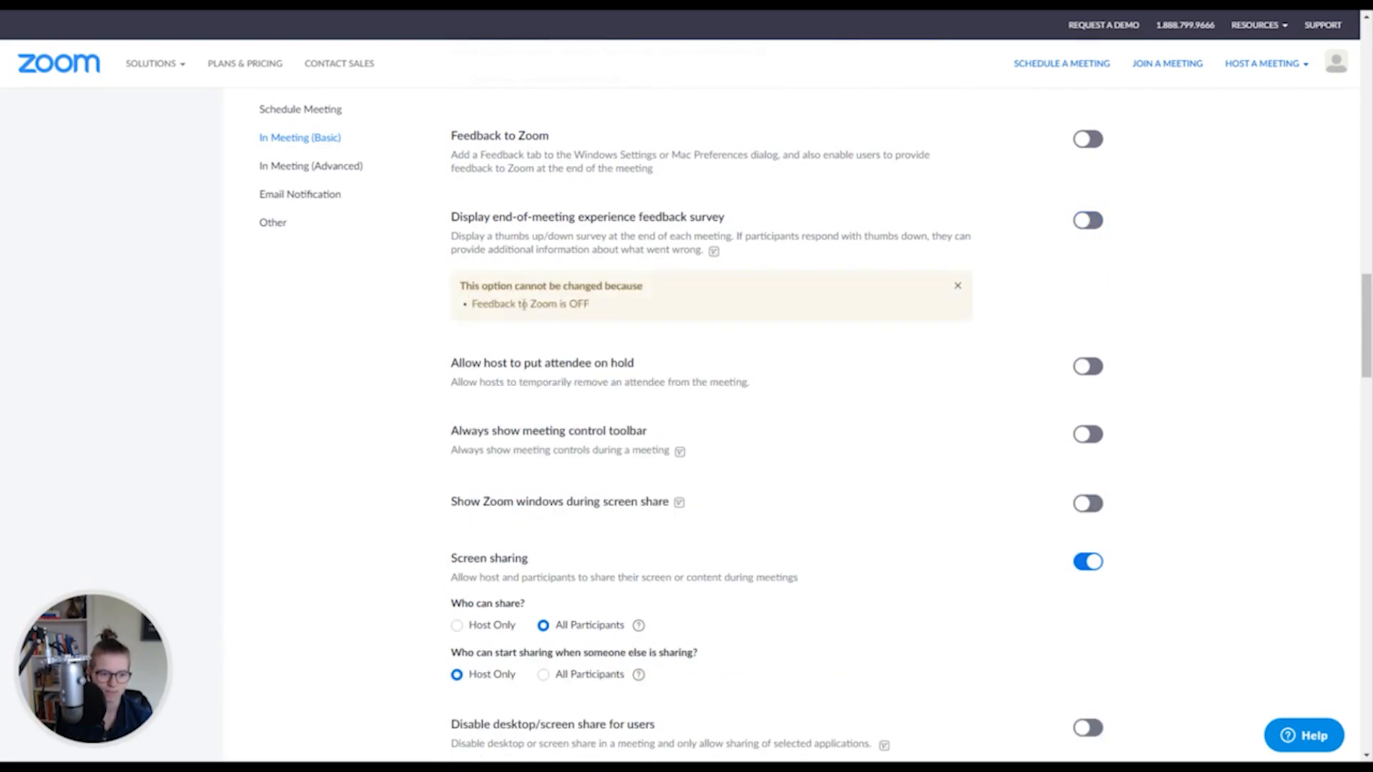
left_click(1088, 139)
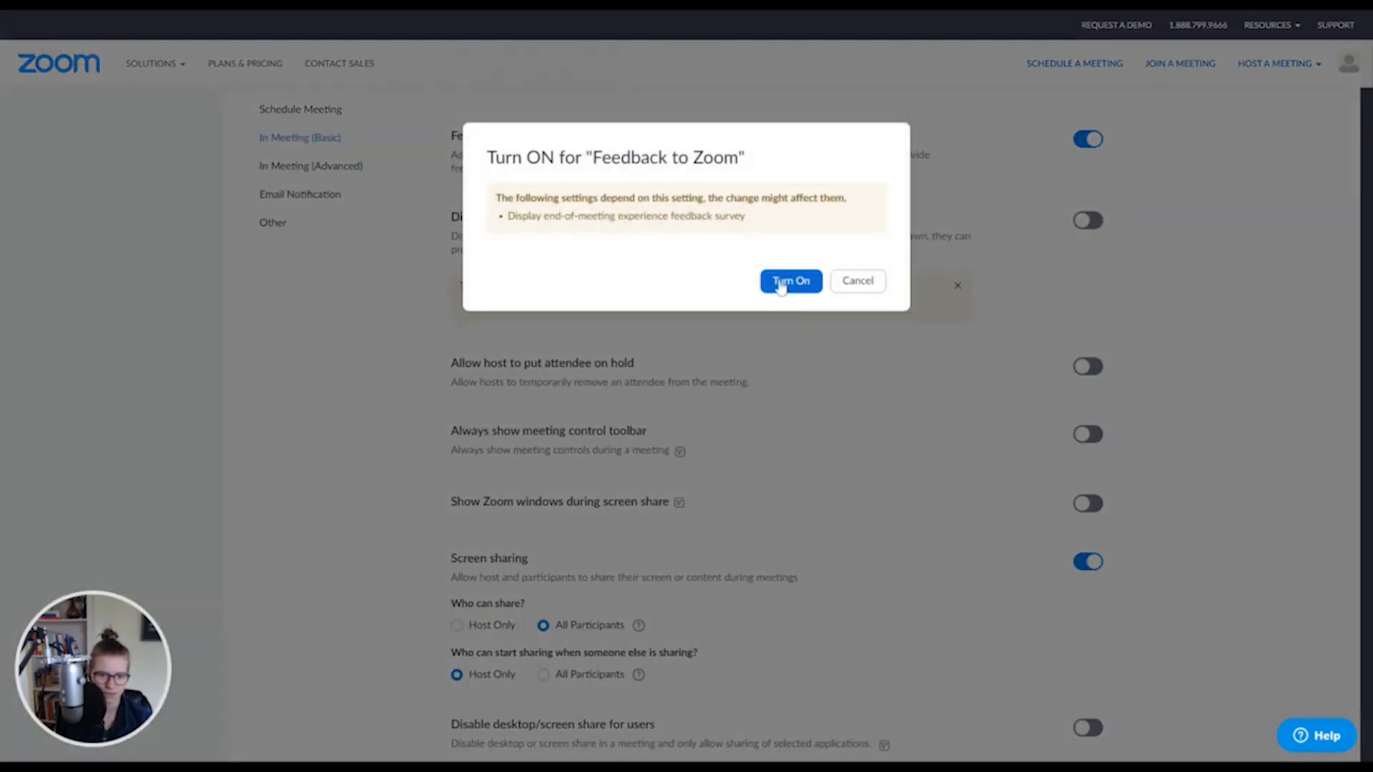
left_click(781, 284)
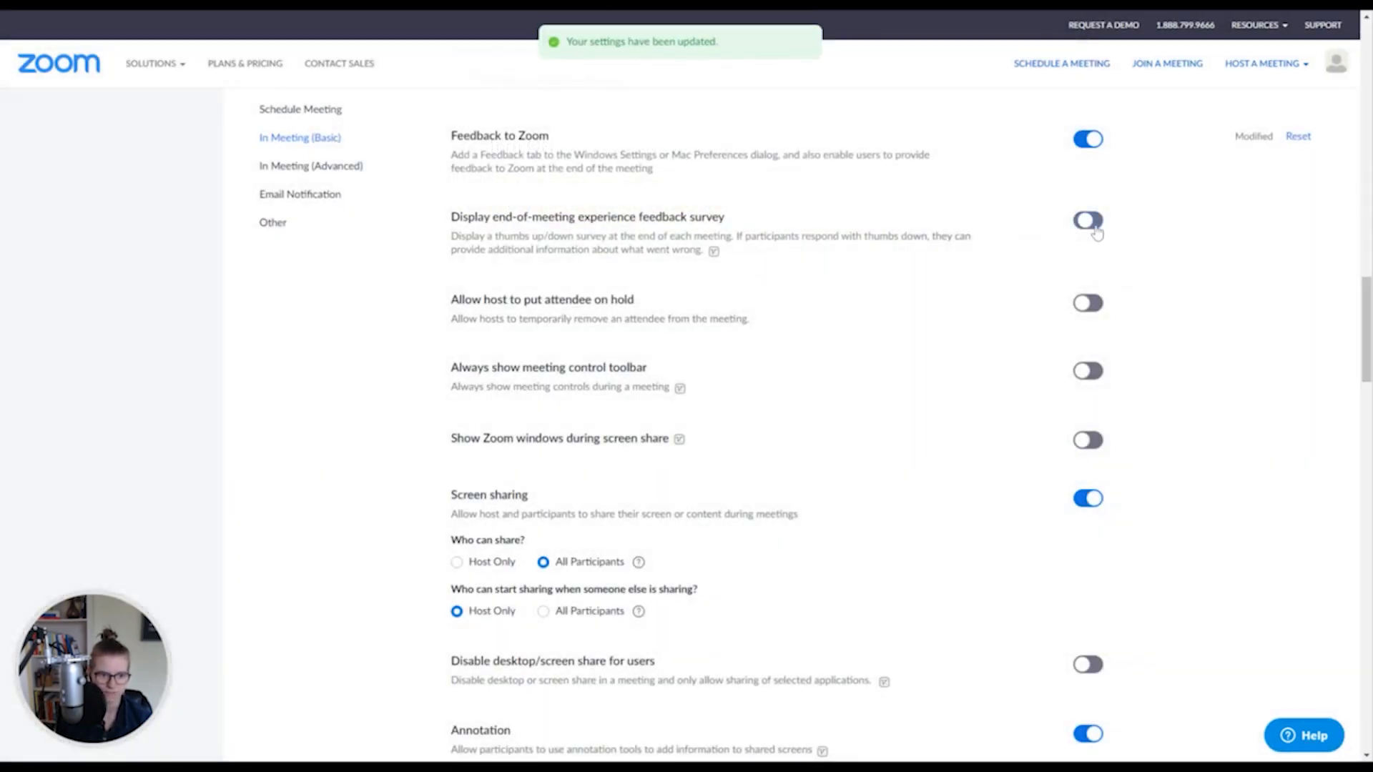
left_click(1093, 226)
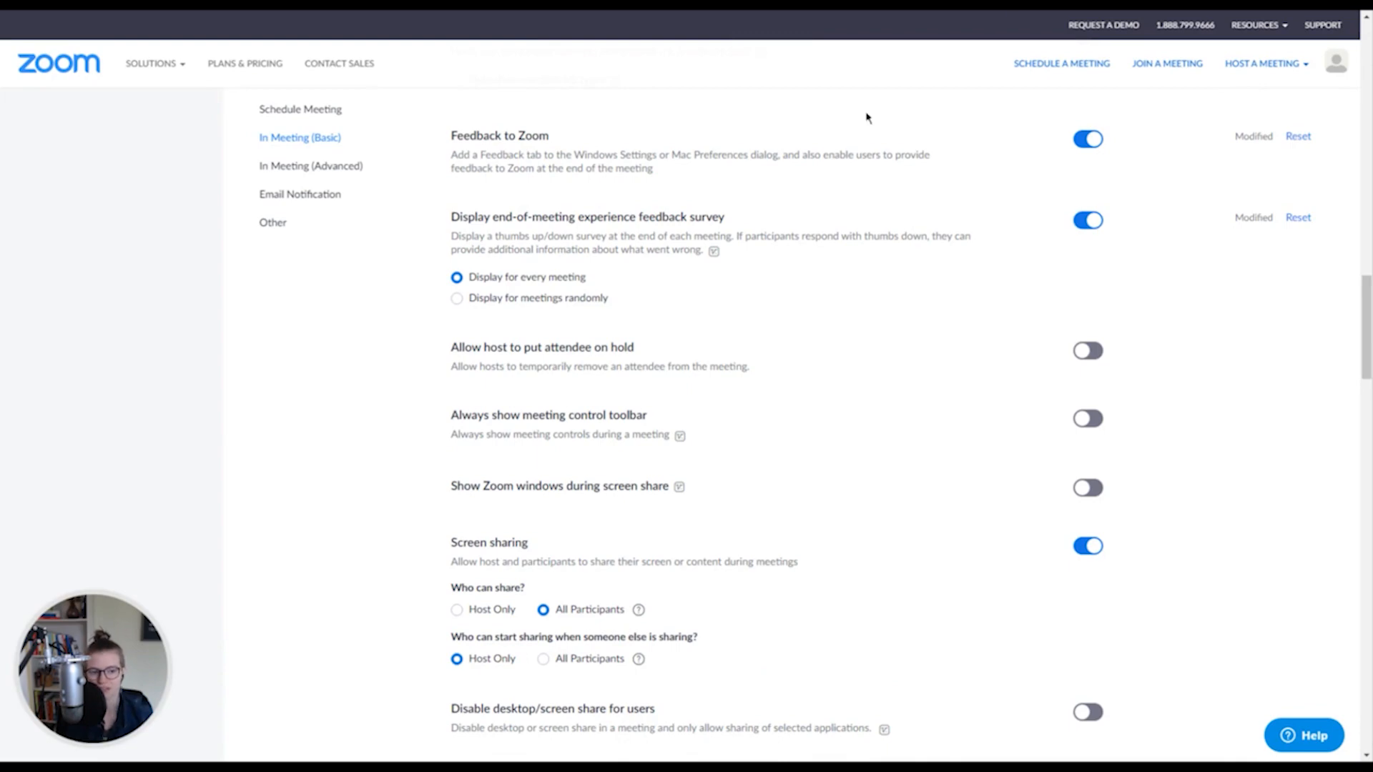
Turn the end-of-meeting experience feedback survey and Feedback to Zoom back off.
left_click(1093, 219)
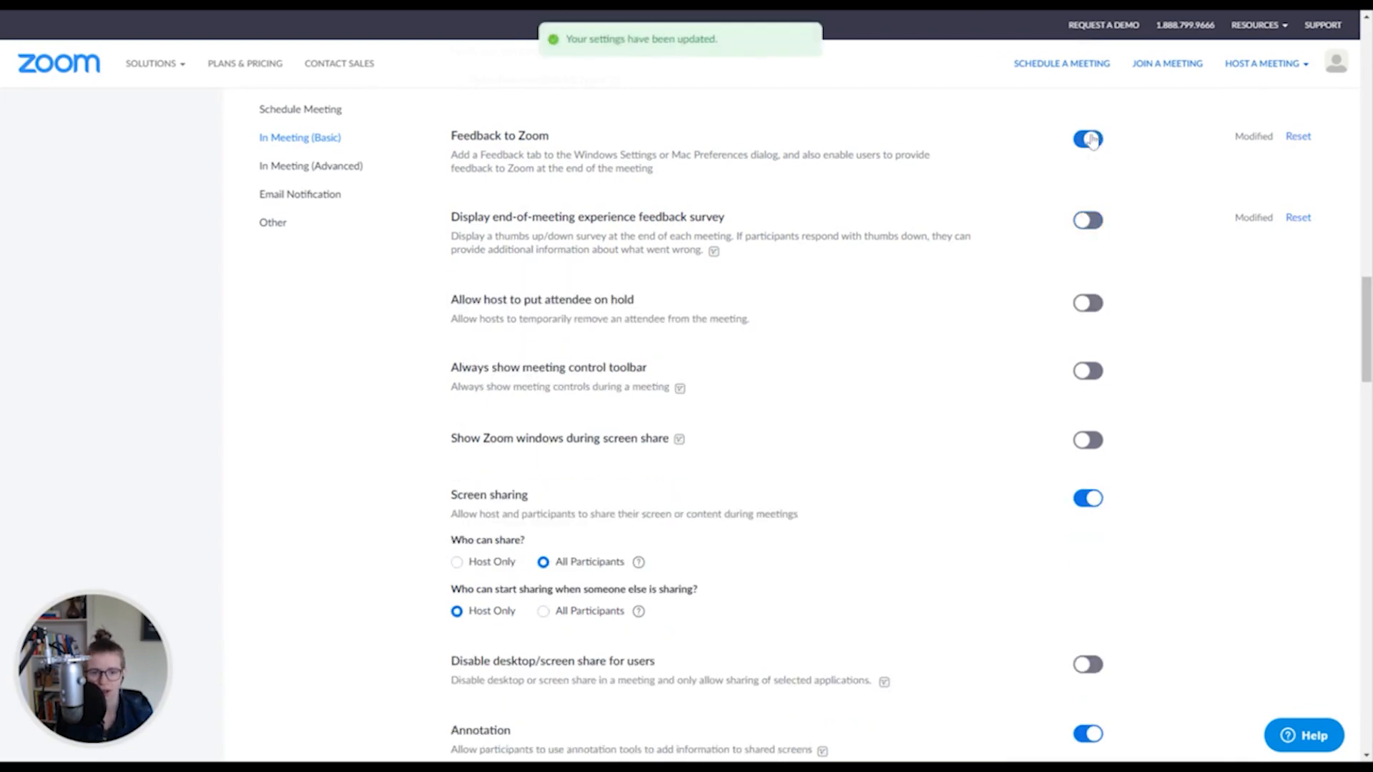
left_click(1093, 141)
left_click(789, 281)
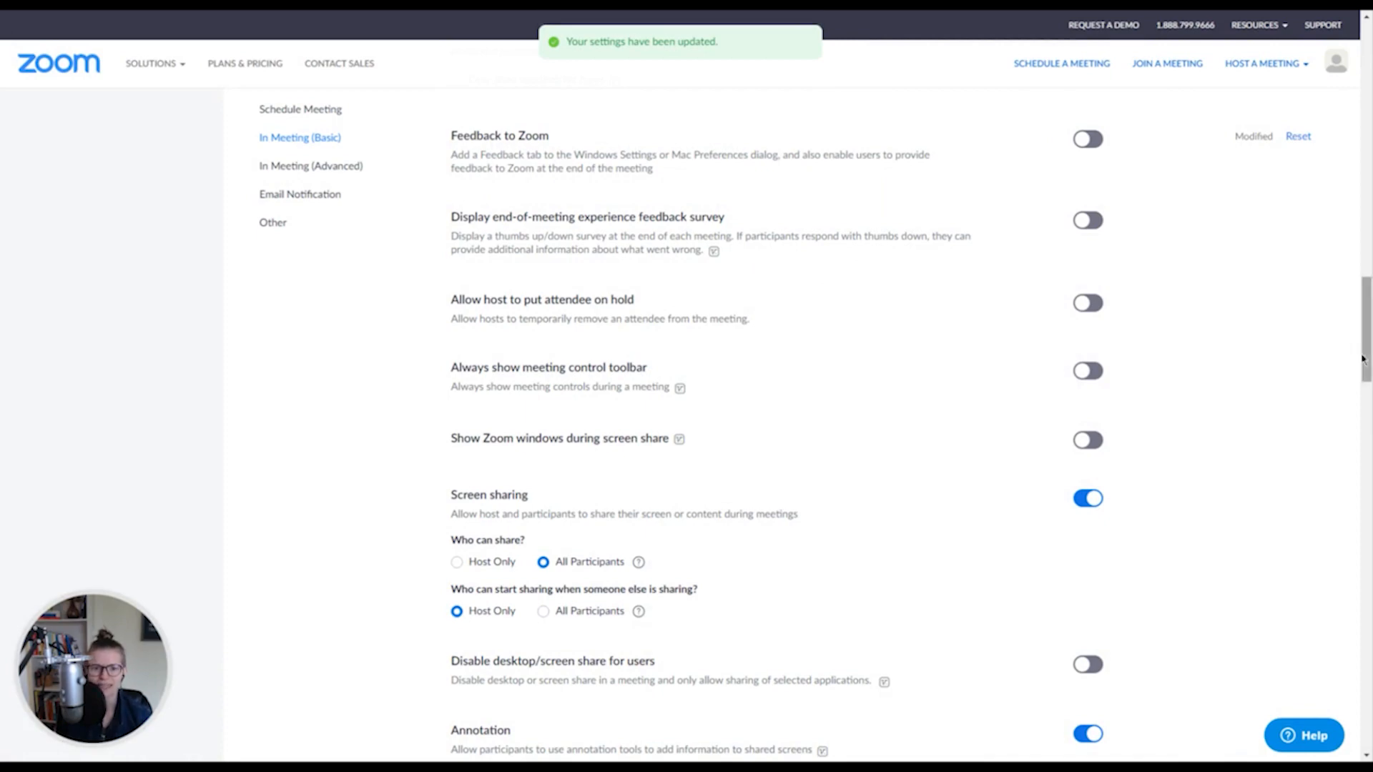
Turn on Always show meeting control toolbar and Show Zoom windows during screen share.
scroll(1353, 348, "down", 3)
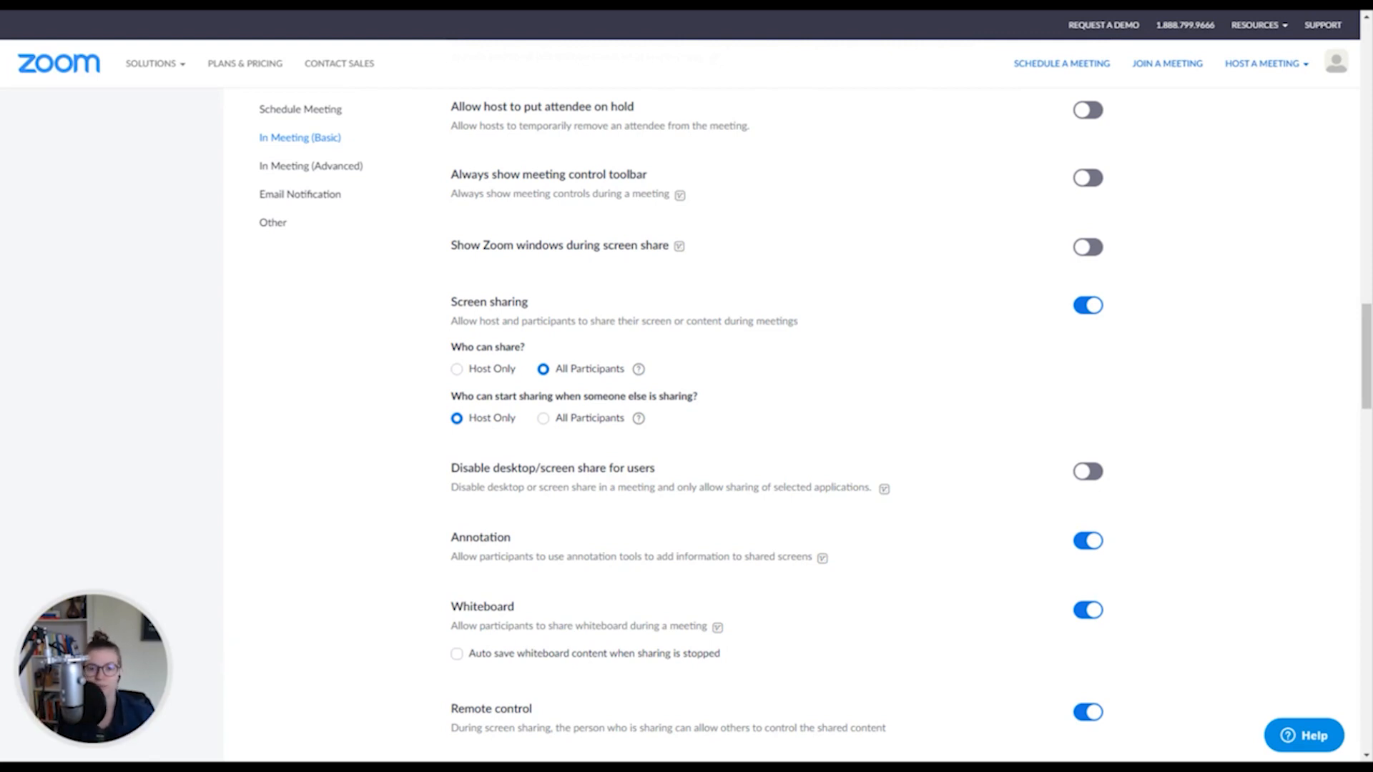
left_click(1090, 180)
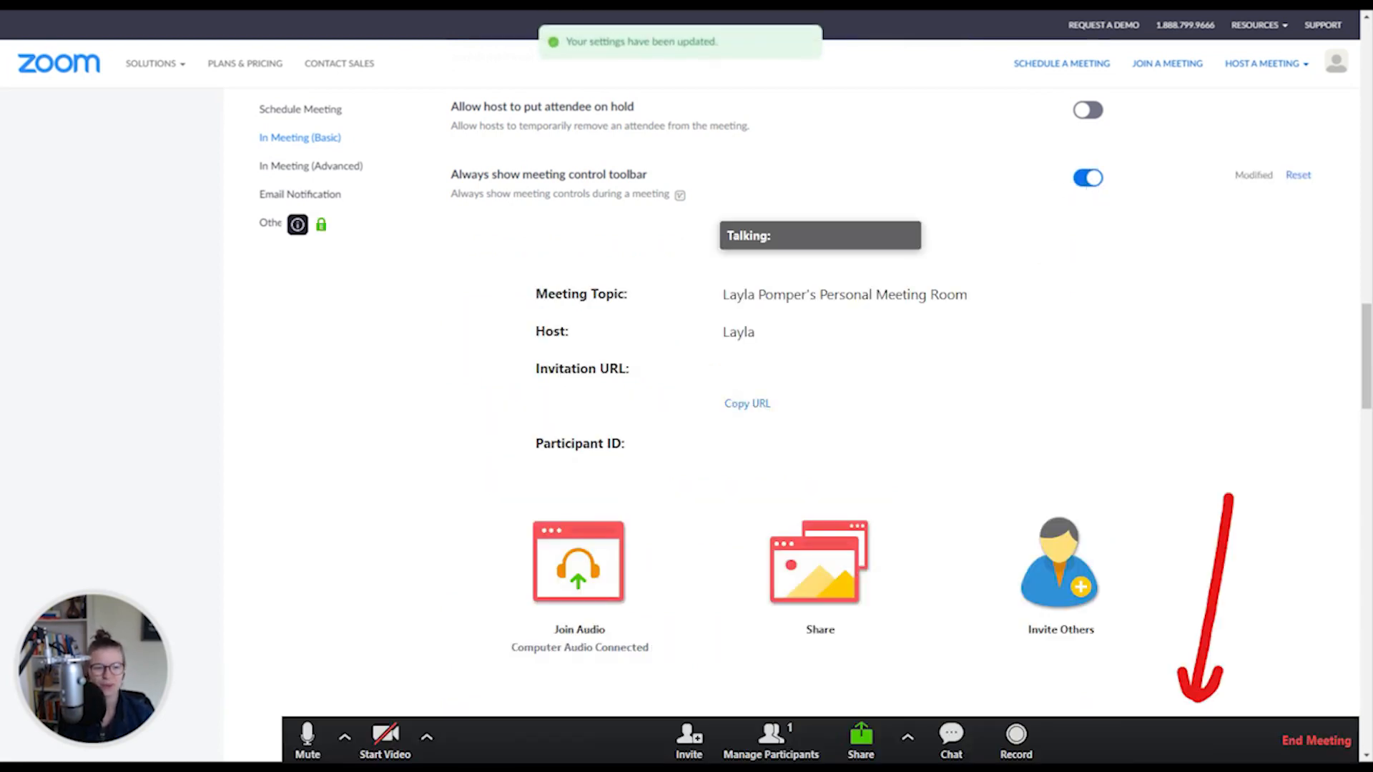
mouse_move(681, 198)
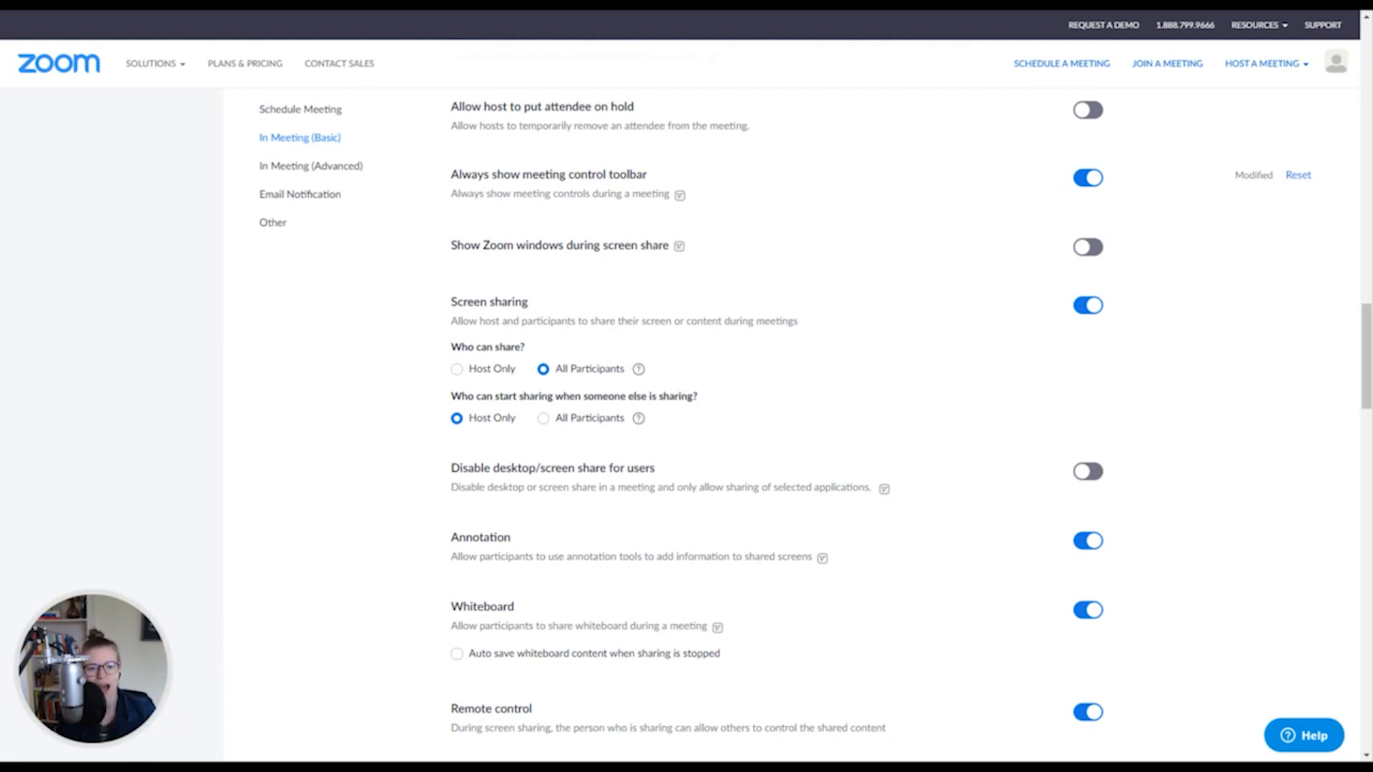
left_click(1088, 181)
left_click(1087, 180)
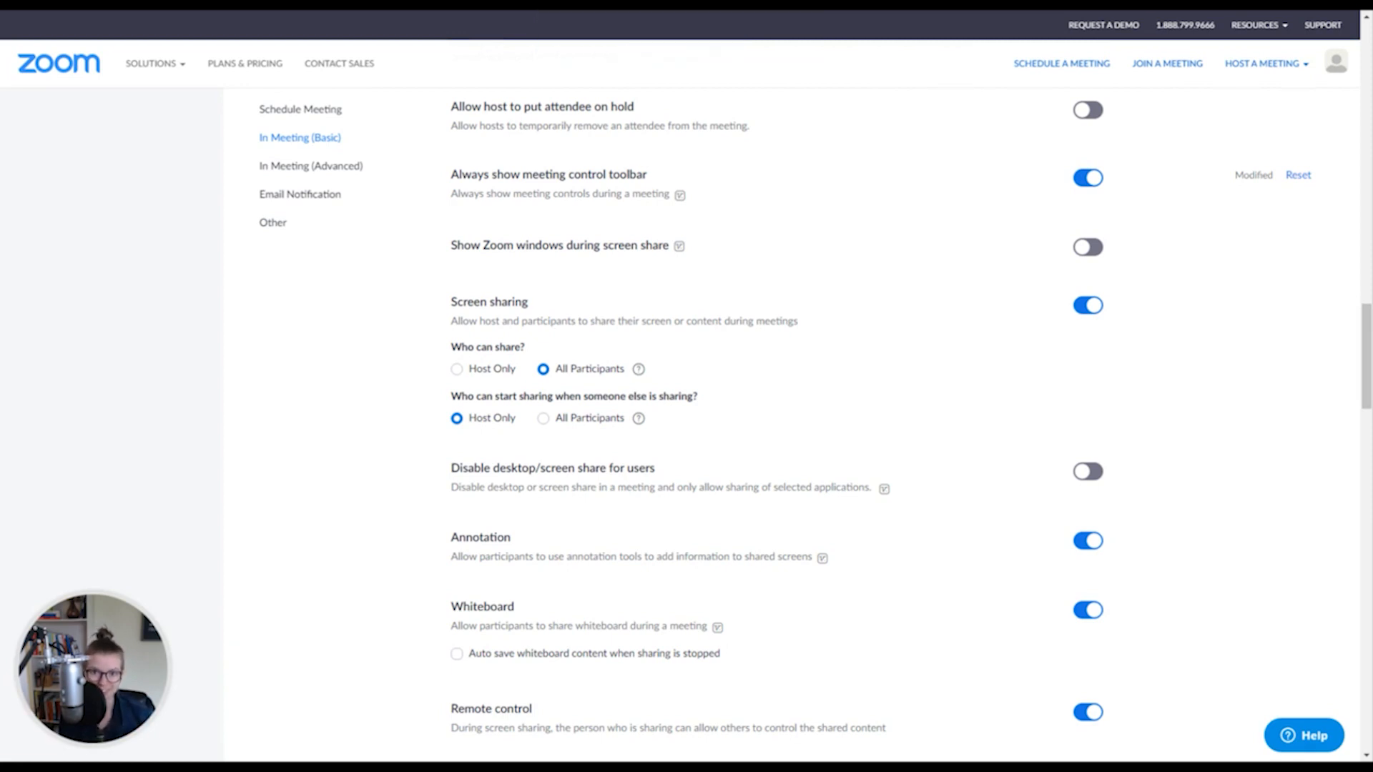
left_click(1081, 250)
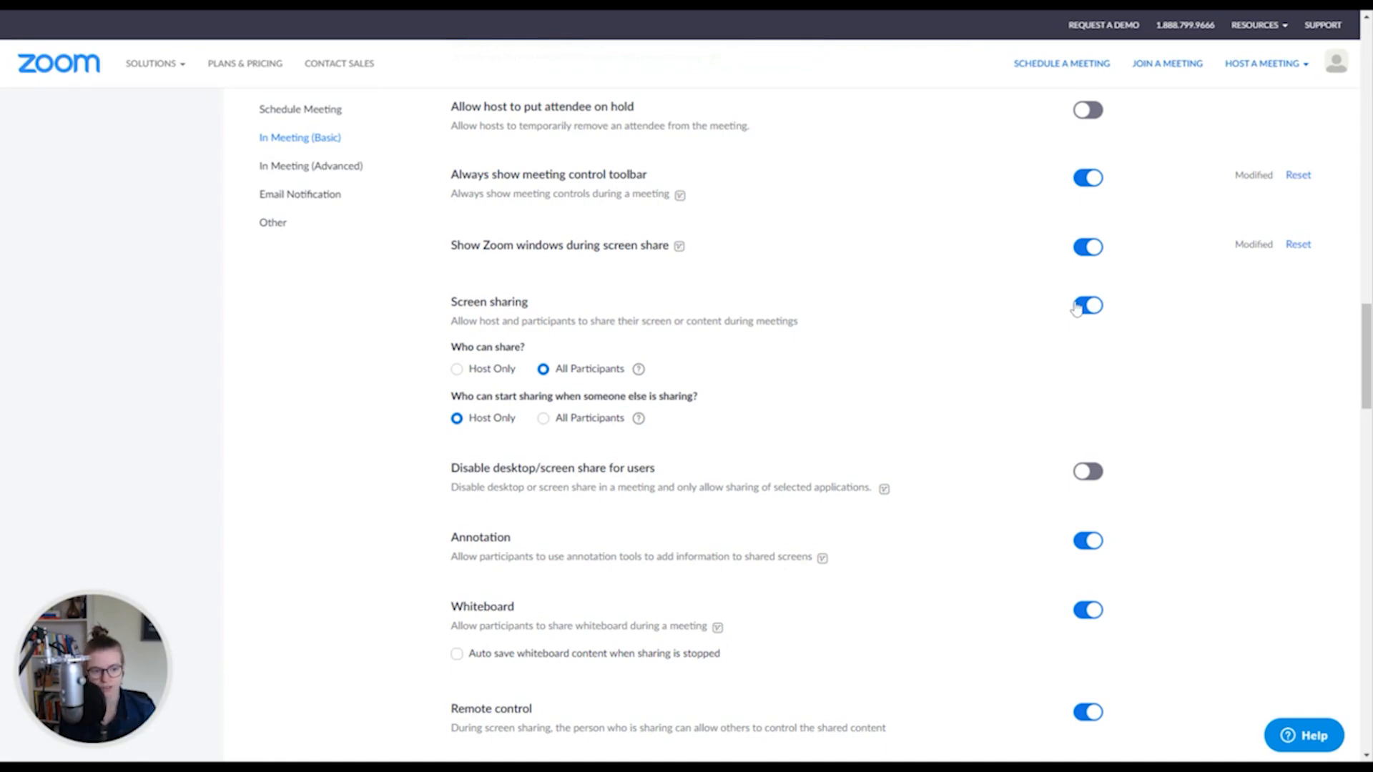
Try restricting Who can share under Screen sharing to Host Only, and discard the change to keep All Participants.
scroll(627, 402, "down", 3)
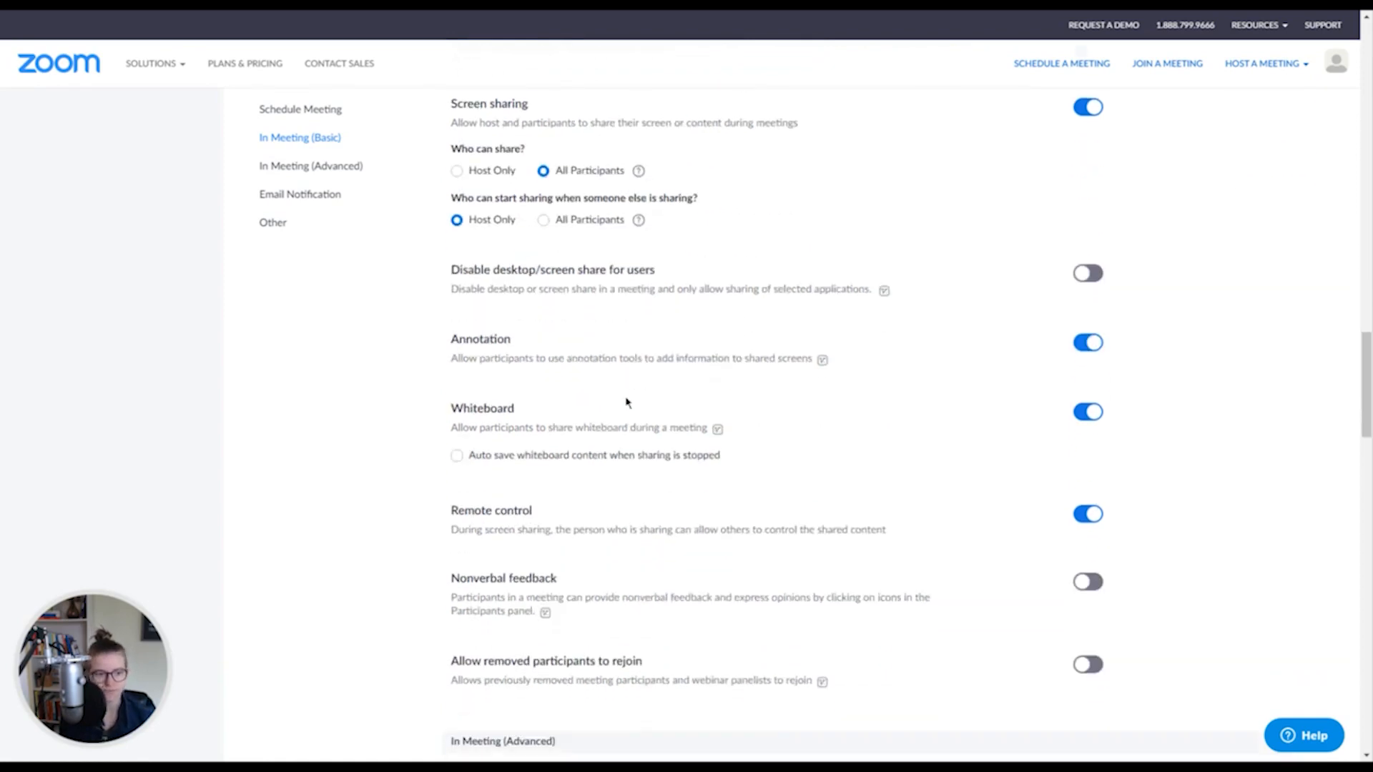
scroll(626, 402, "up", 3)
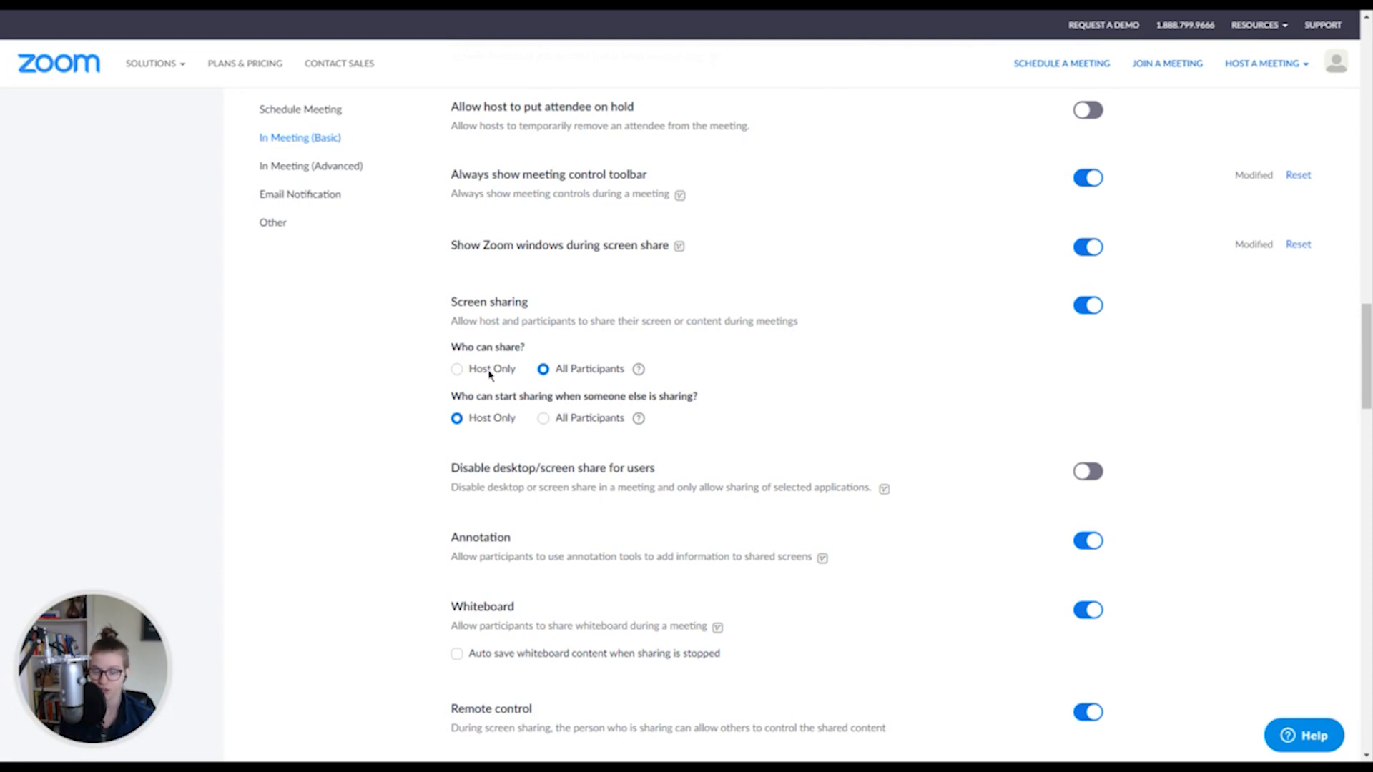
left_click(457, 369)
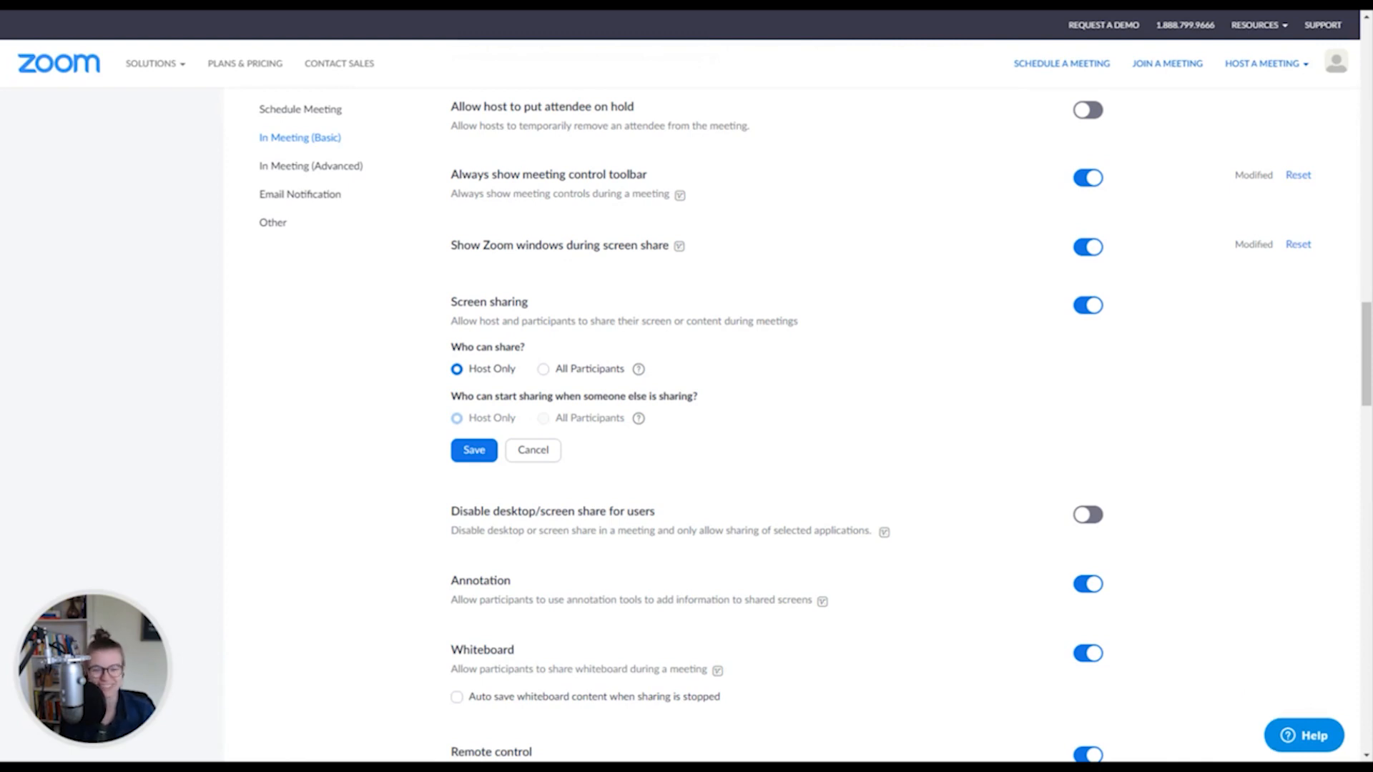
left_click(544, 371)
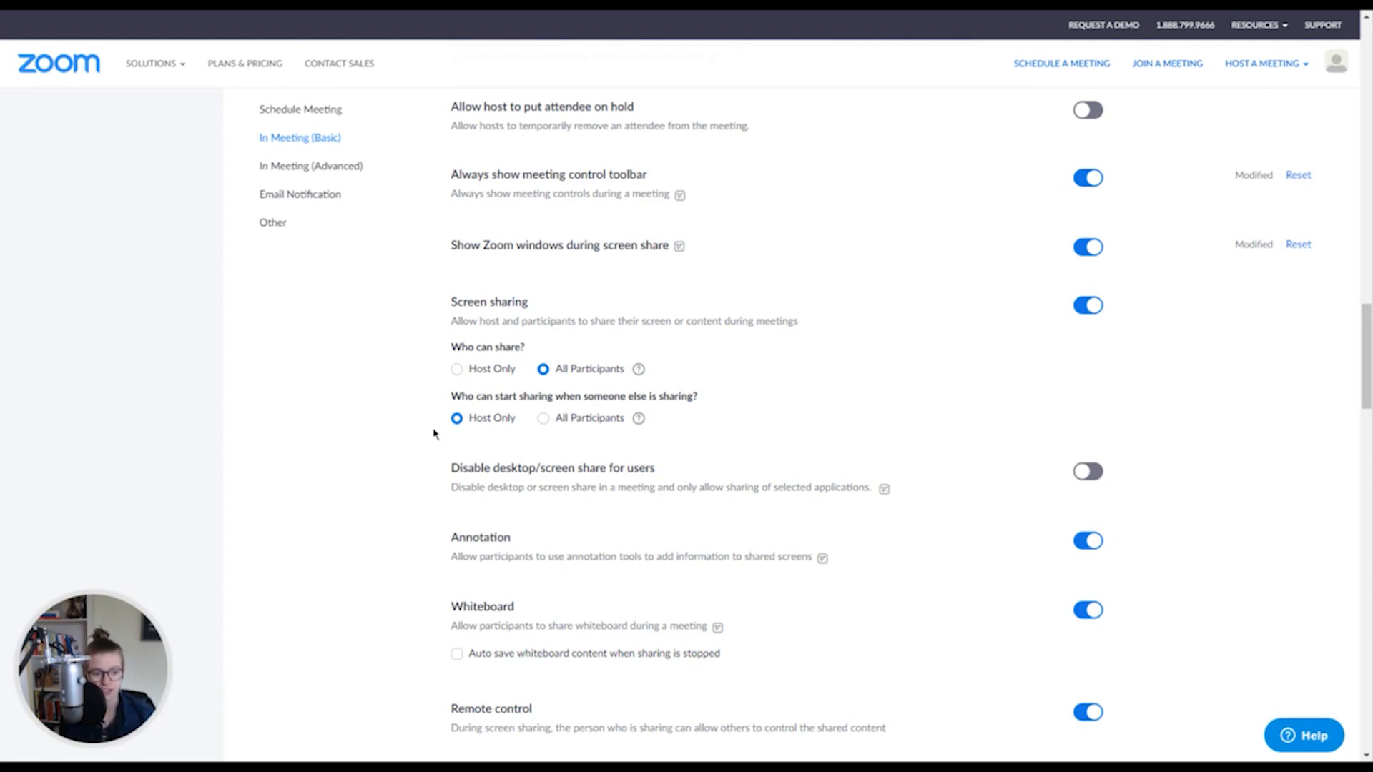
left_click_drag(470, 396, 655, 396)
left_click(655, 396)
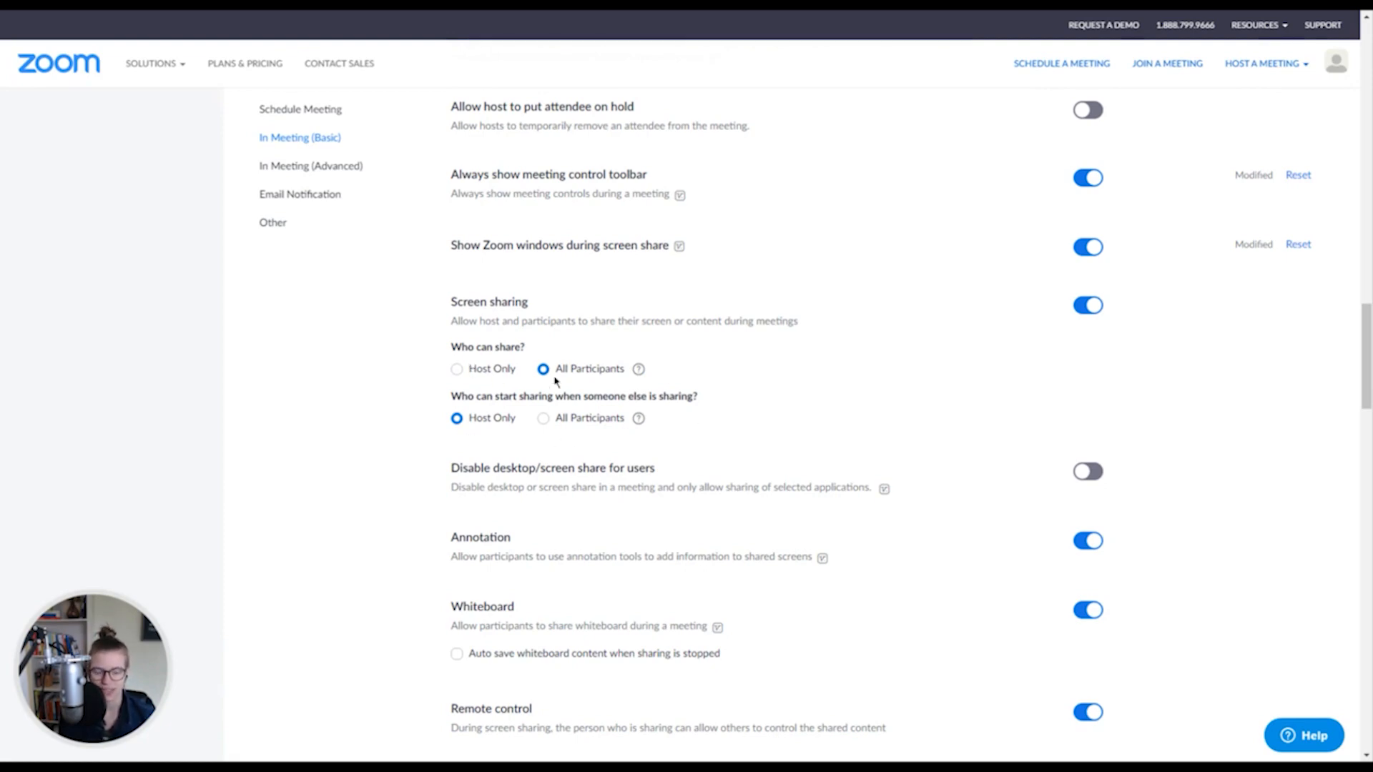
left_click(458, 369)
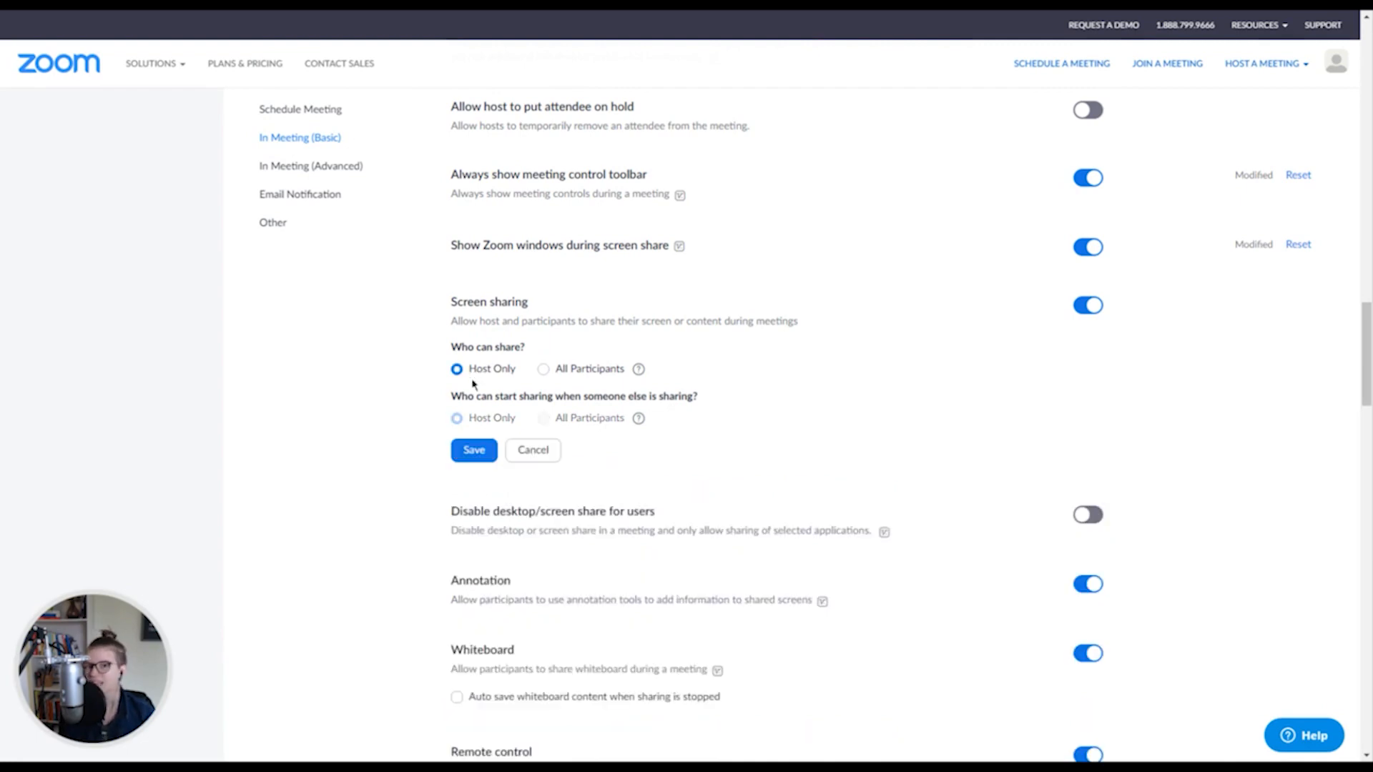
left_click(542, 455)
Review the Disable desktop/screen share for users setting and turn it on.
scroll(892, 407, "down", 3)
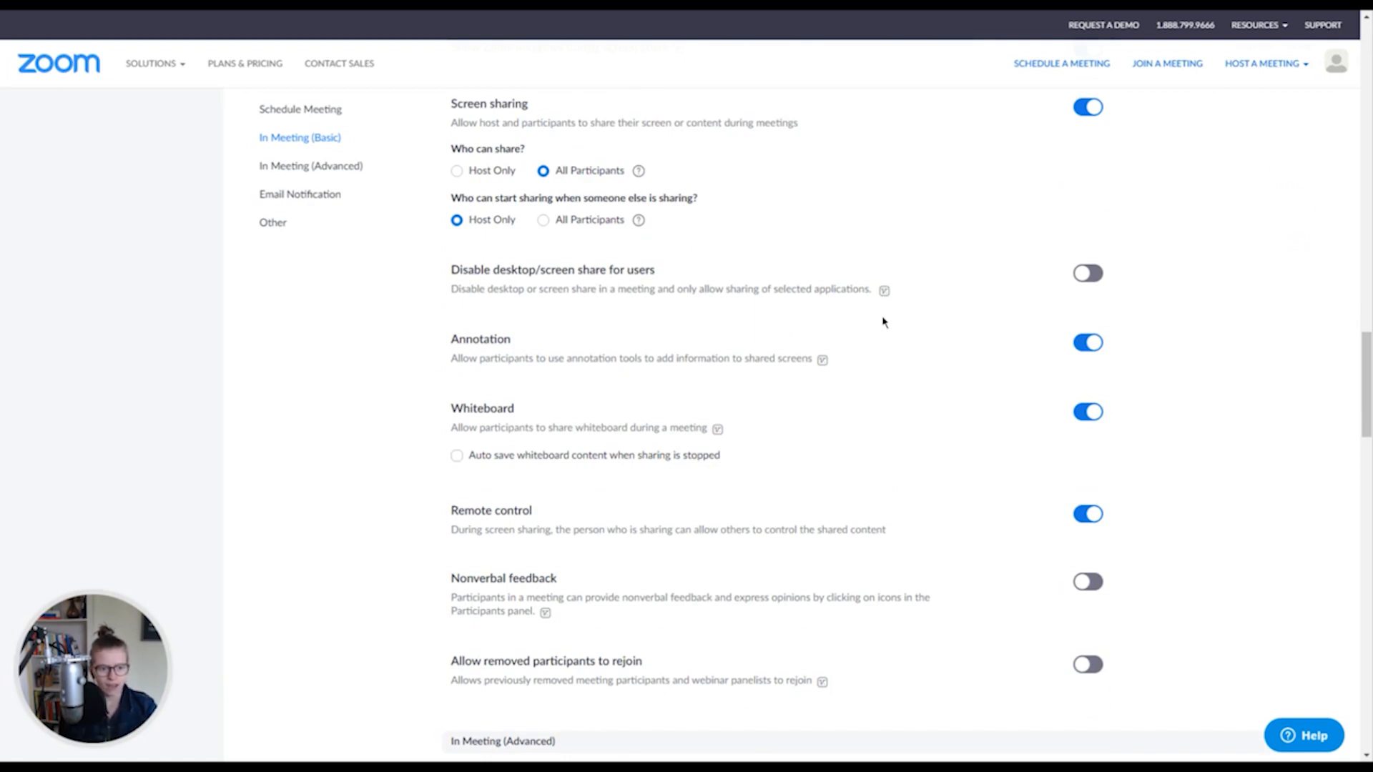
left_click_drag(560, 289, 753, 289)
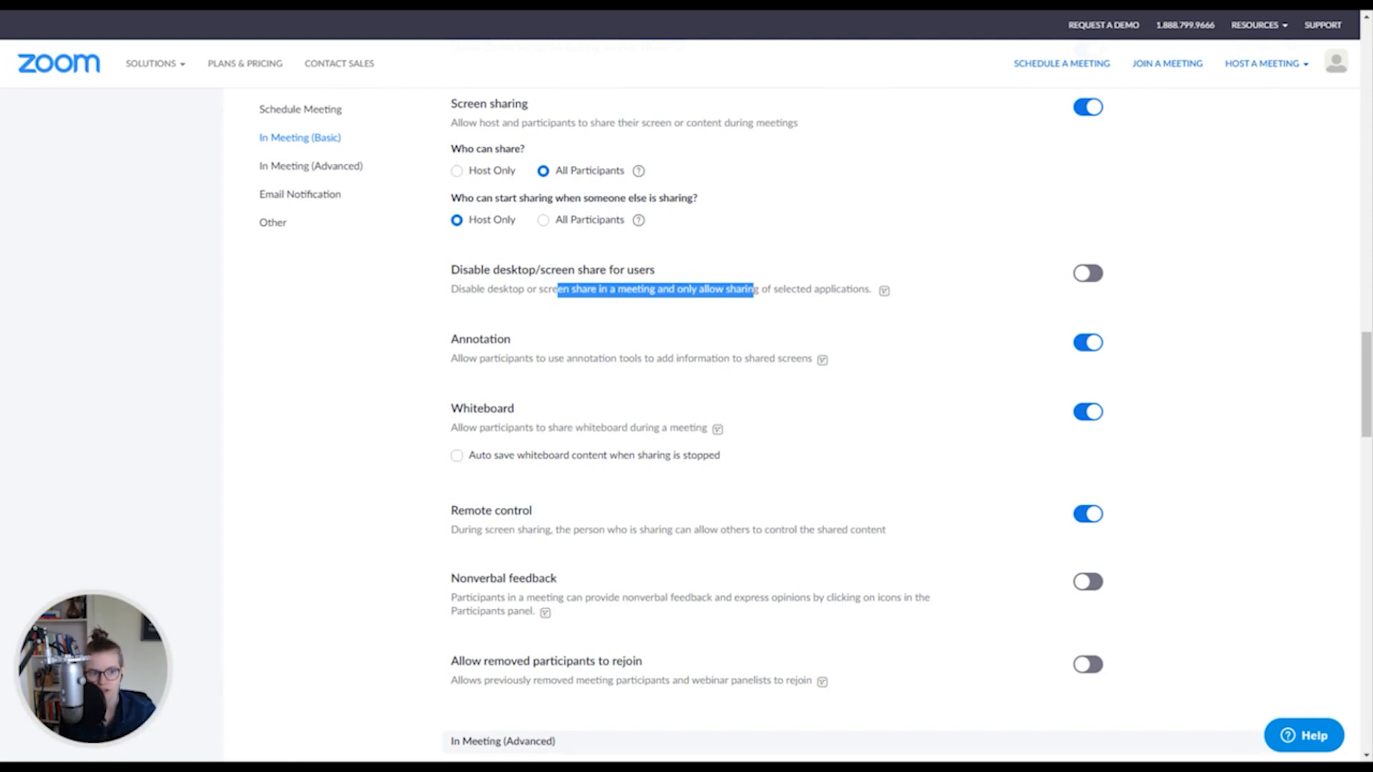
double_click(513, 270)
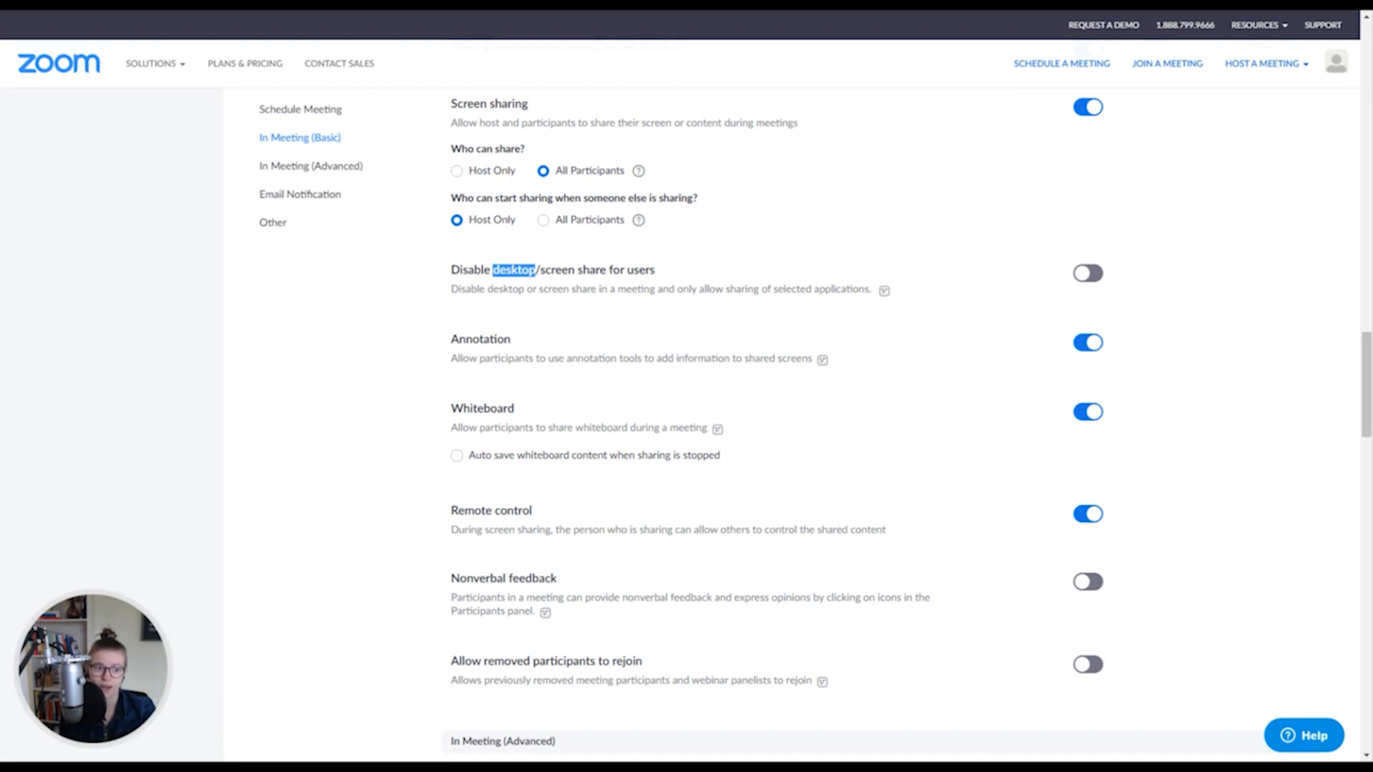
left_click(1088, 278)
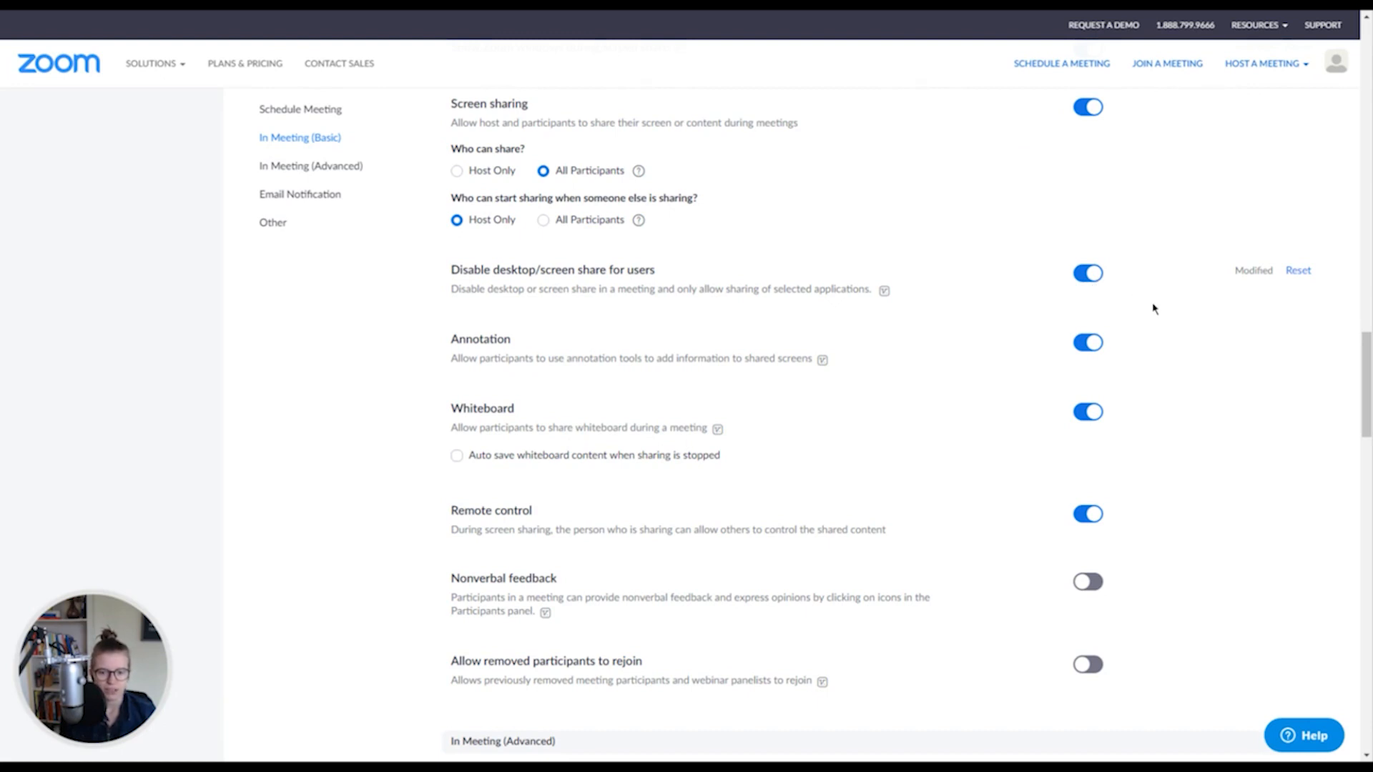
Turn off the Annotation and Whiteboard settings for meeting participants.
left_click_drag(1365, 360, 1366, 365)
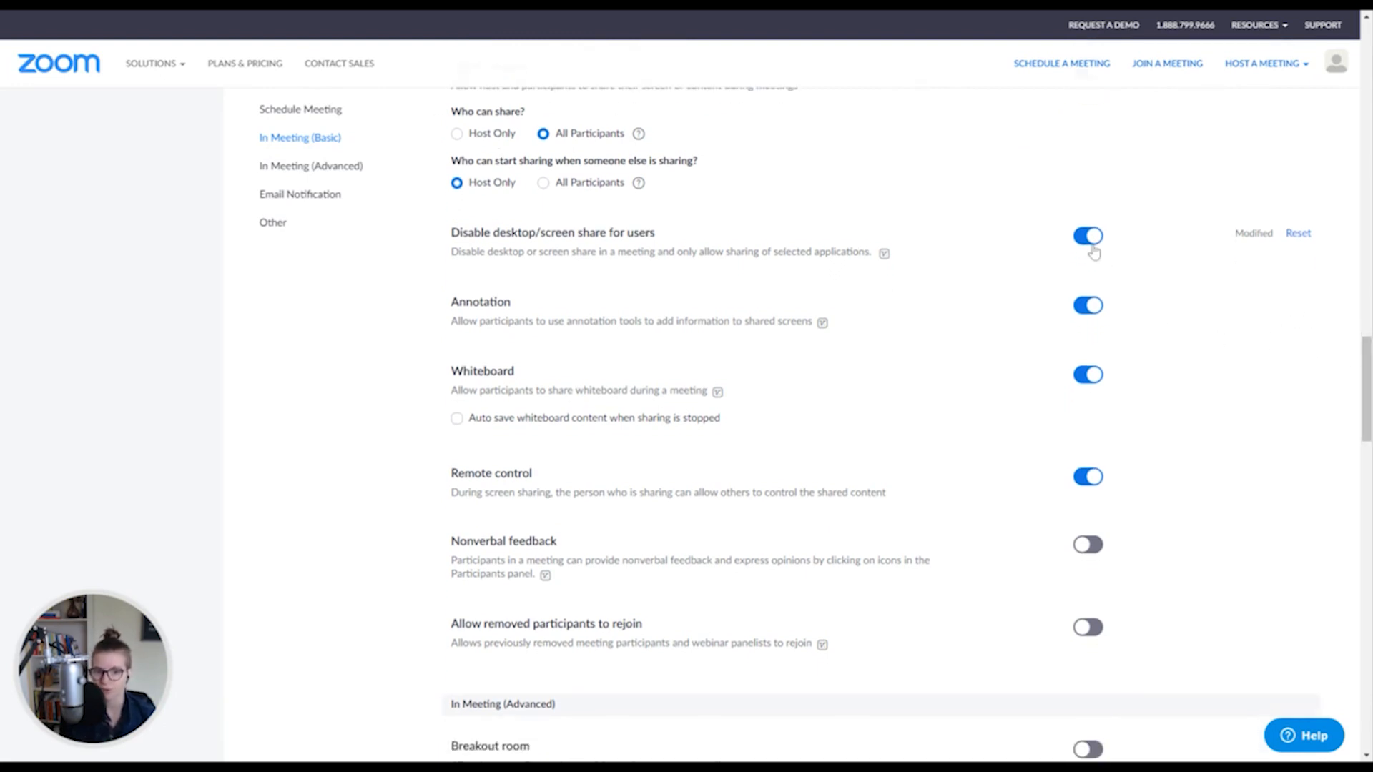
left_click_drag(1367, 370, 1366, 394)
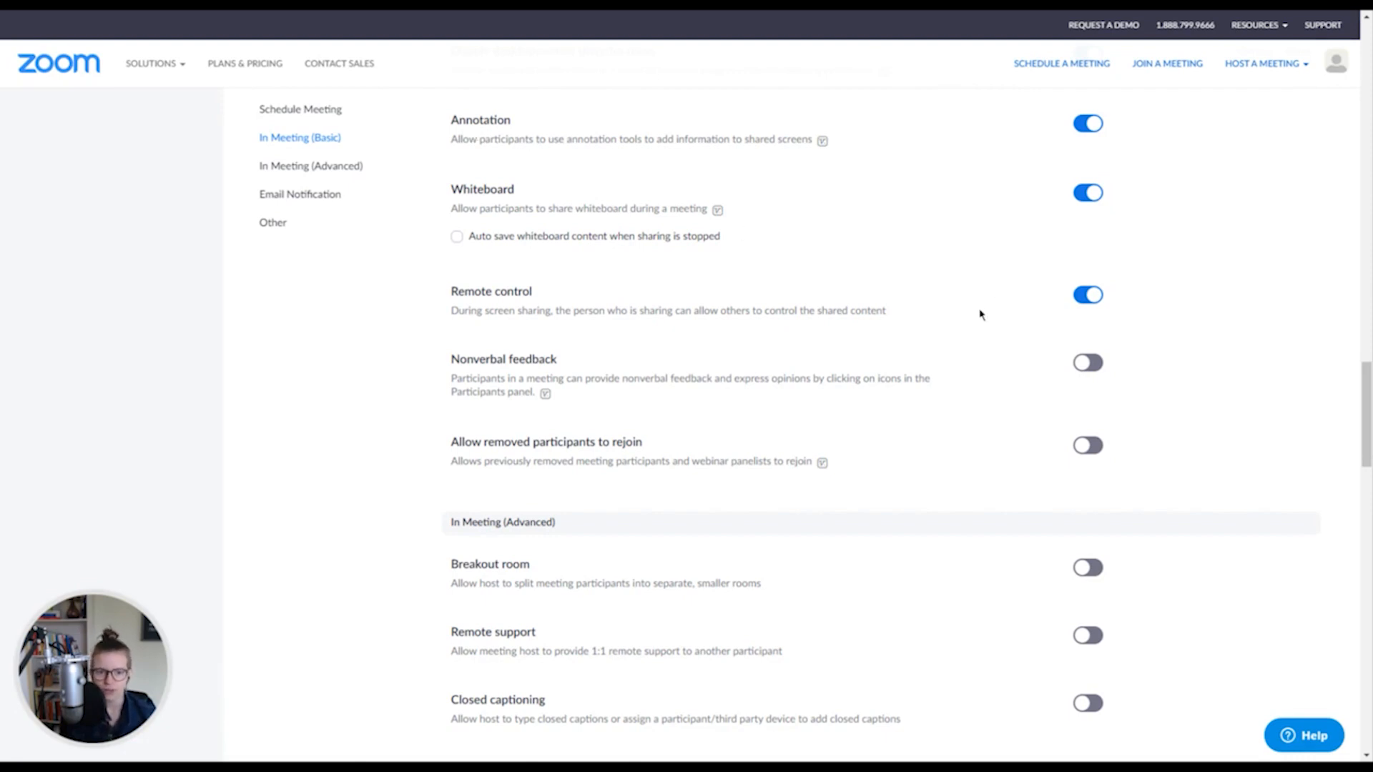
left_click(1087, 130)
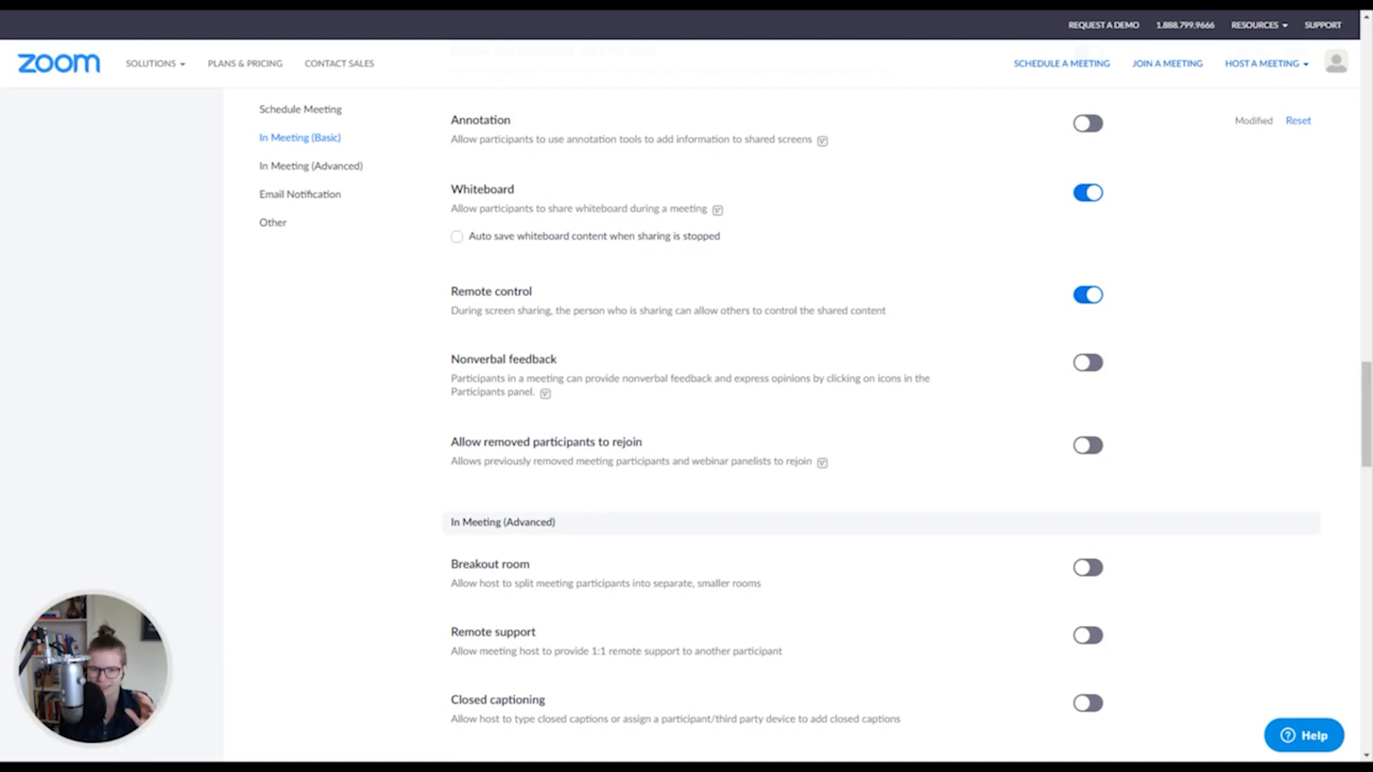
left_click(1088, 193)
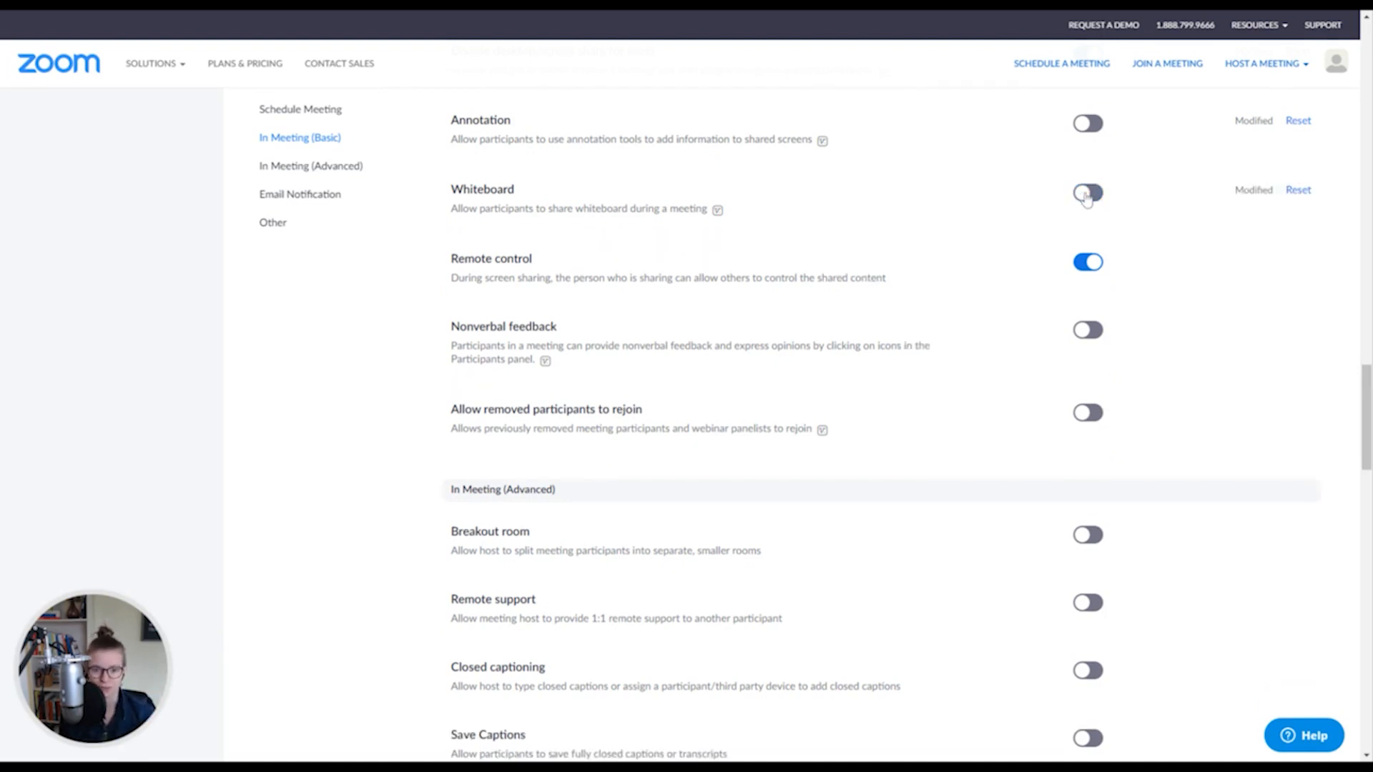
Turn on Nonverbal feedback, review its description, and turn it back off.
scroll(1366, 394, "down", 3)
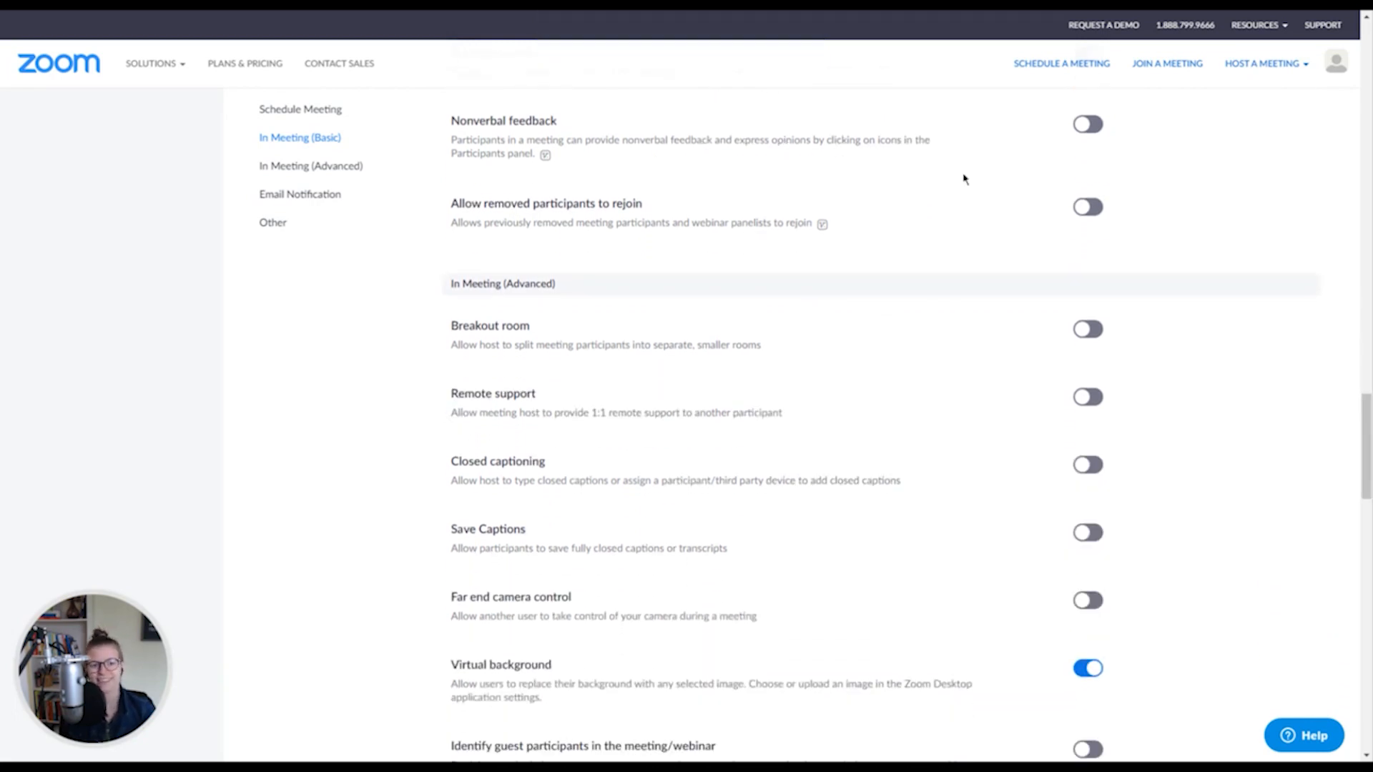
left_click(1092, 127)
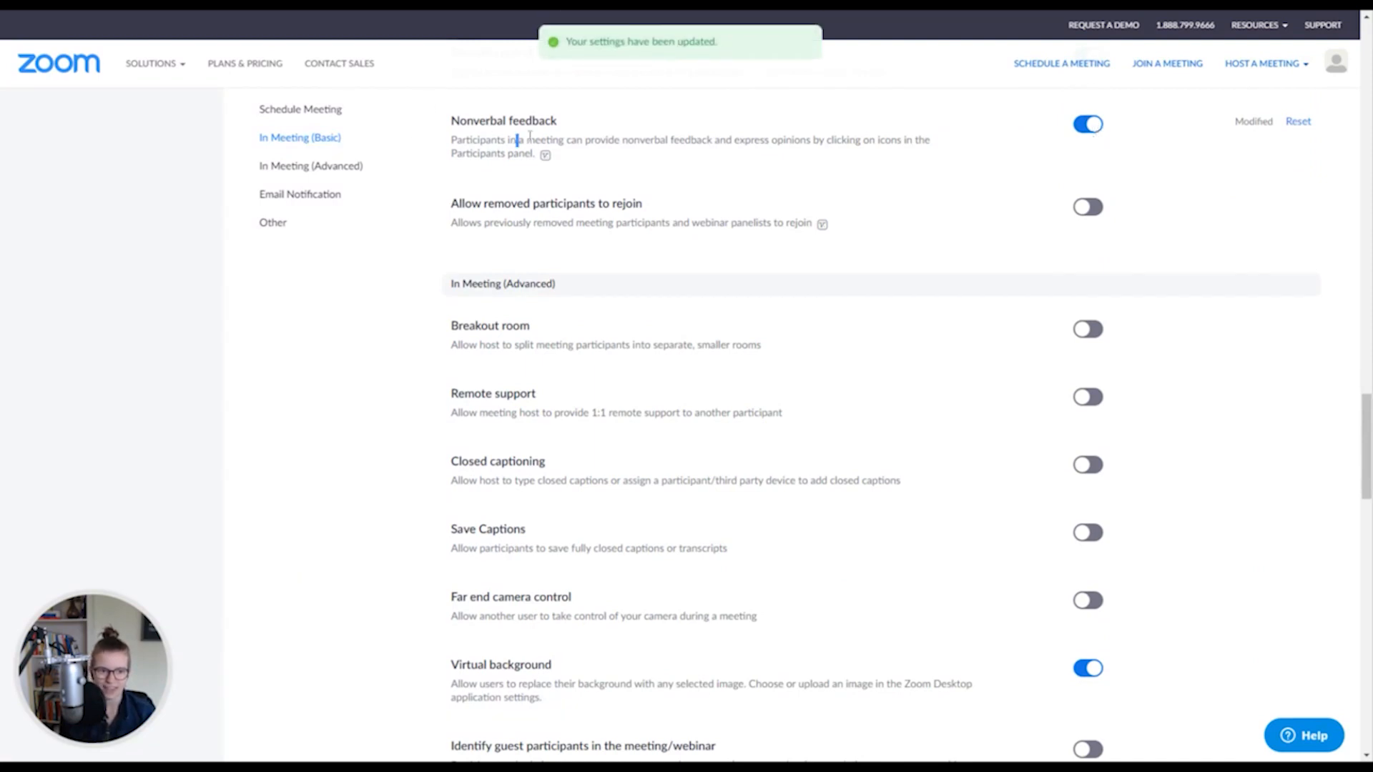
left_click_drag(517, 140, 794, 140)
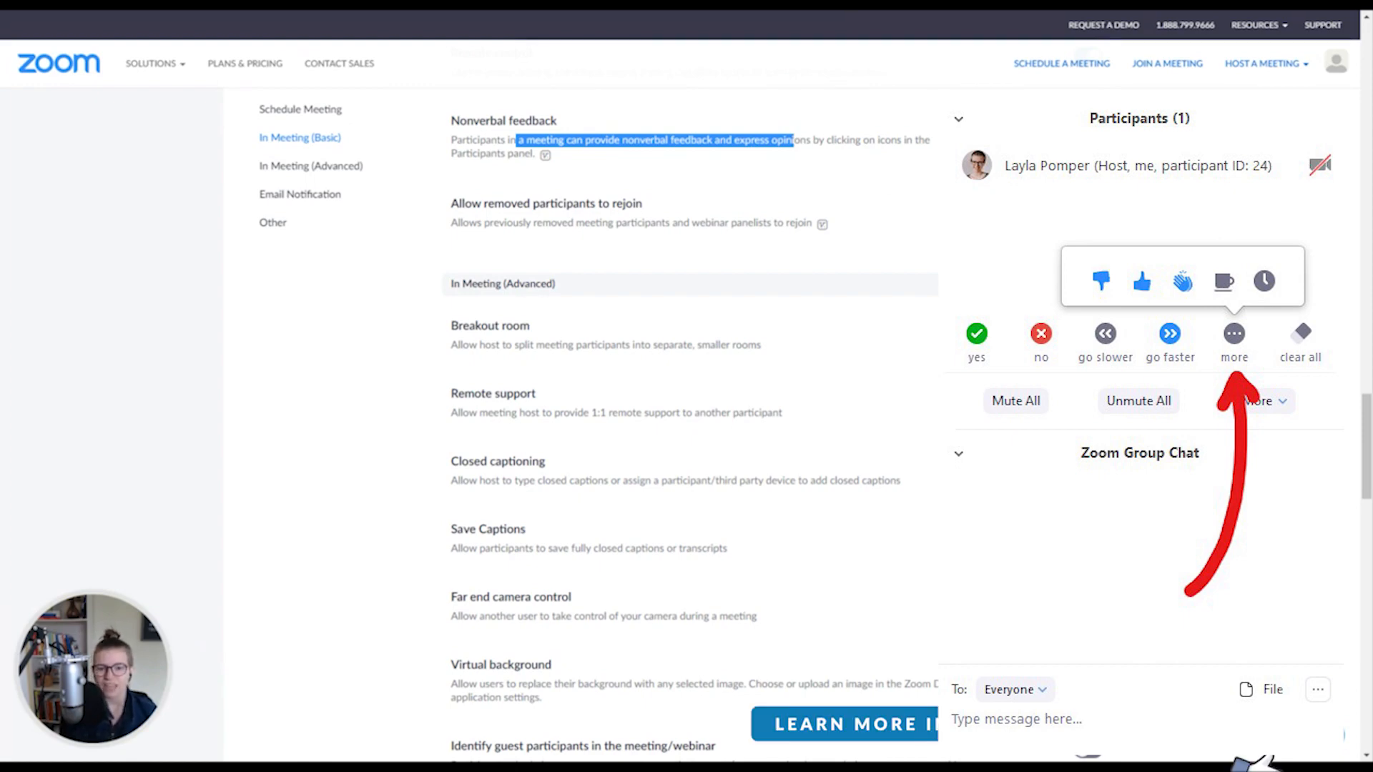
left_click(1087, 126)
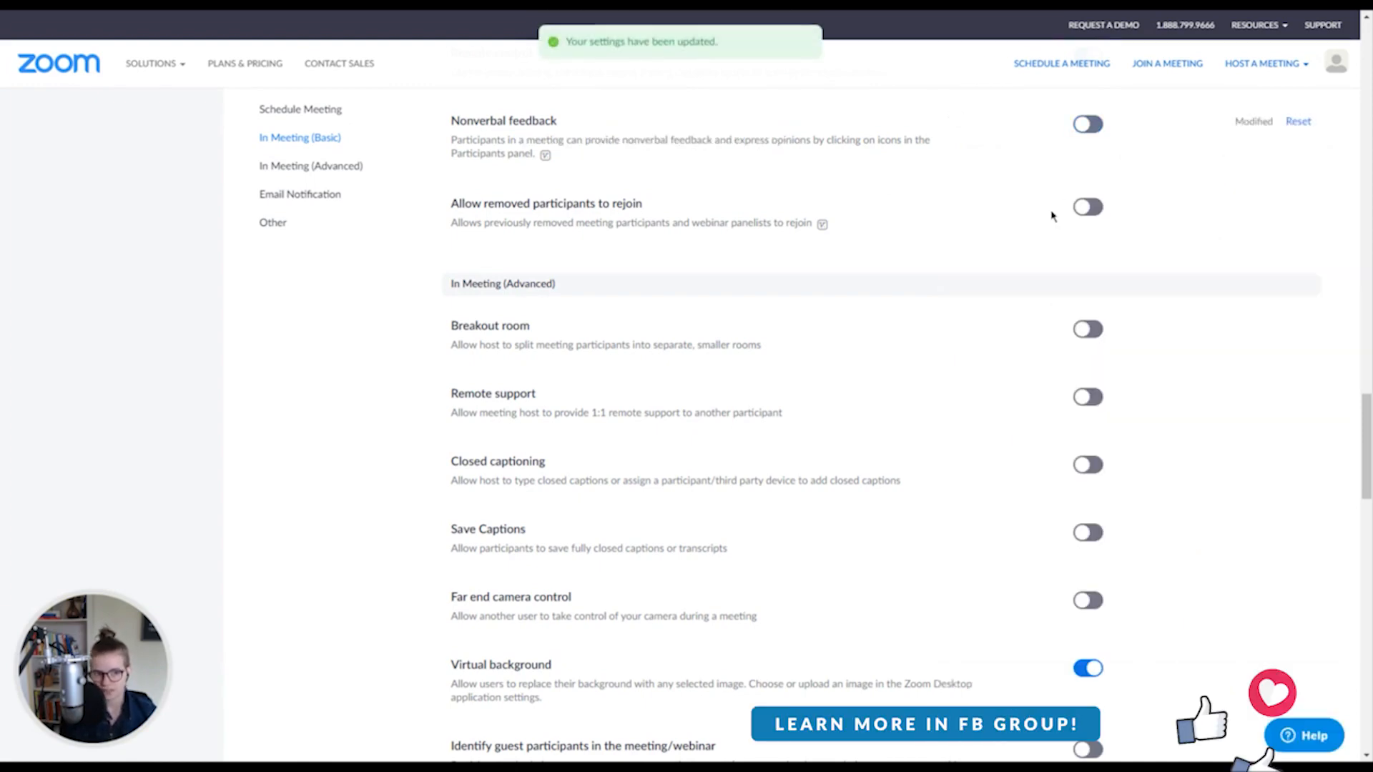
Review the Allow removed participants to rejoin setting and leave it turned on.
left_click_drag(462, 224, 797, 222)
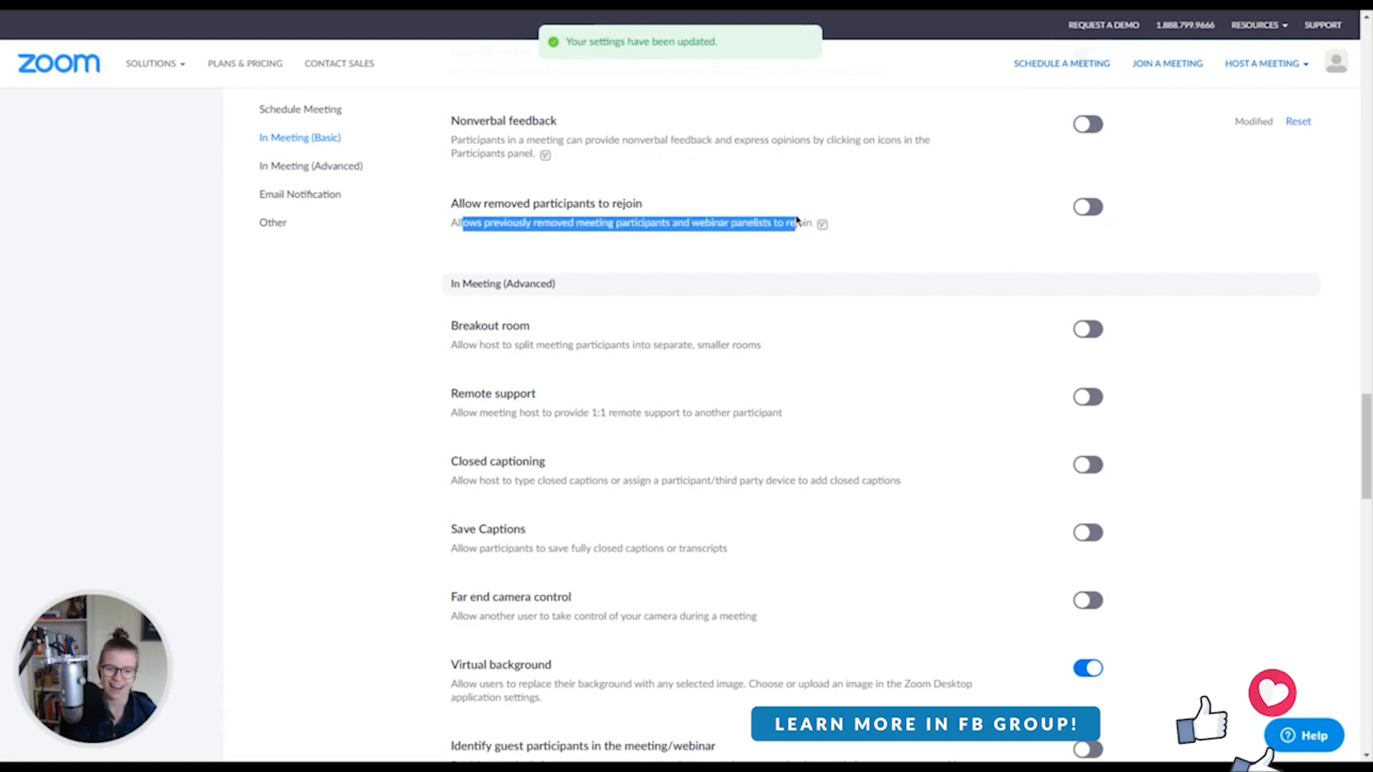
left_click(835, 200)
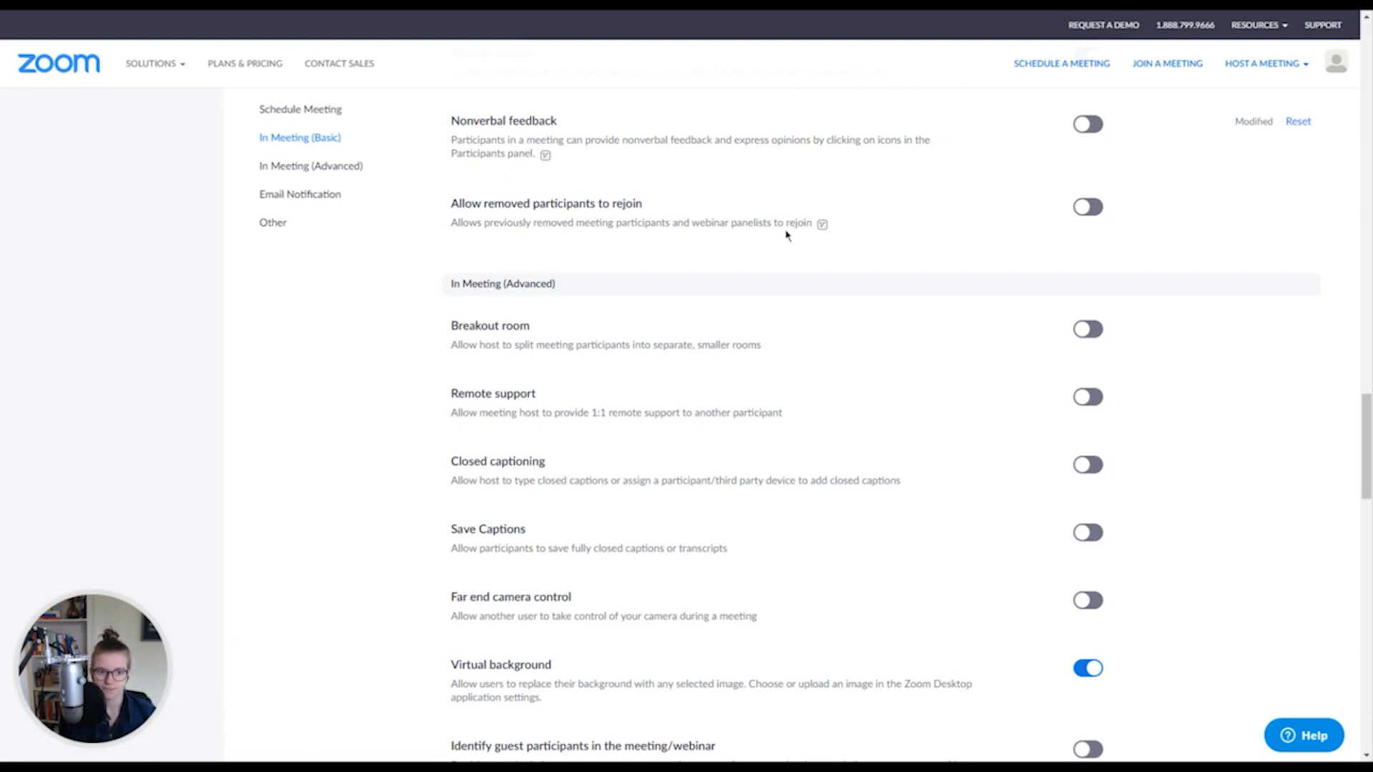
left_click(1085, 223)
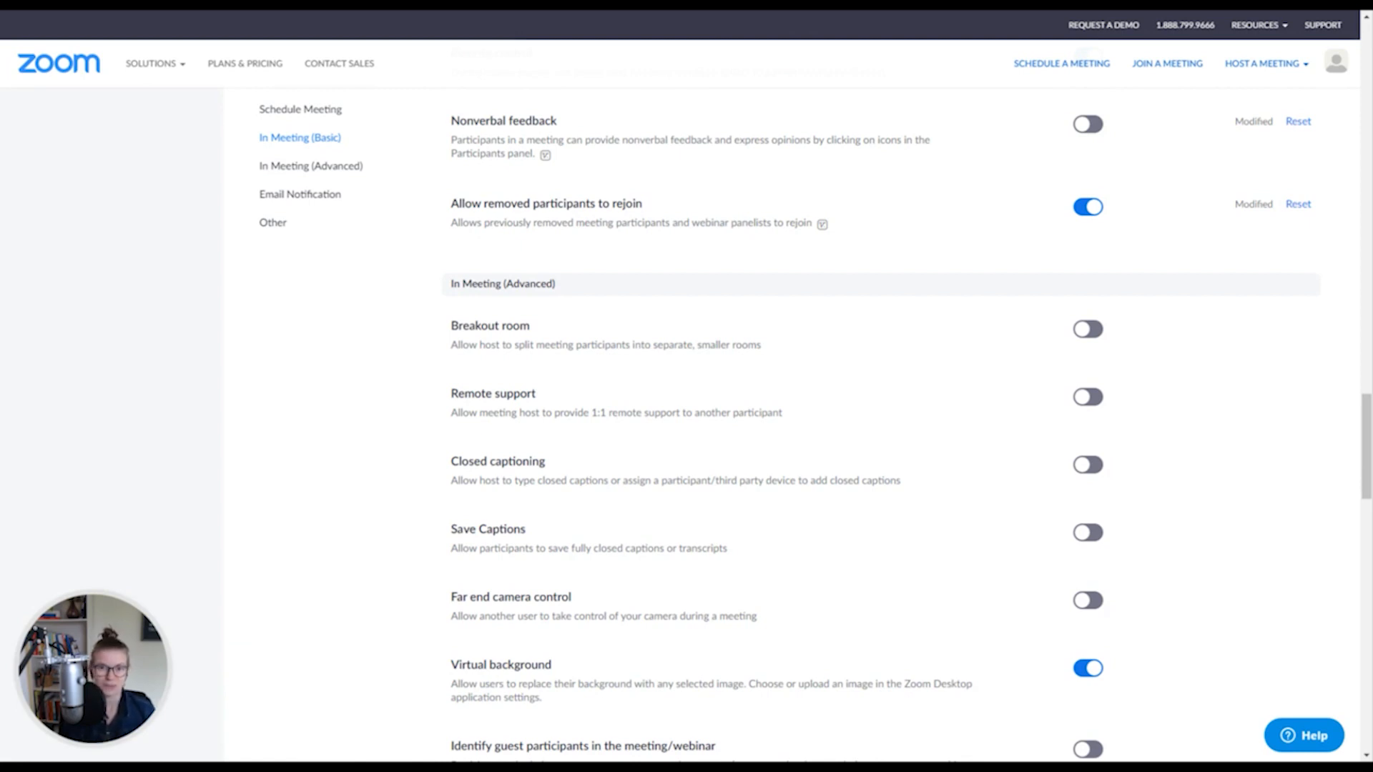
left_click(1087, 206)
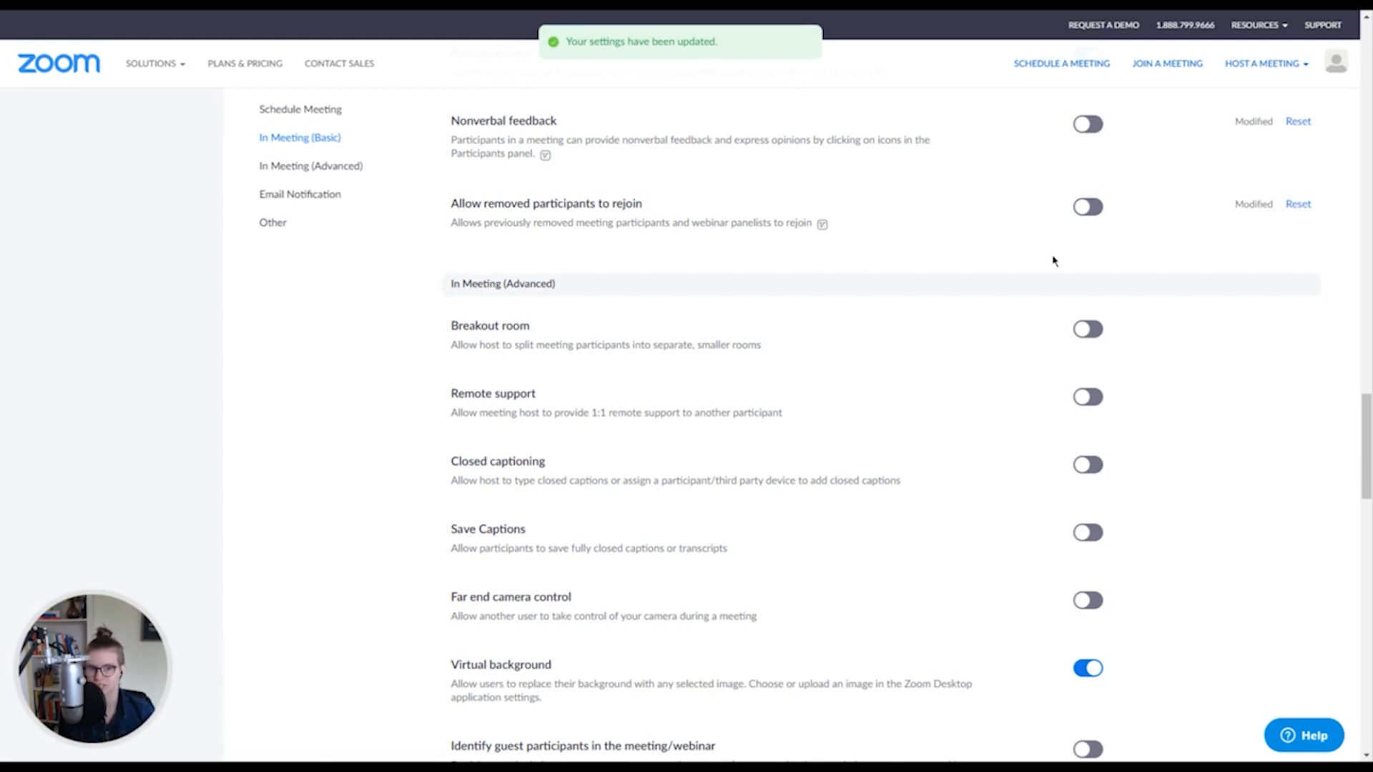
left_click(1088, 207)
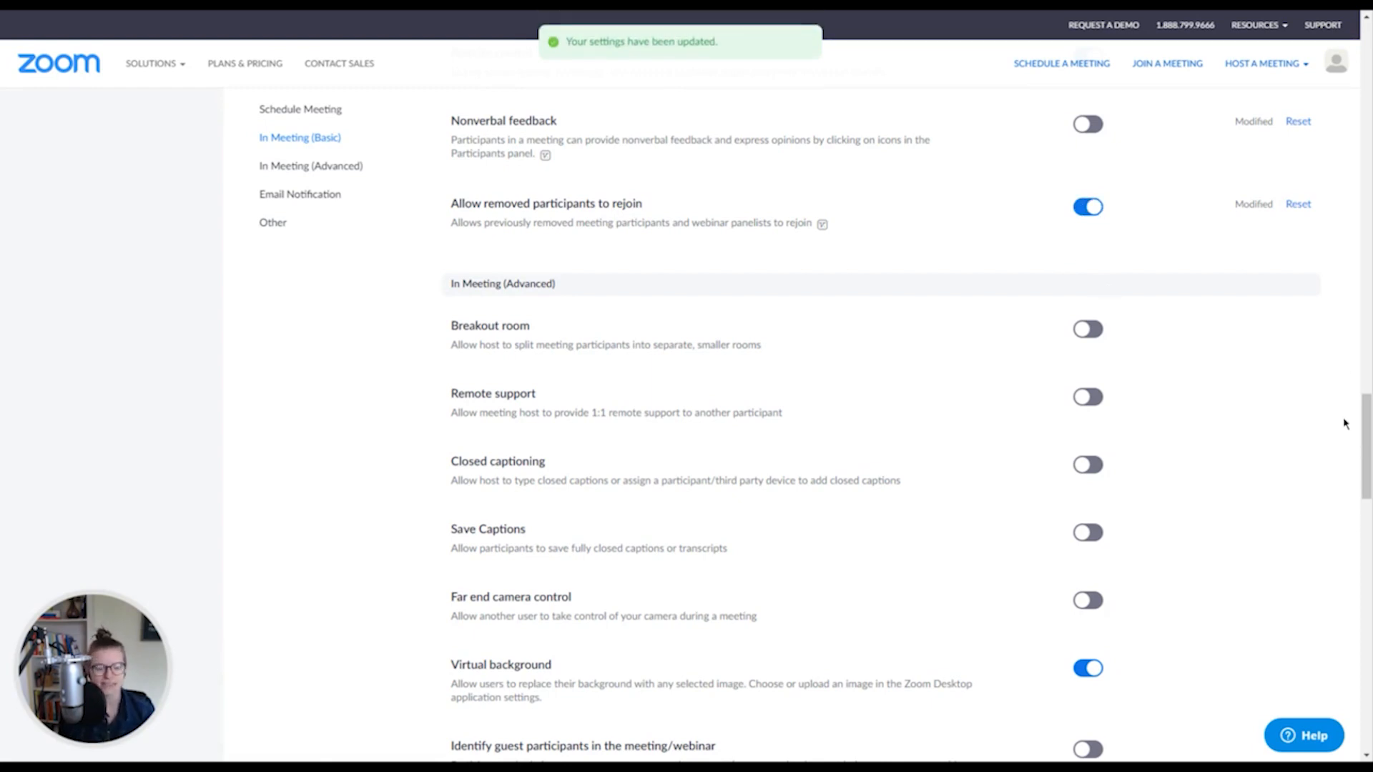
Turn on Breakout room, then try its option for the host to assign participants when scheduling and cancel that change.
left_click_drag(1364, 449, 1363, 476)
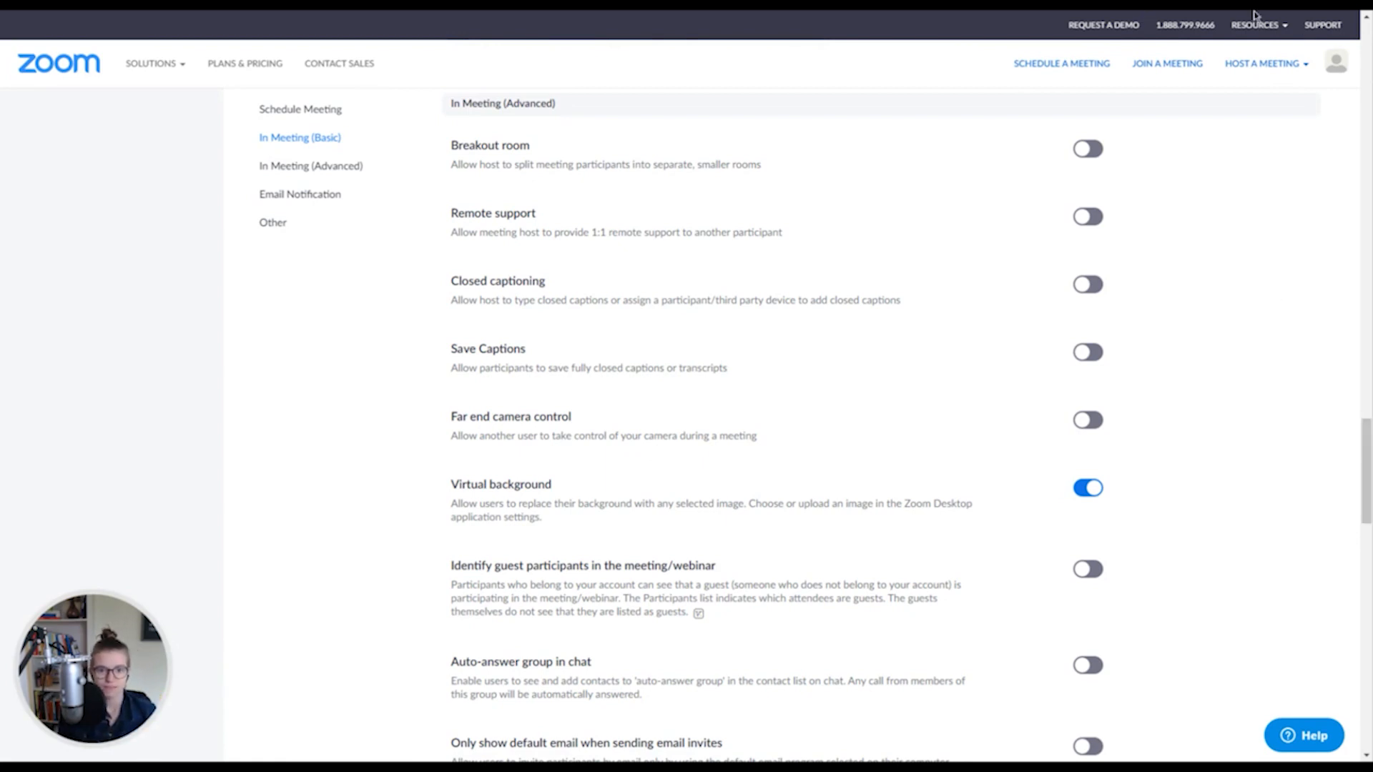
mouse_move(1250, 18)
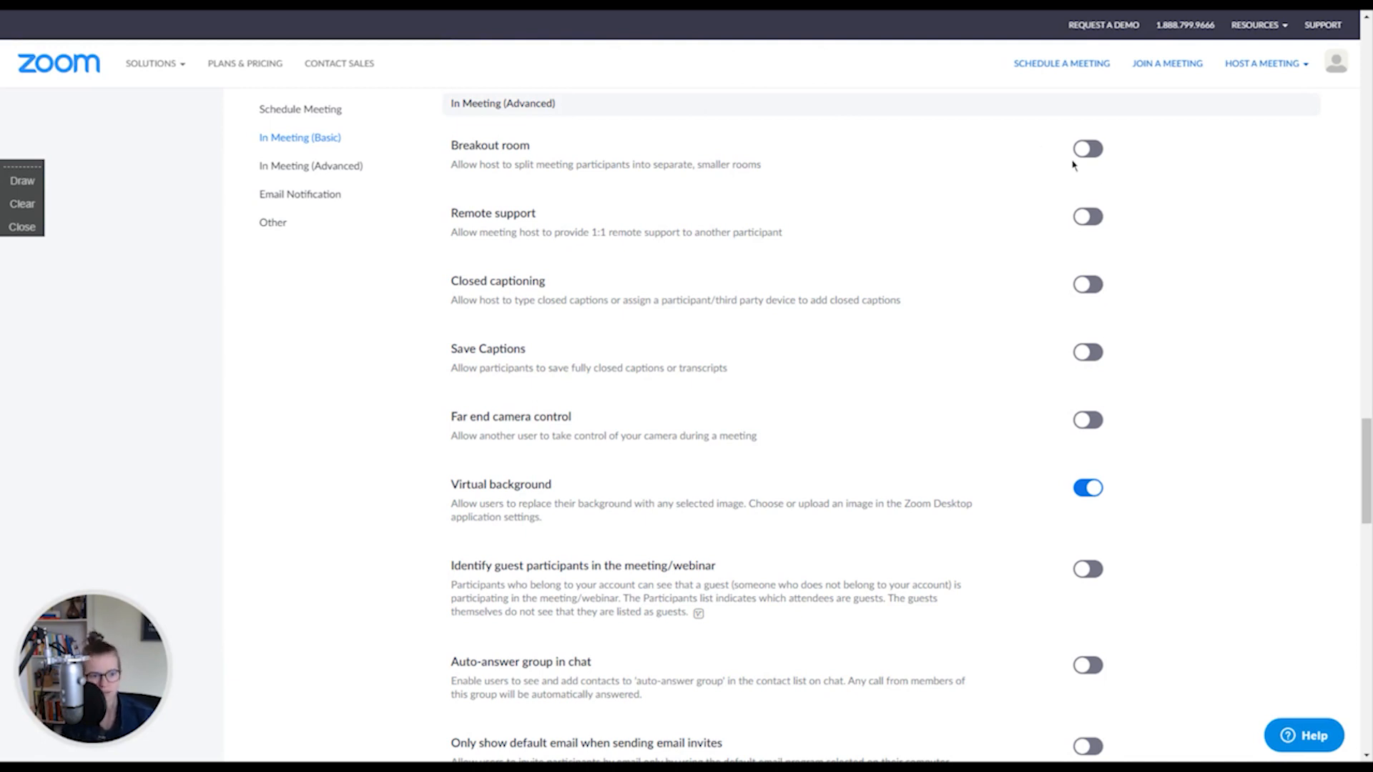
left_click(1090, 149)
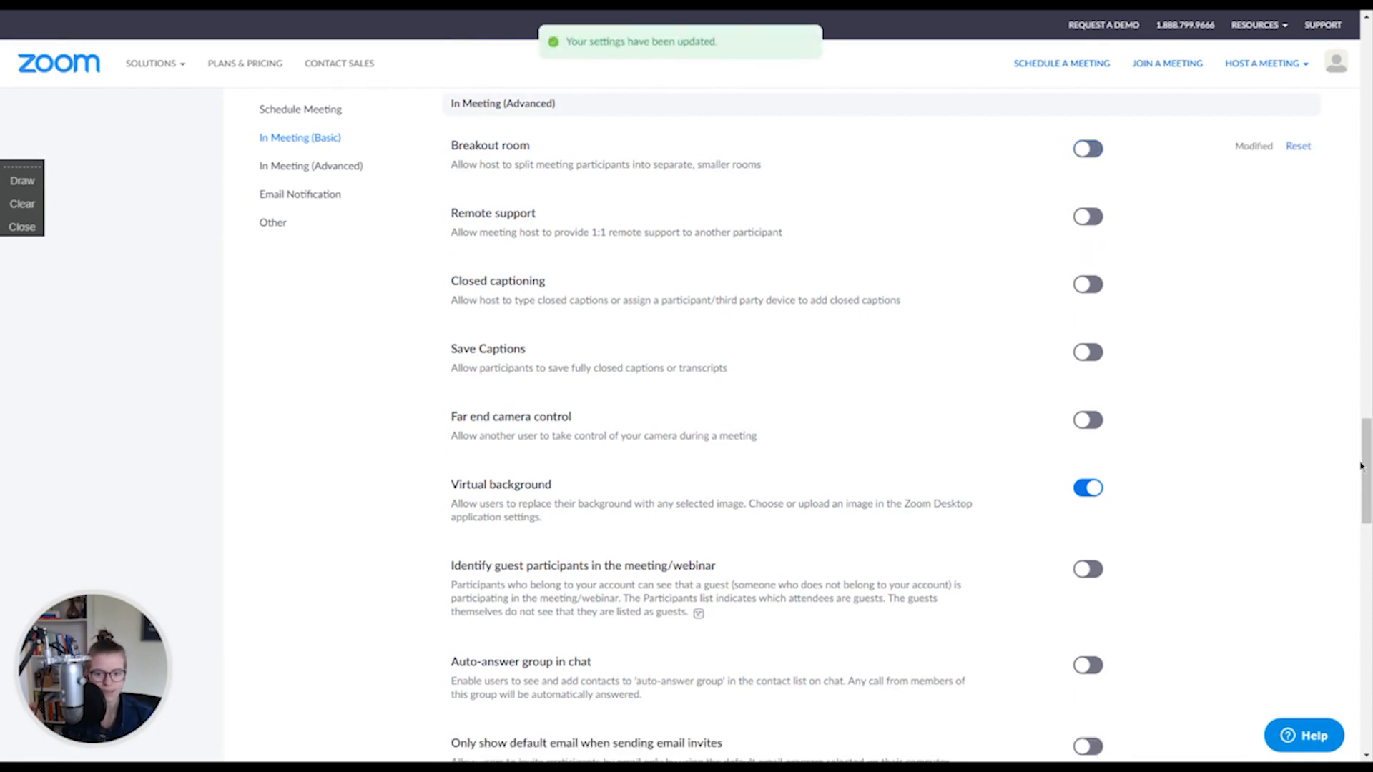
left_click_drag(1365, 464, 1365, 475)
scroll(1306, 387, "up", 3)
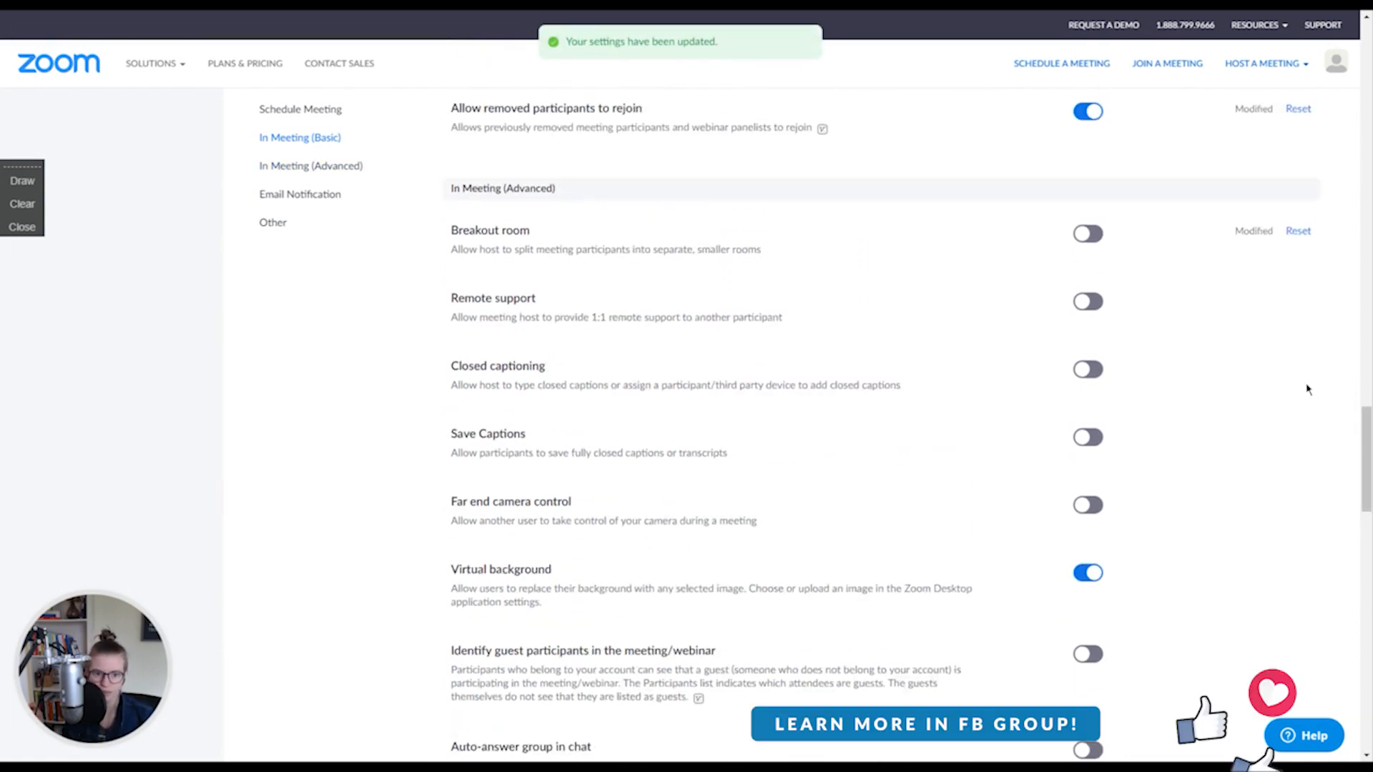
left_click(1088, 234)
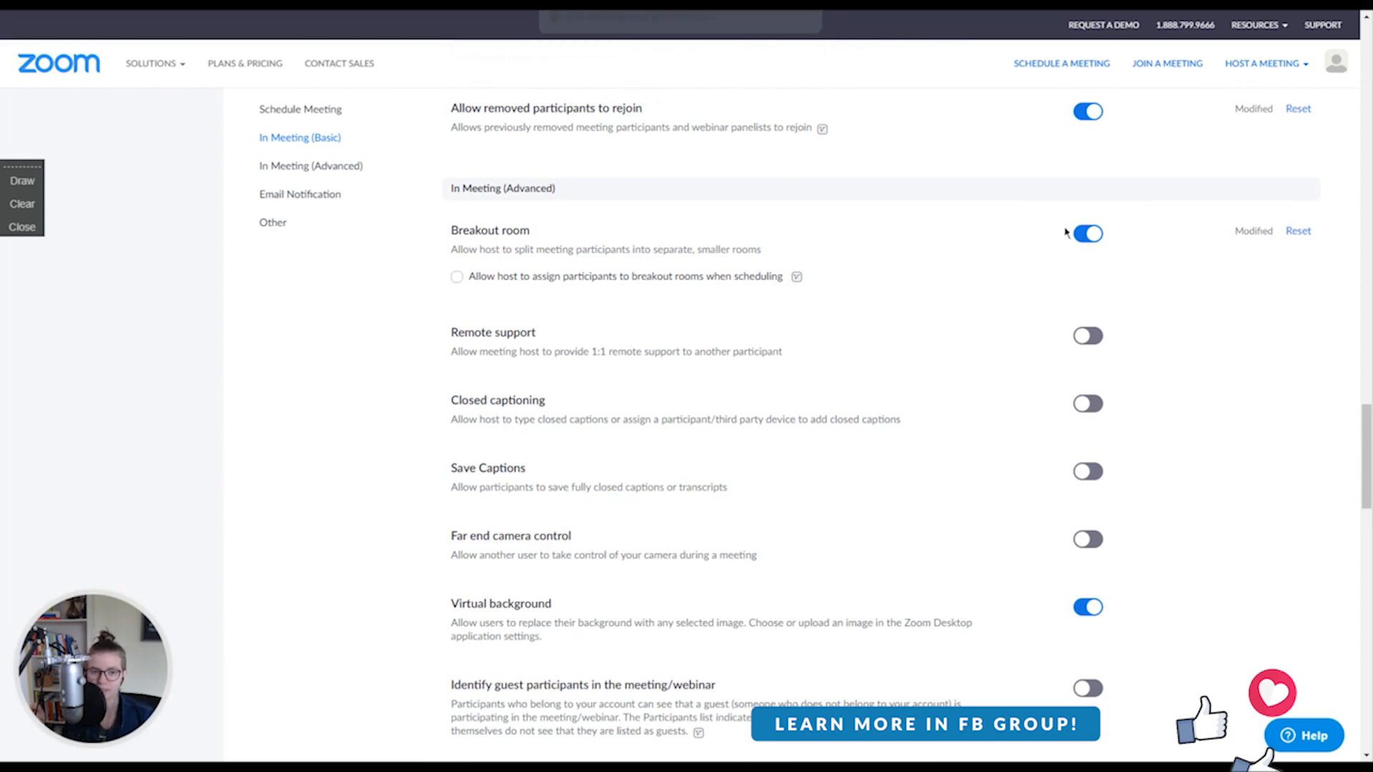
left_click(456, 276)
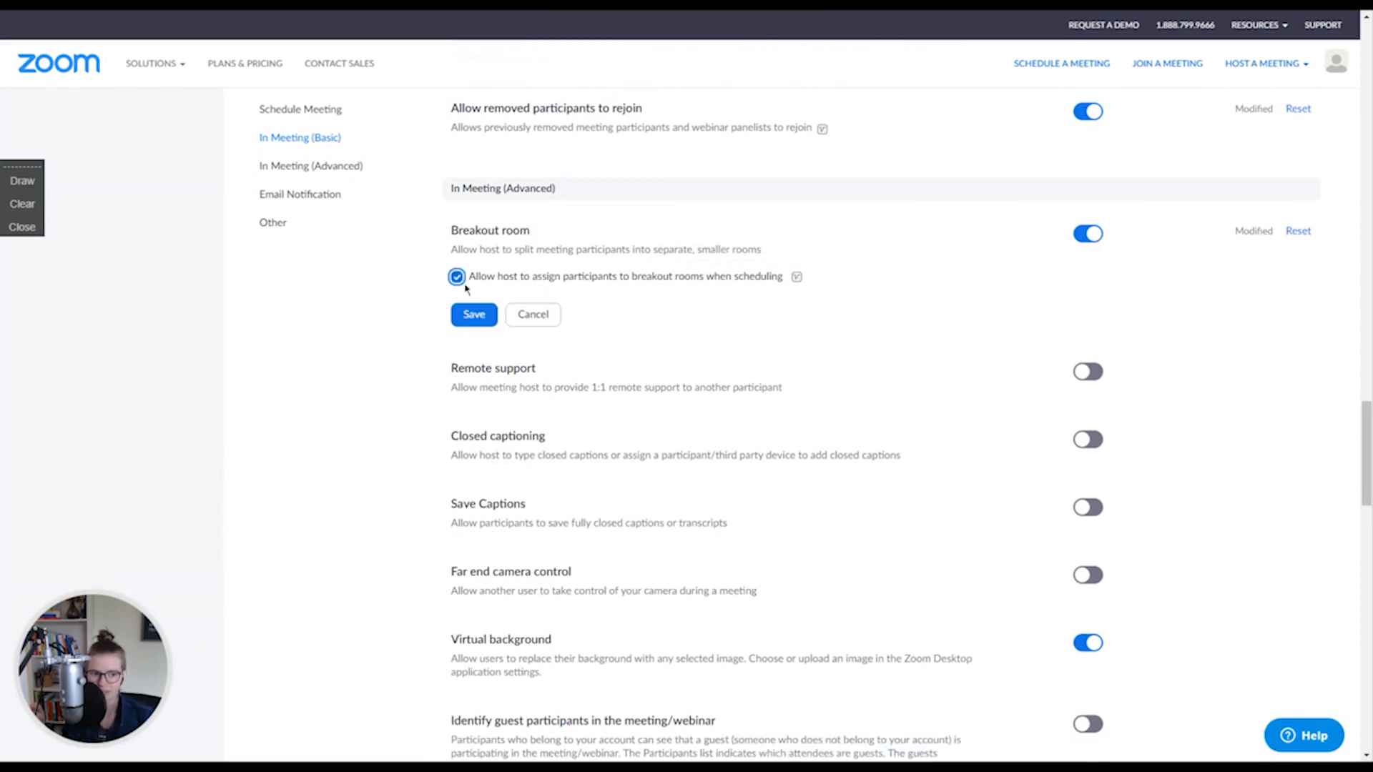
left_click(535, 321)
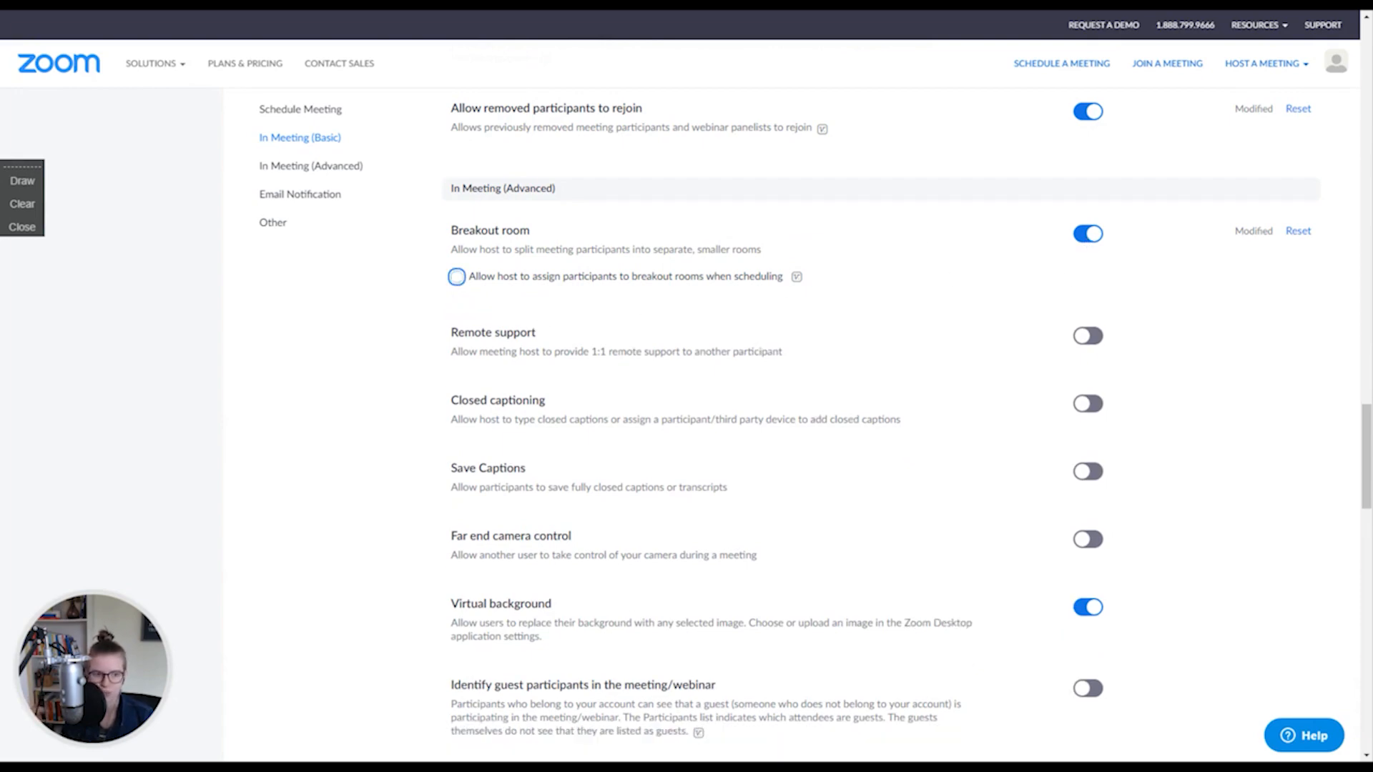
Turn off Breakout room, then try turning on Remote support and cancel that change.
left_click(1088, 234)
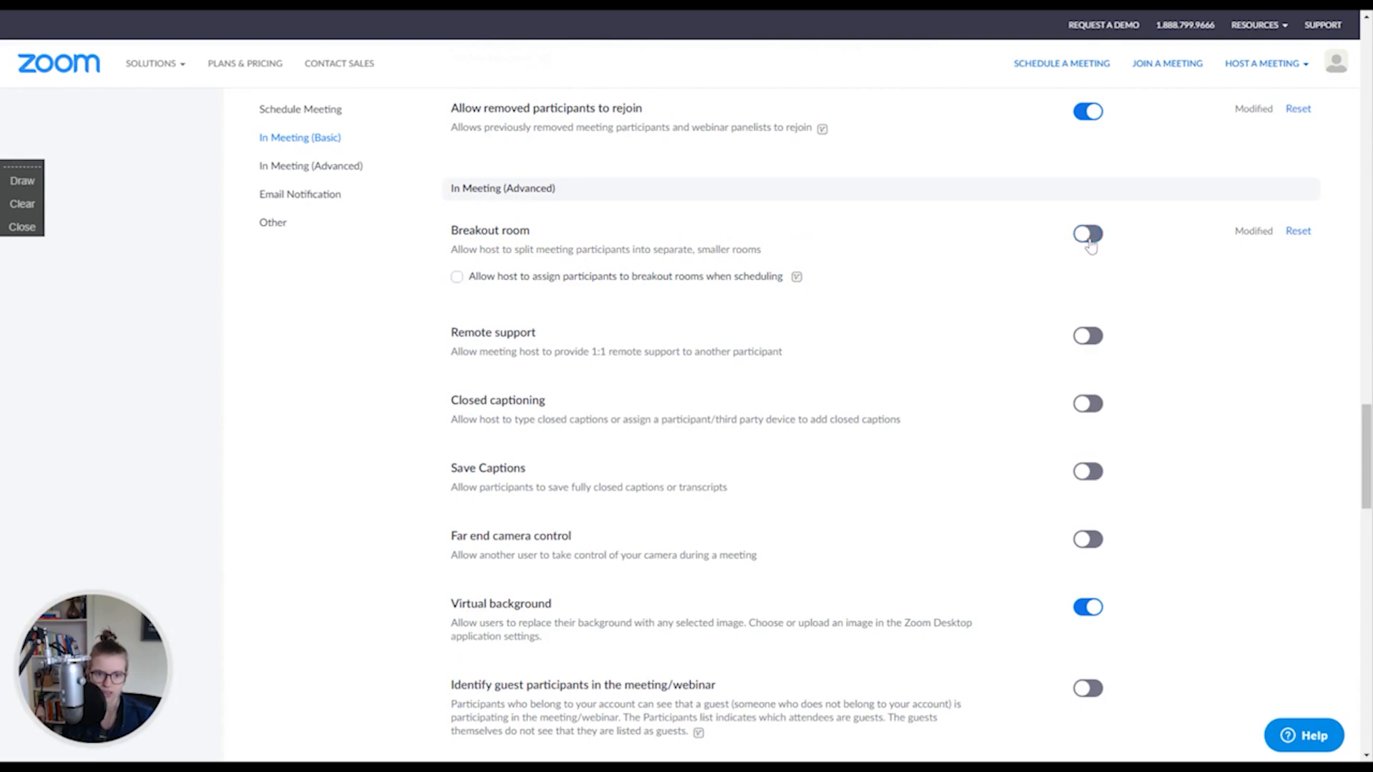
scroll(968, 135, "down", 3)
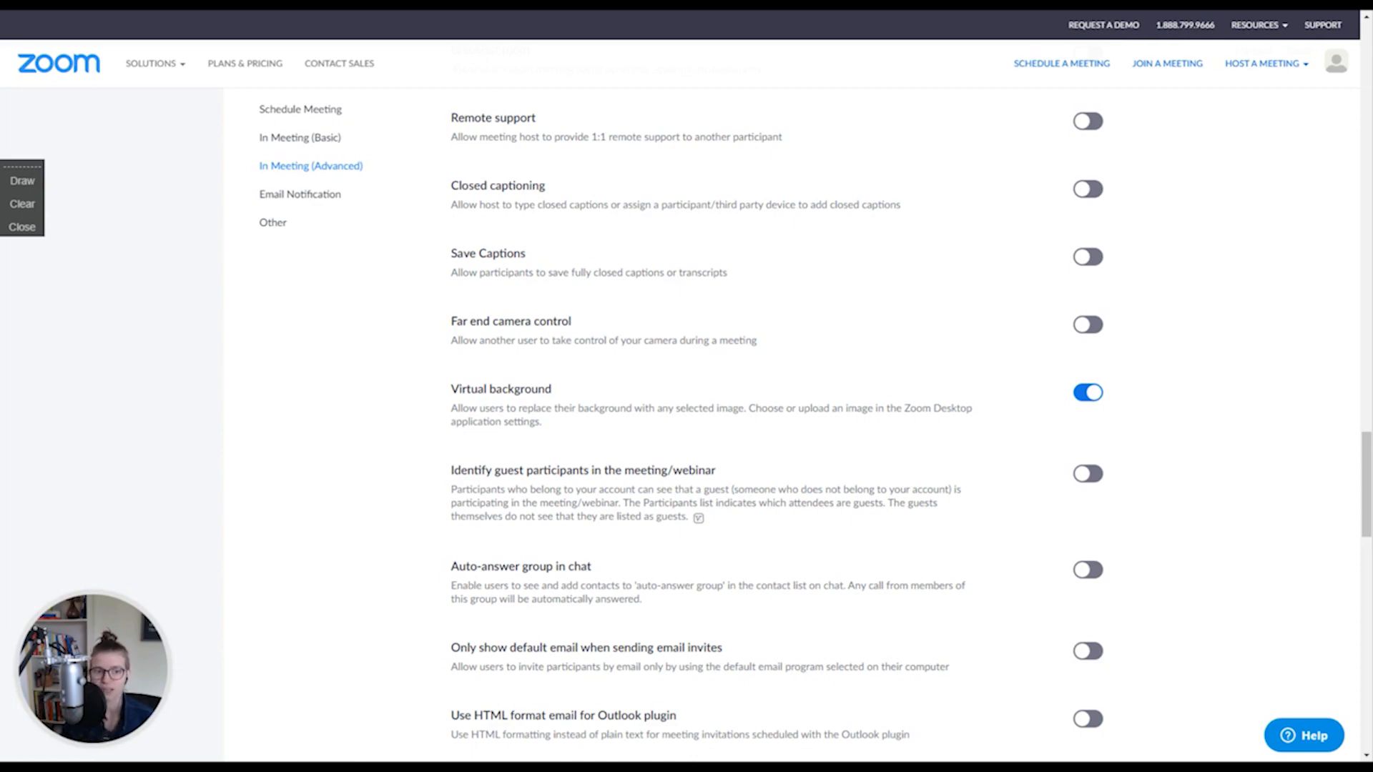
left_click(1090, 121)
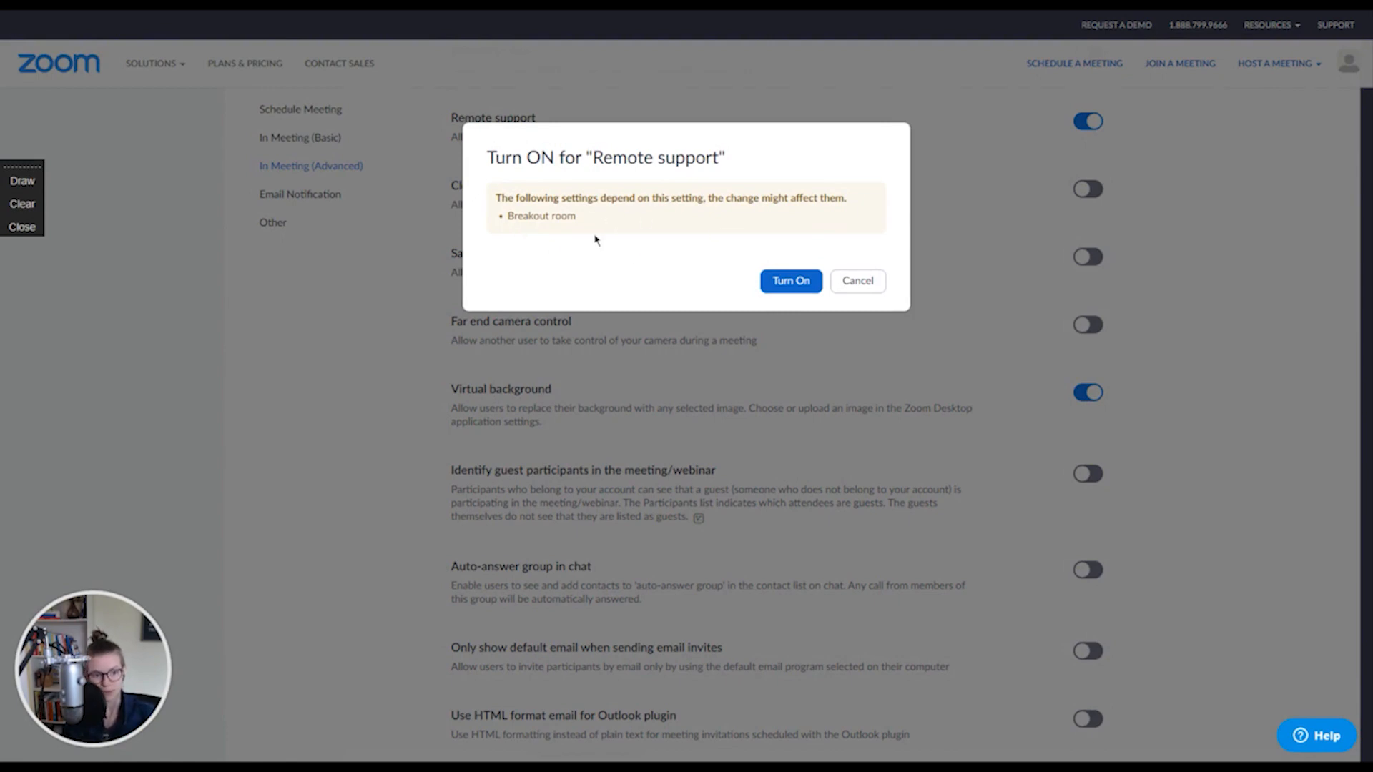
left_click(884, 289)
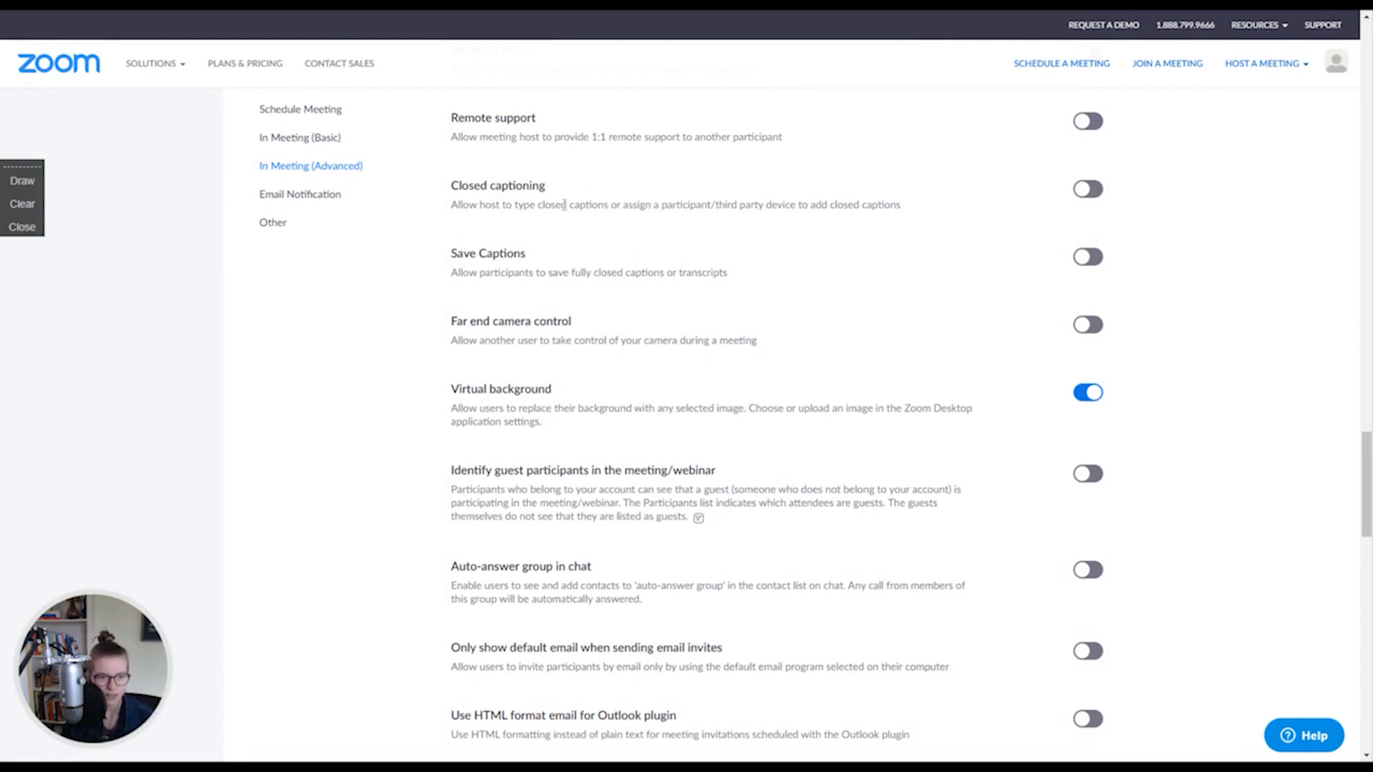
Review the Closed captioning description and turn off the Virtual background setting.
left_click_drag(568, 205, 890, 207)
left_click(897, 243)
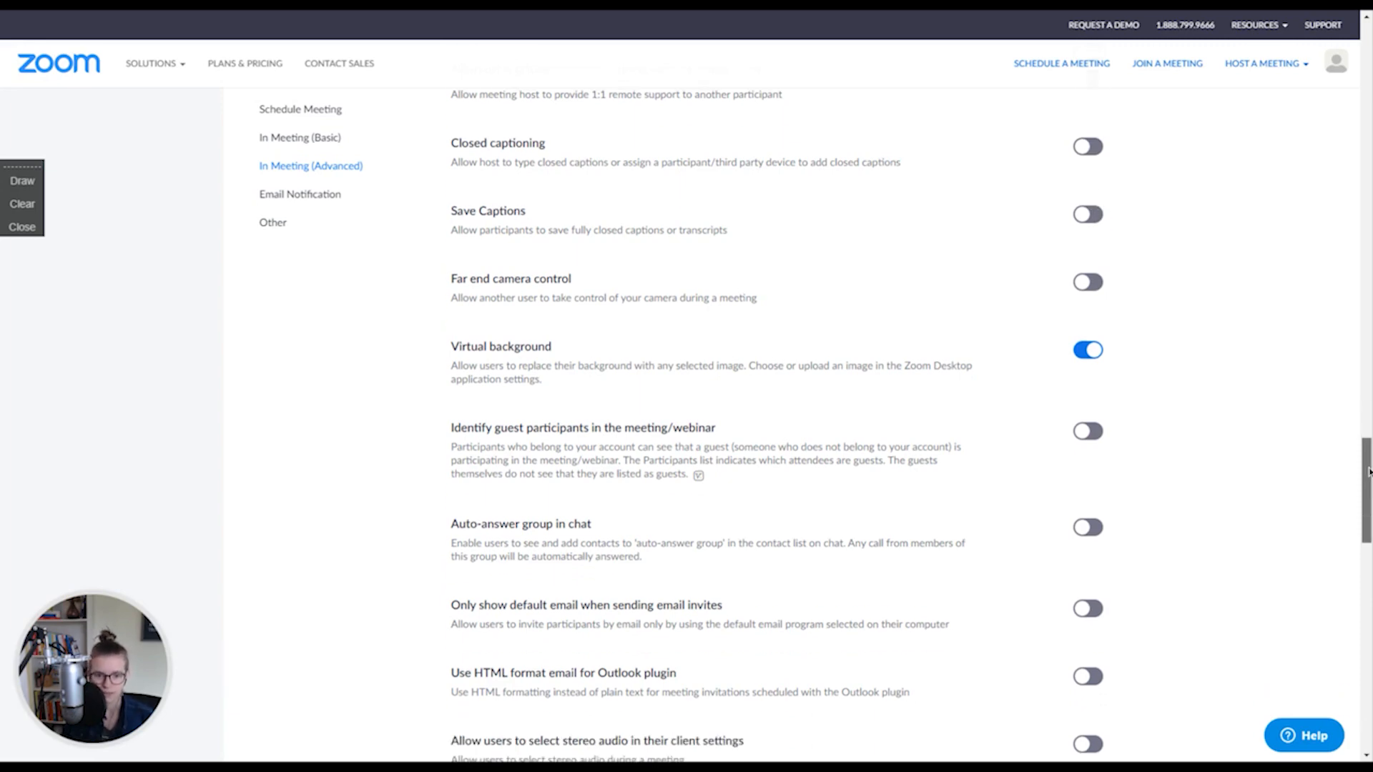
left_click_drag(1364, 463, 1369, 495)
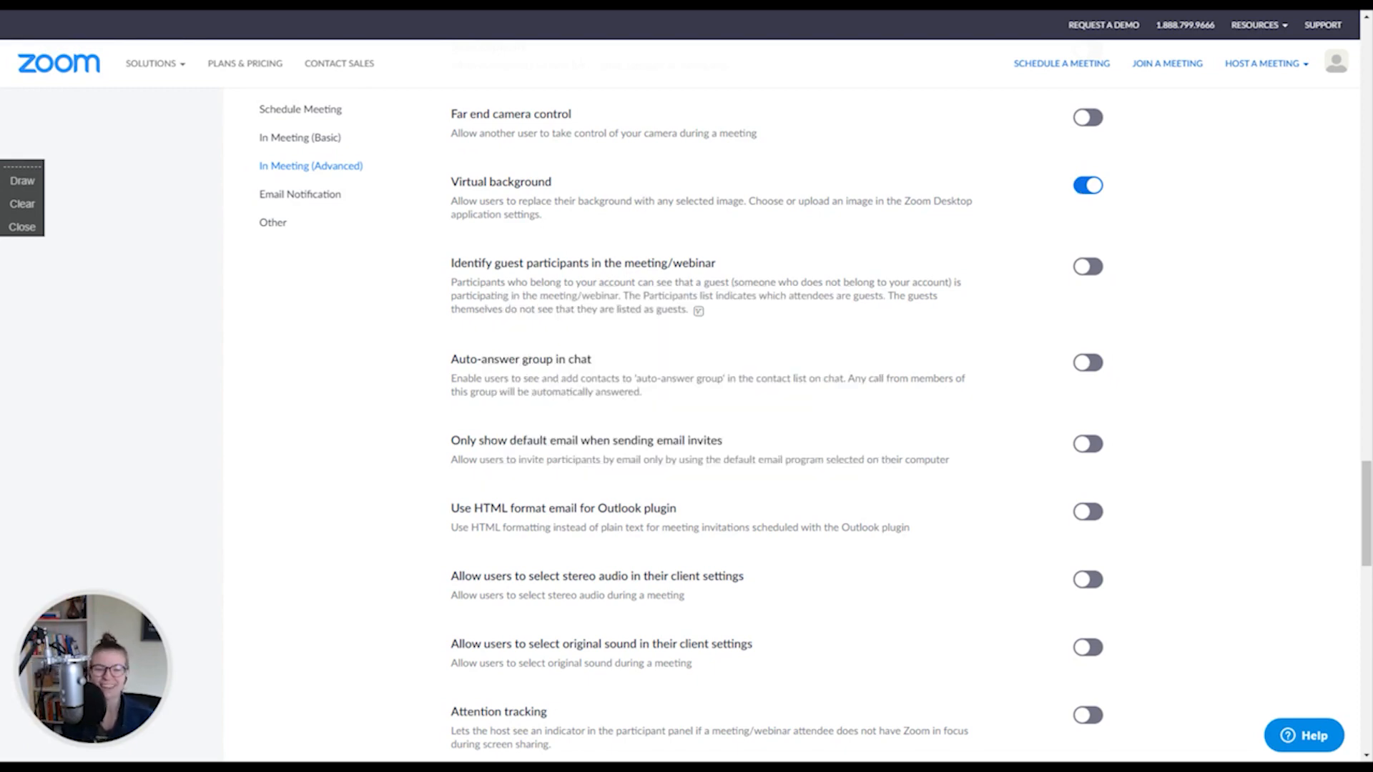
left_click(1085, 186)
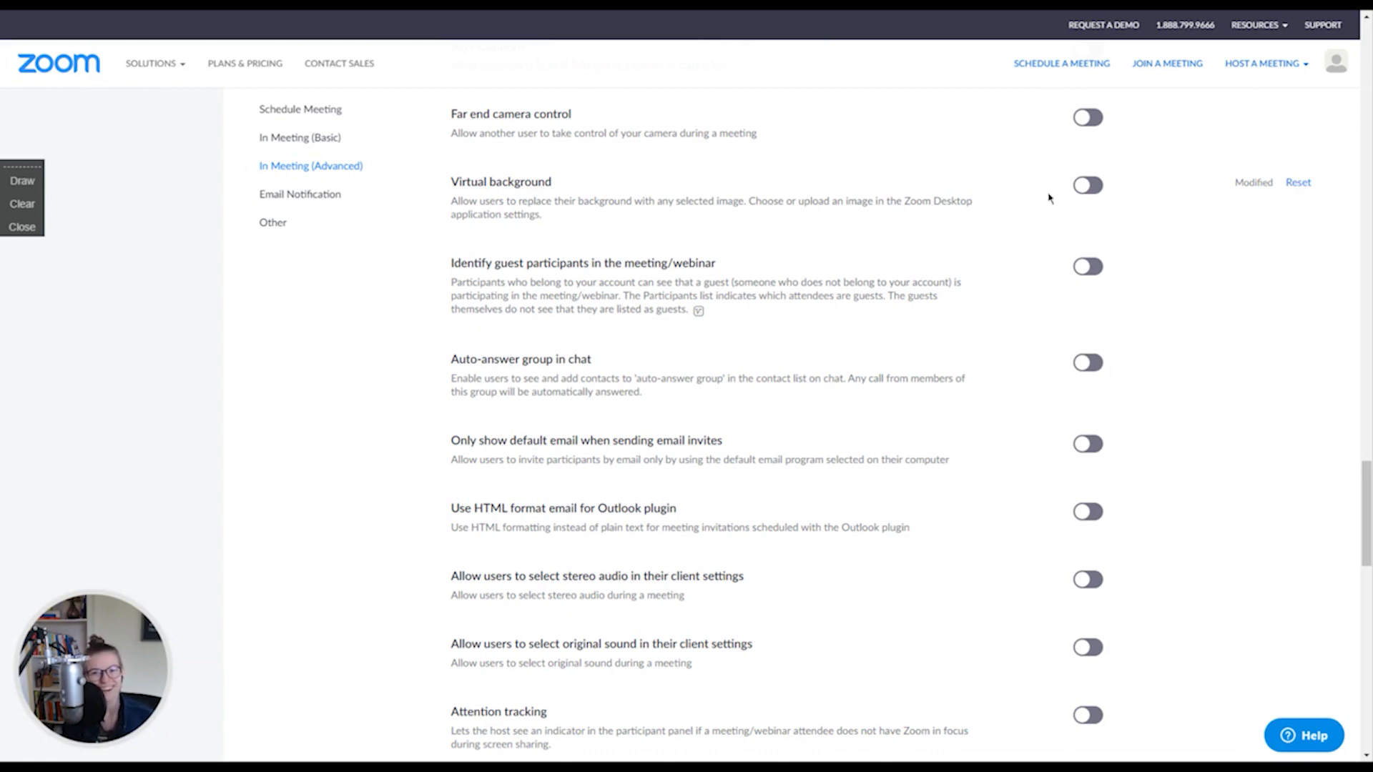
left_click(1098, 188)
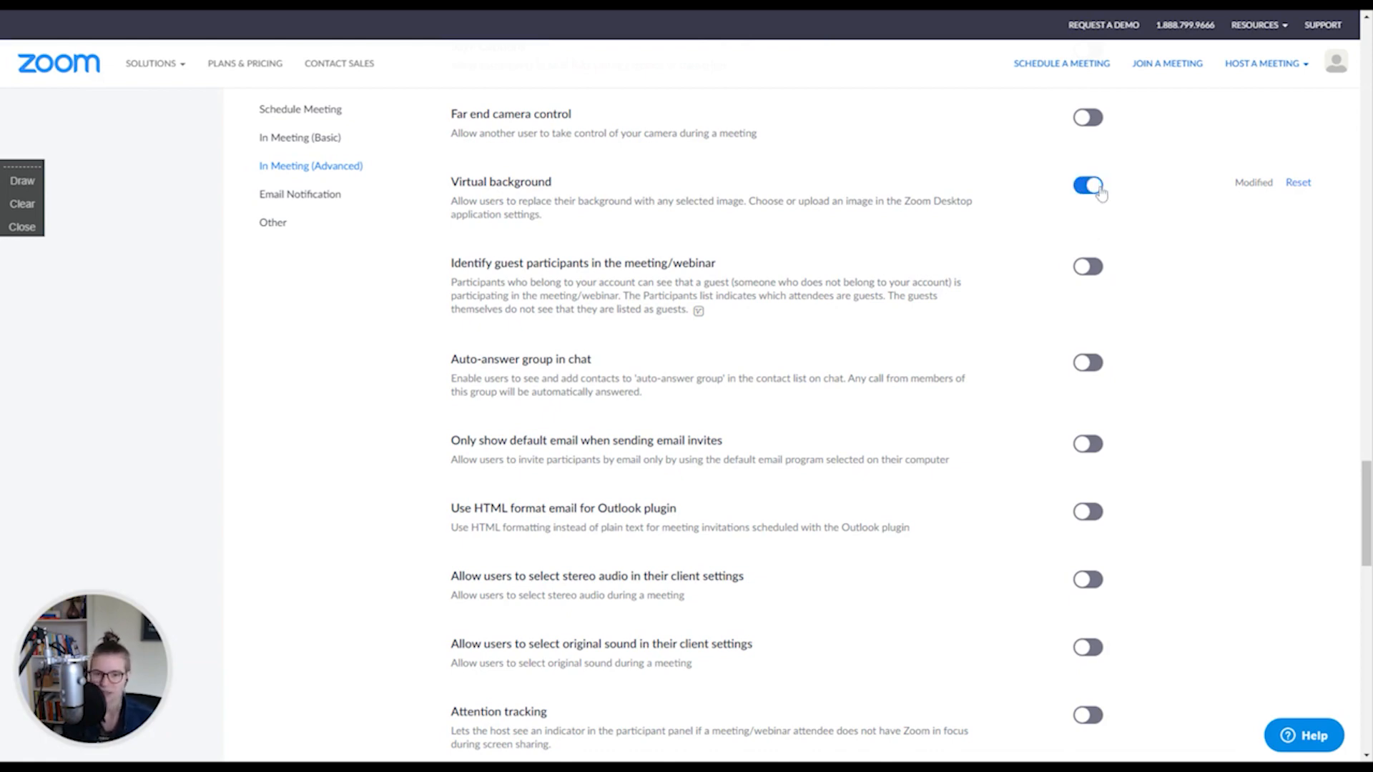
left_click(1100, 189)
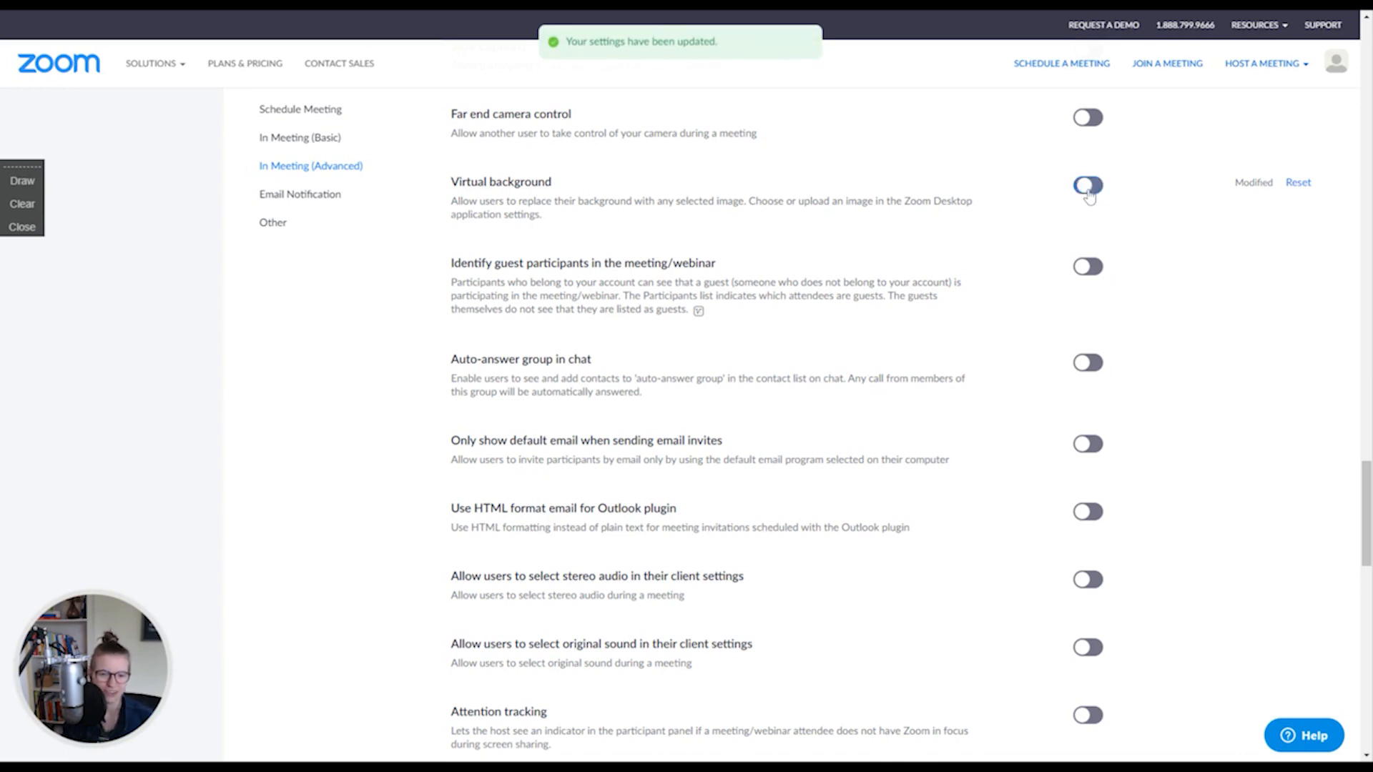
Review the Identify guest participants setting and the description of Only show default email when sending email invites.
left_click_drag(1367, 509, 1366, 530)
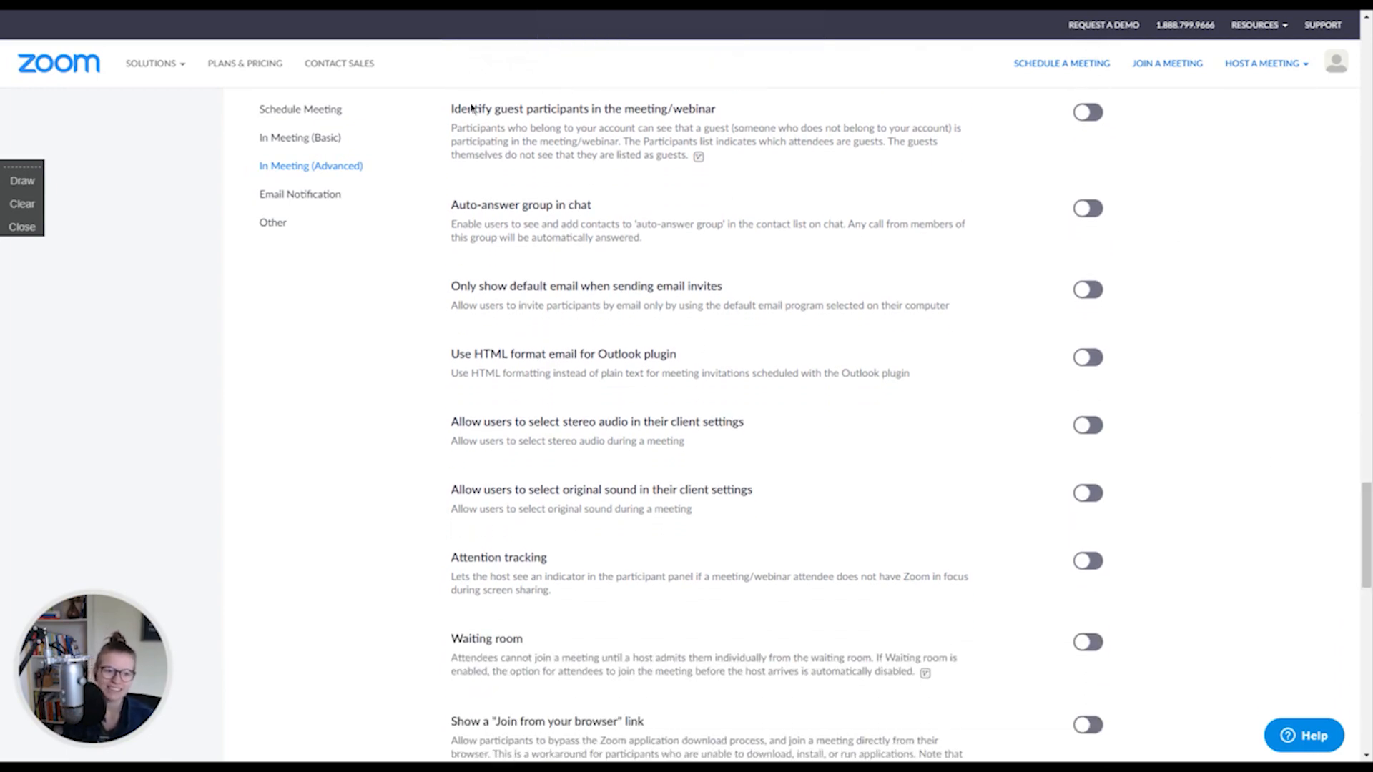
left_click_drag(468, 109, 711, 109)
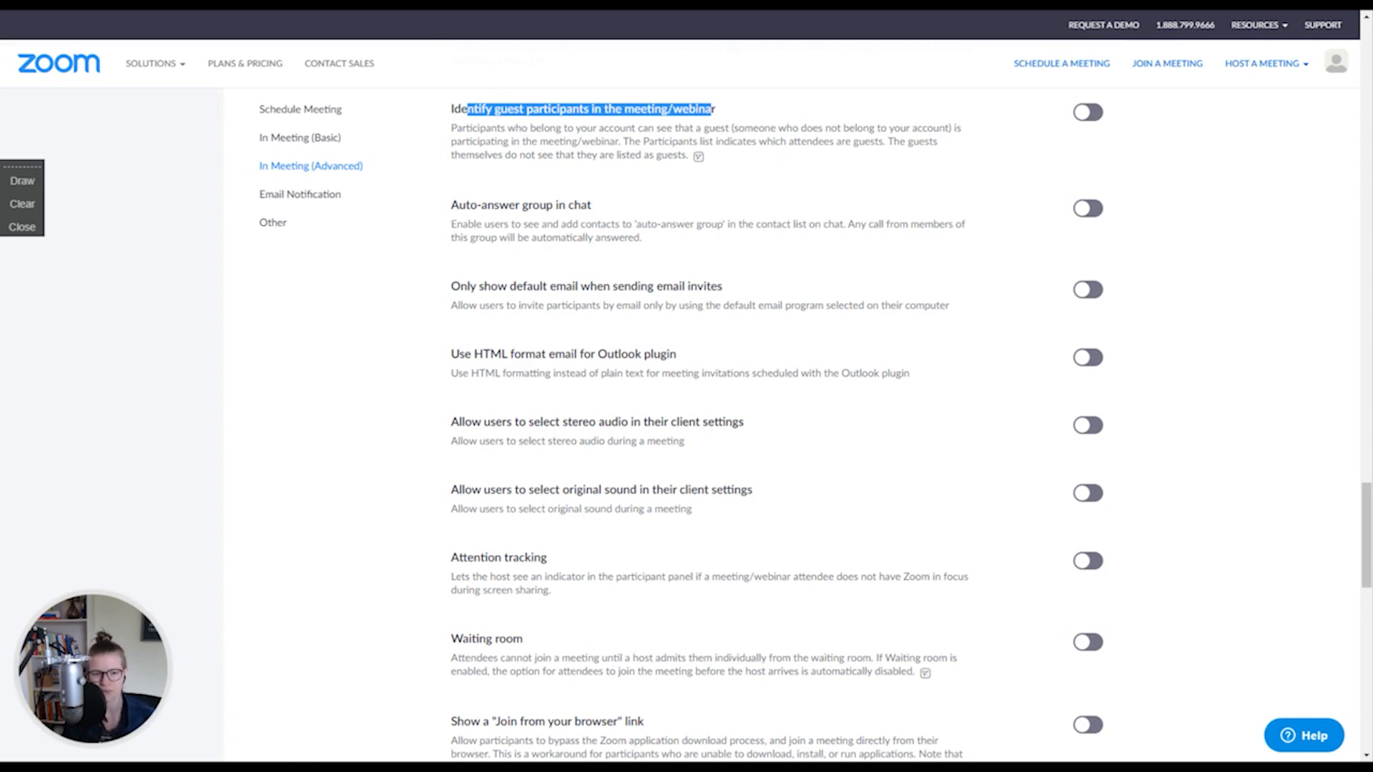
left_click_drag(1363, 520, 1363, 536)
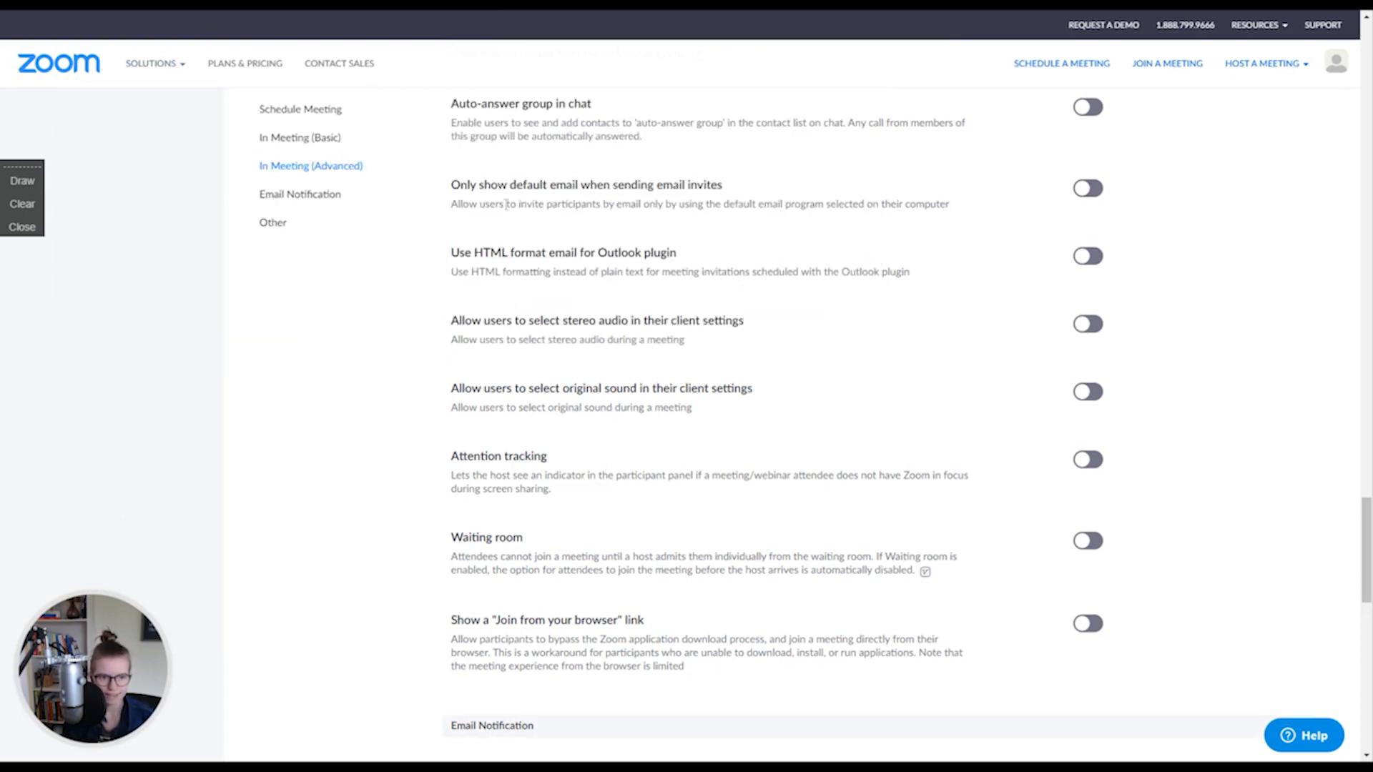
left_click_drag(491, 204, 959, 209)
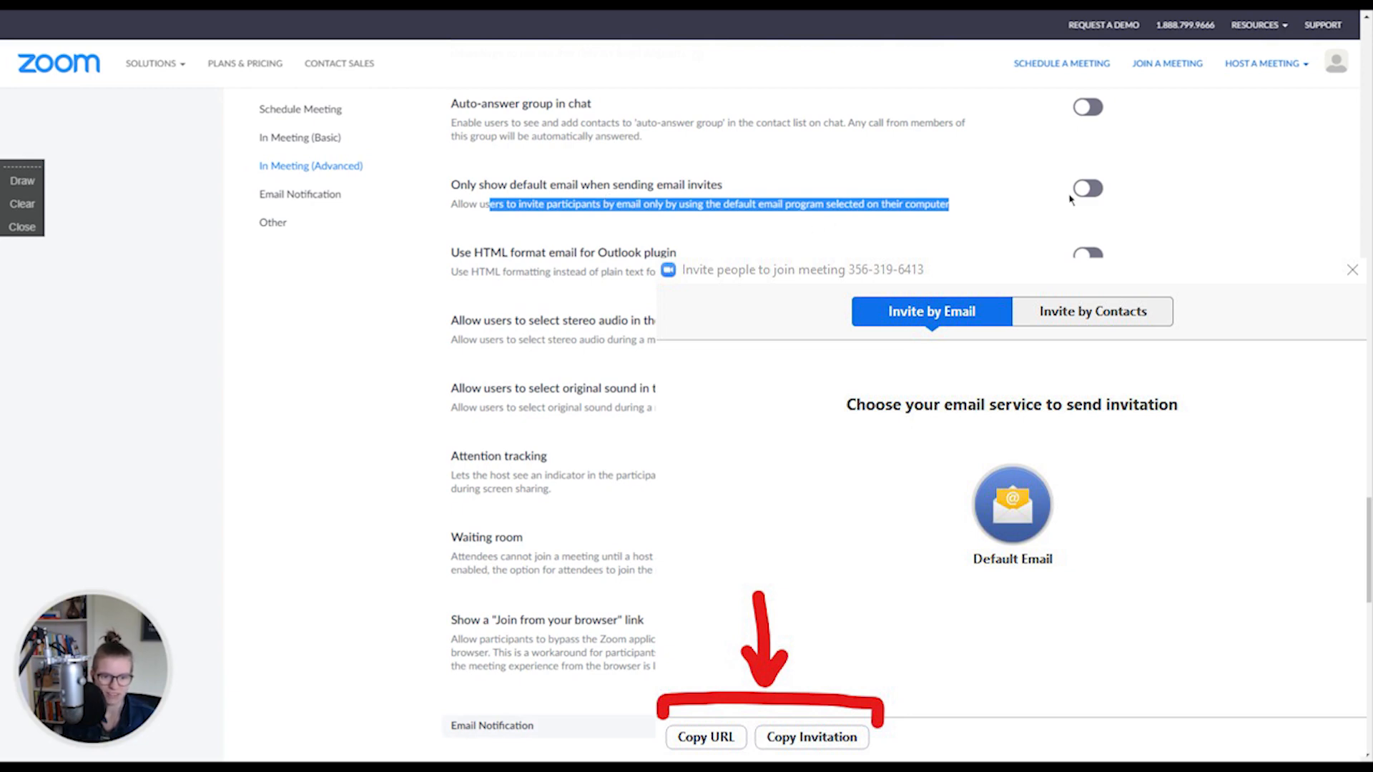
left_click(1017, 197)
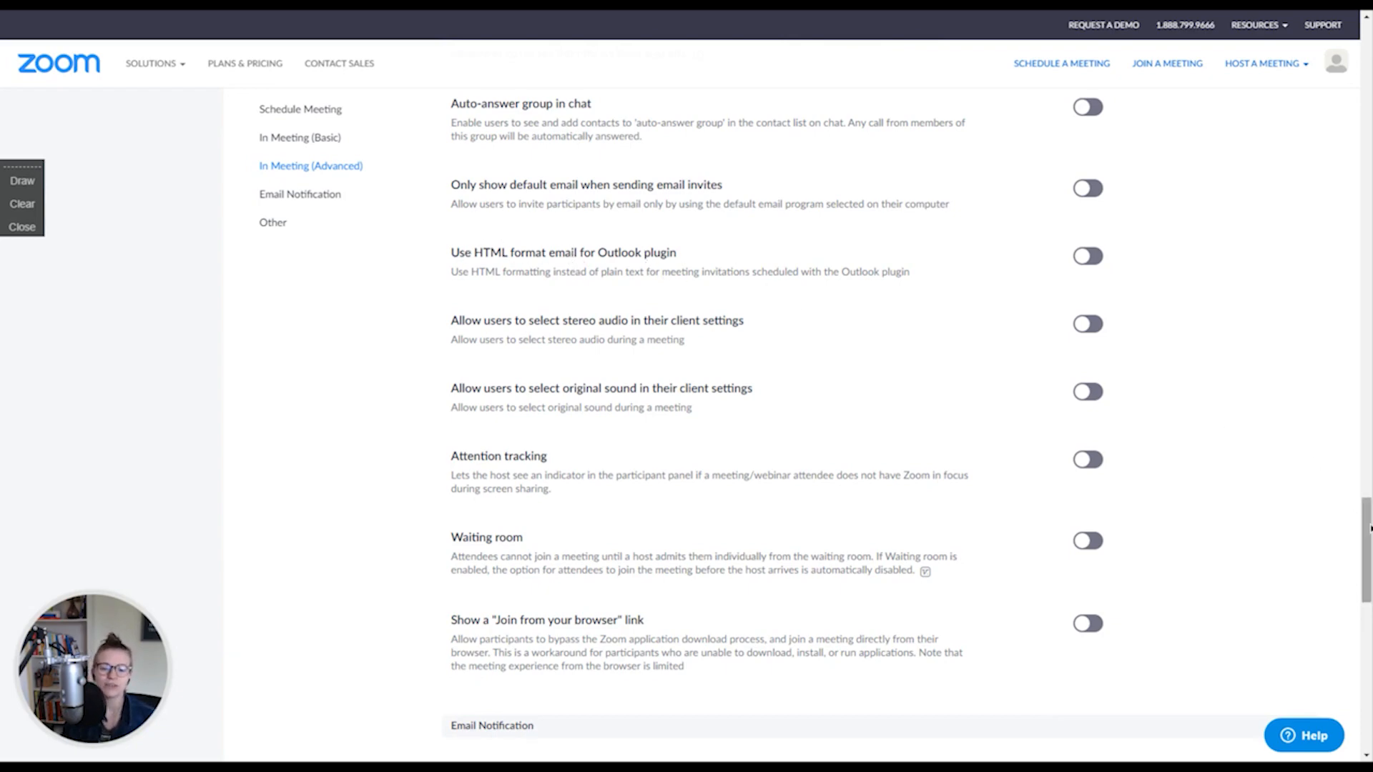
Review the stereo audio setting and turn on Allow users to select original sound in their client settings.
left_click_drag(1367, 524, 1367, 539)
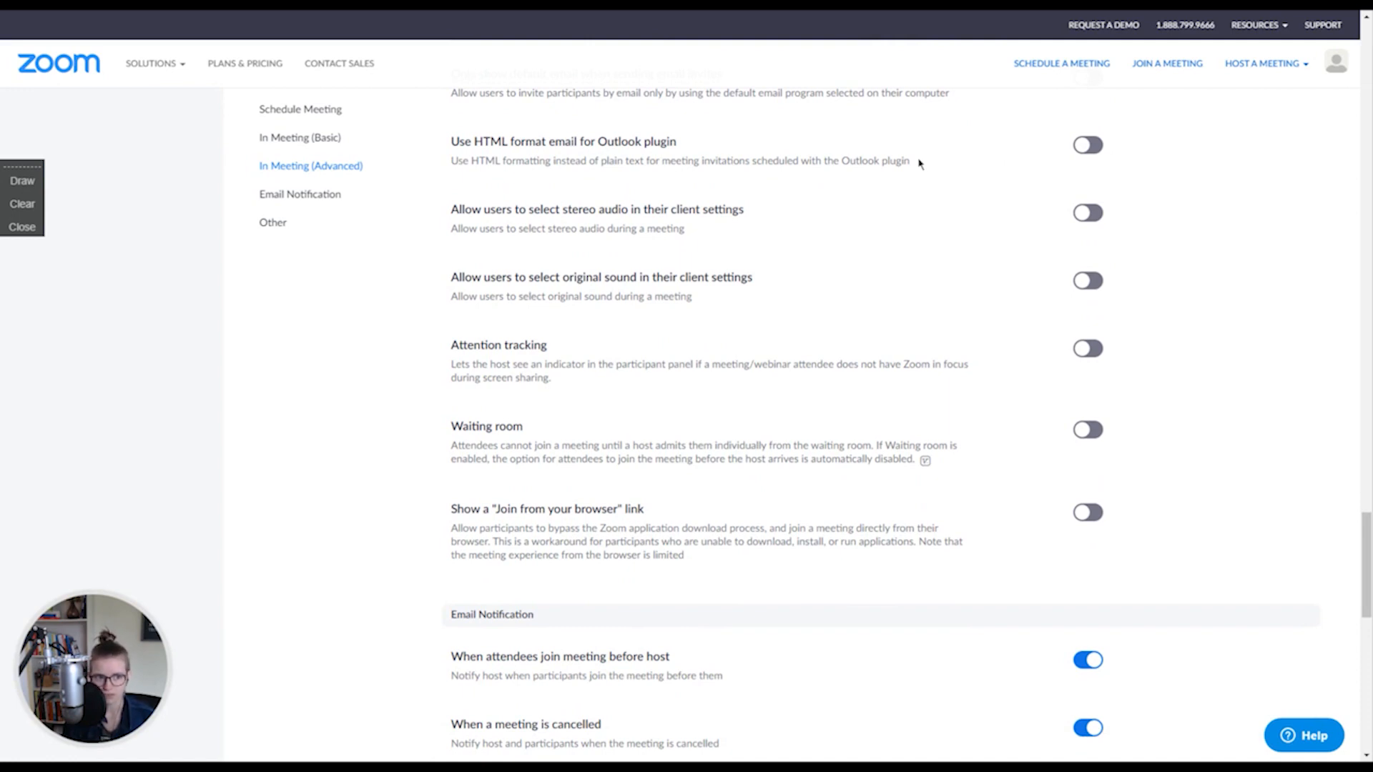
left_click_drag(466, 211, 764, 227)
left_click(769, 231)
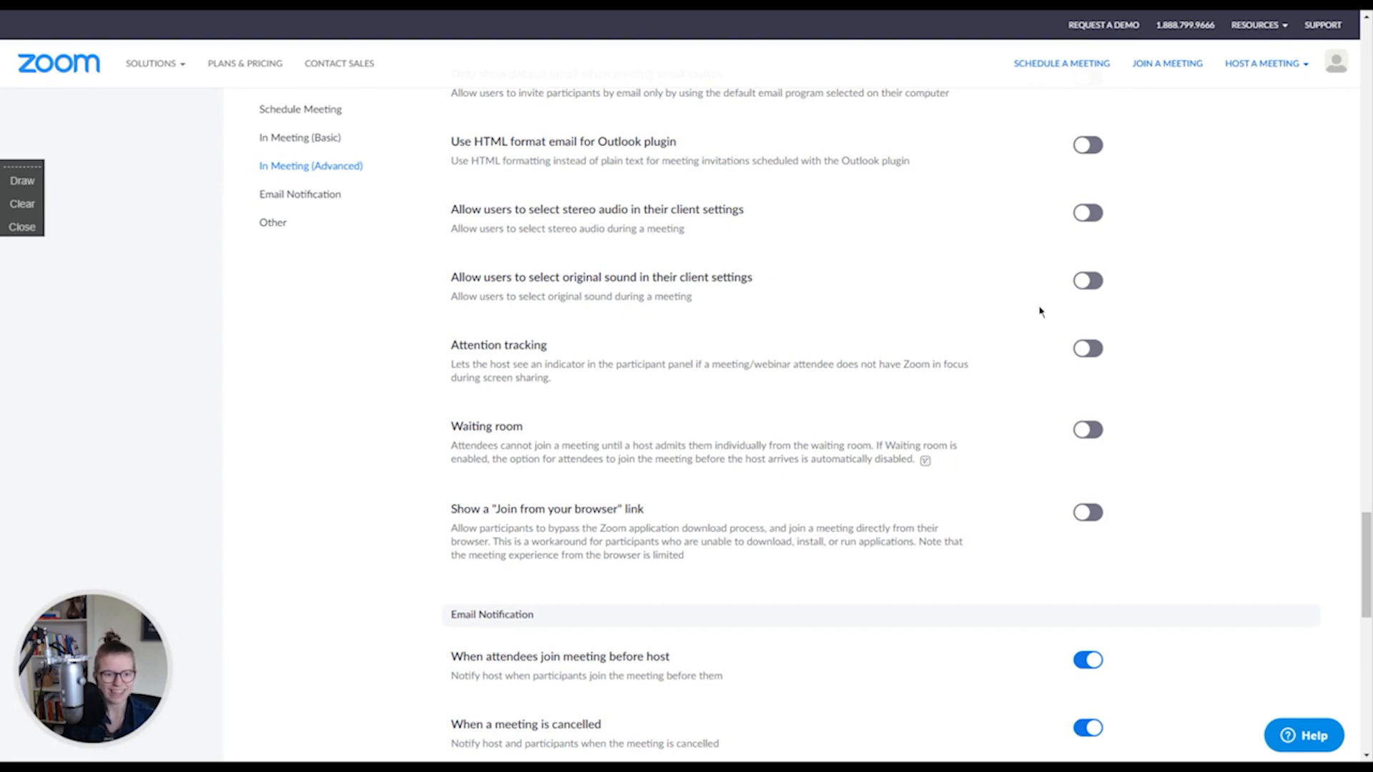
left_click(1088, 281)
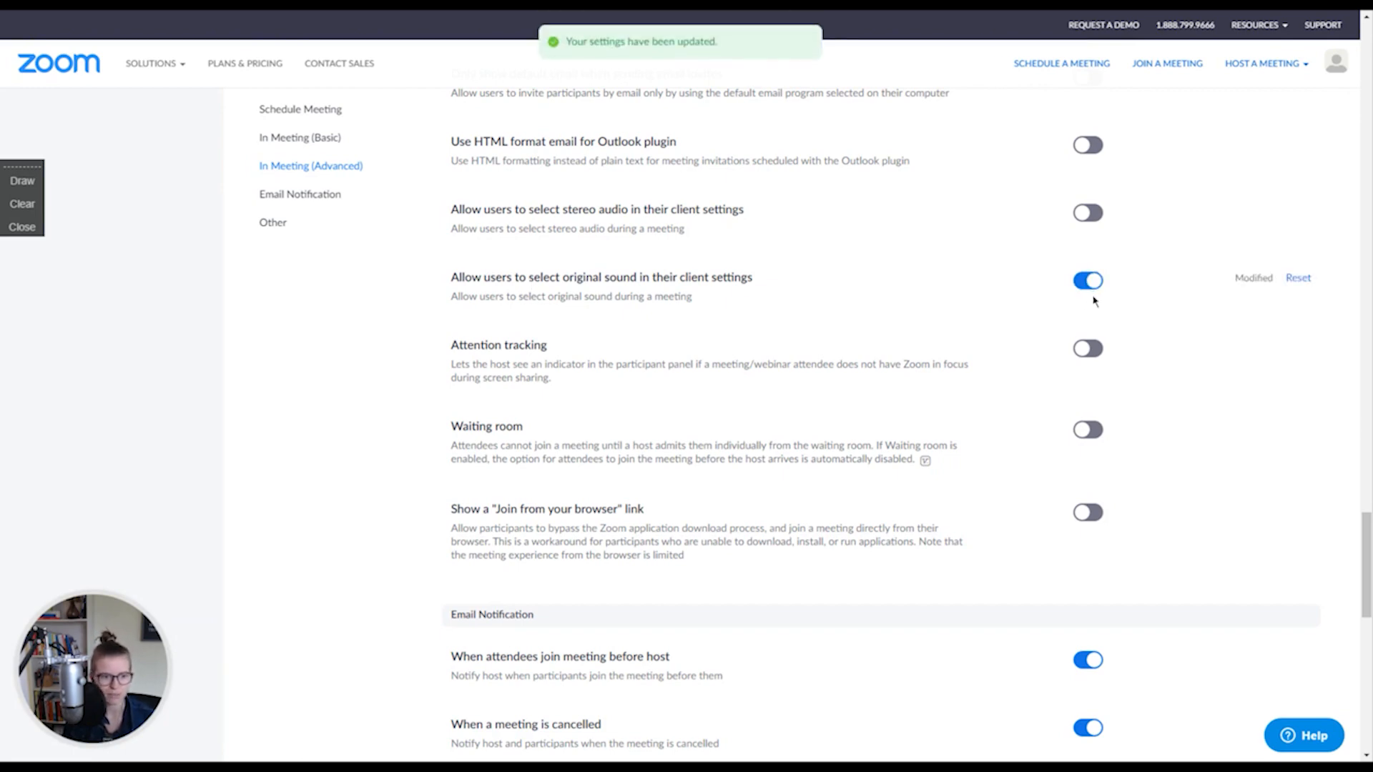
left_click_drag(514, 278, 758, 289)
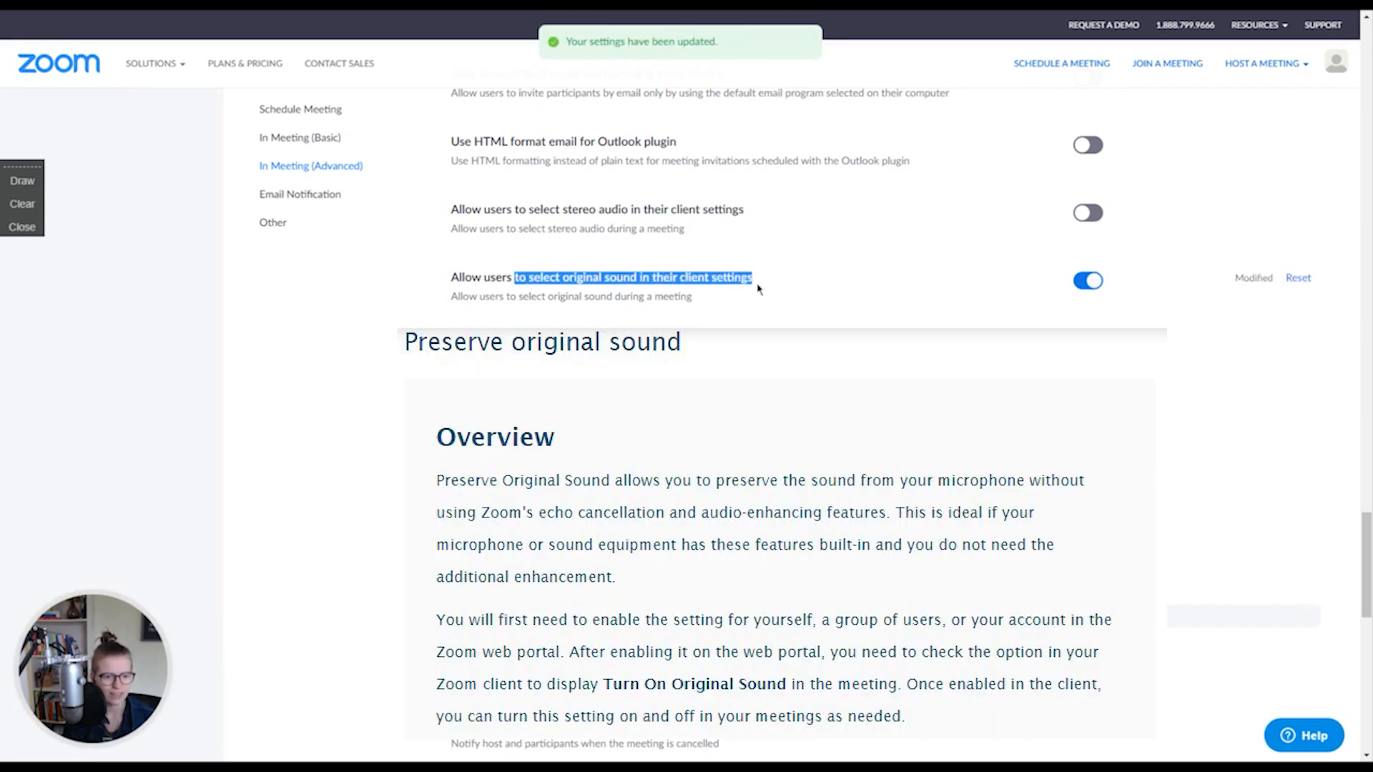
left_click(760, 283)
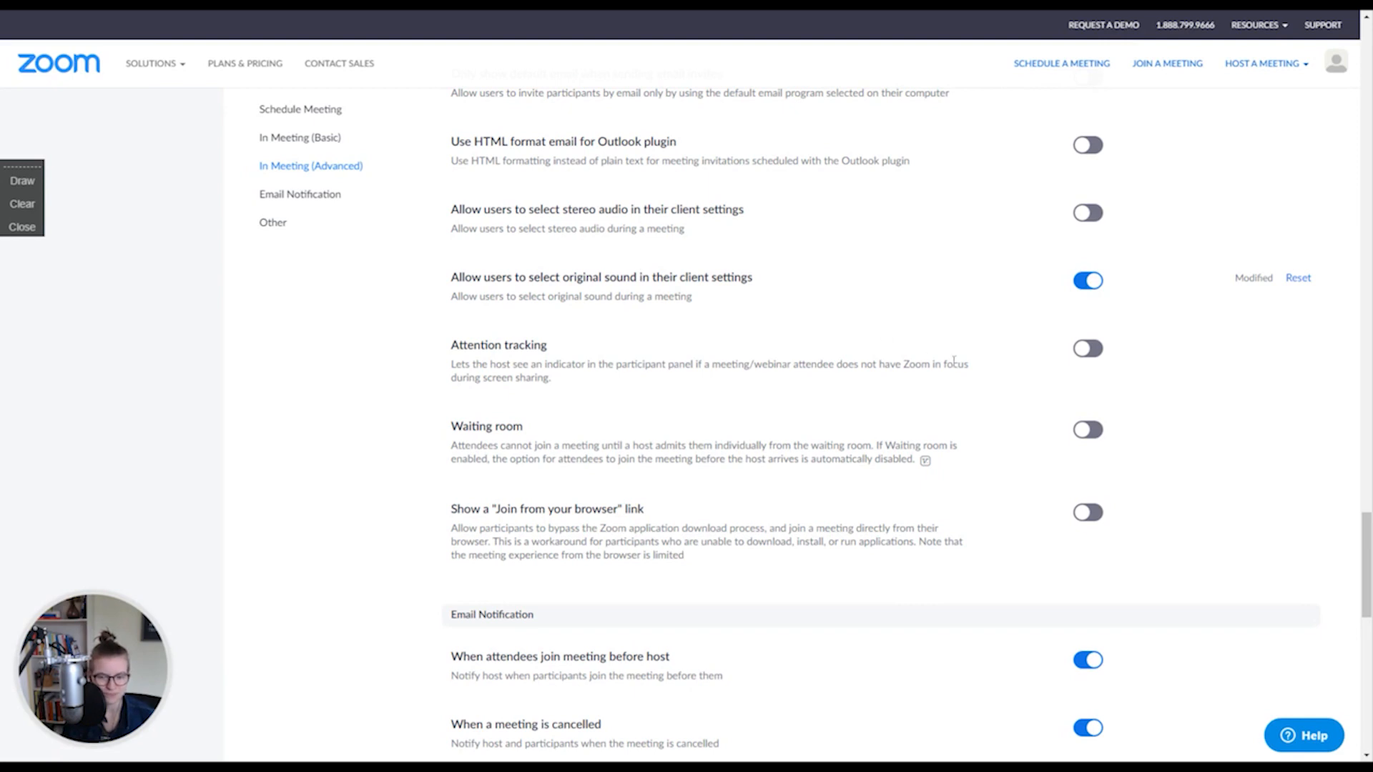
Review the Attention tracking description and switch the original sound setting back off.
scroll(1365, 547, "down", 1)
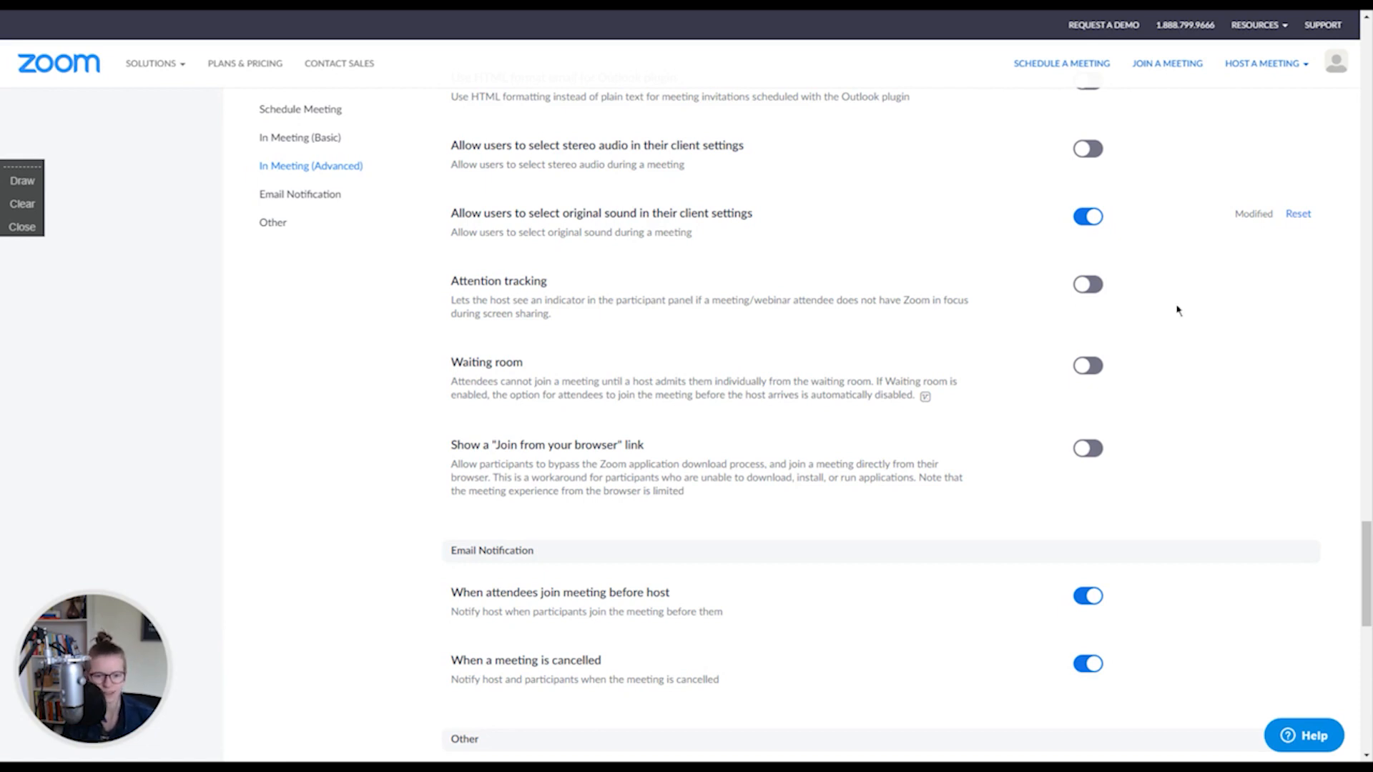
scroll(1367, 558, "down", 2)
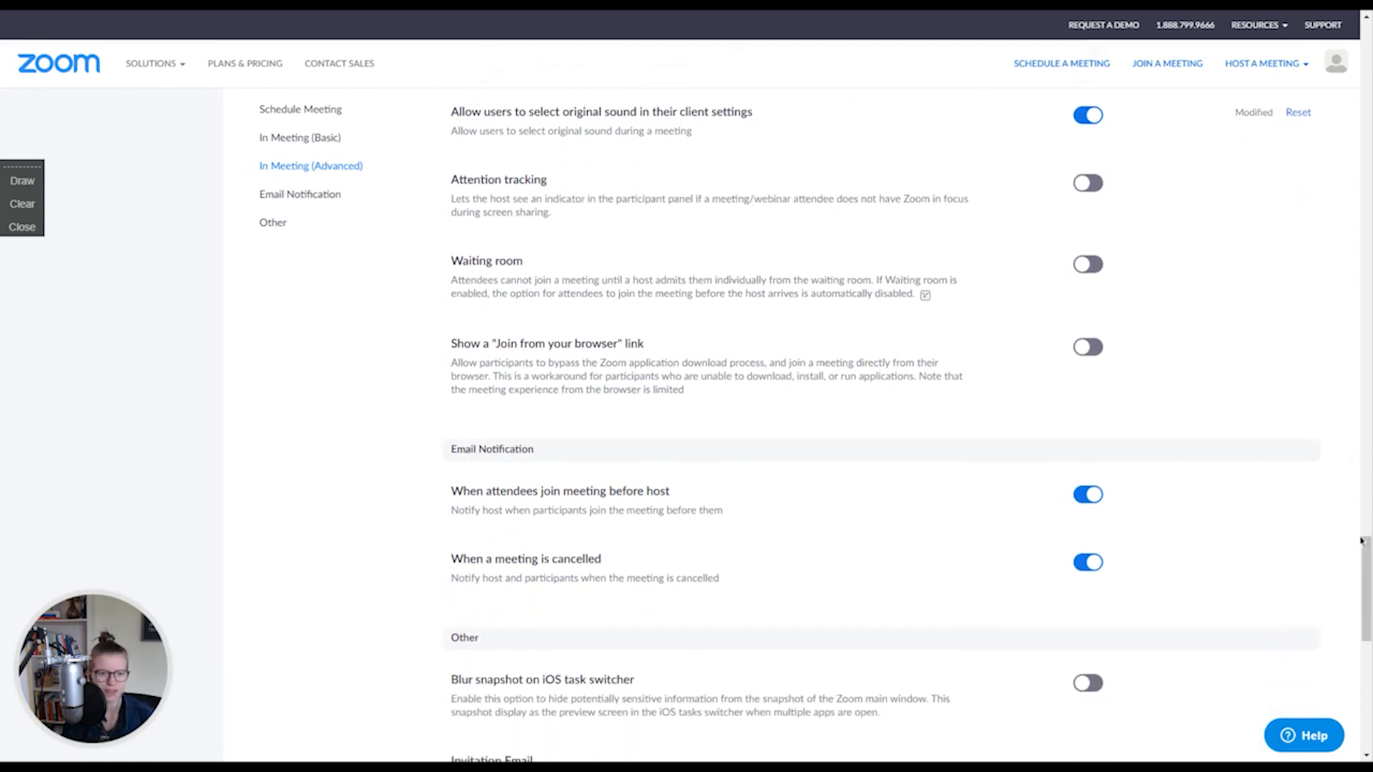
left_click_drag(565, 216, 461, 200)
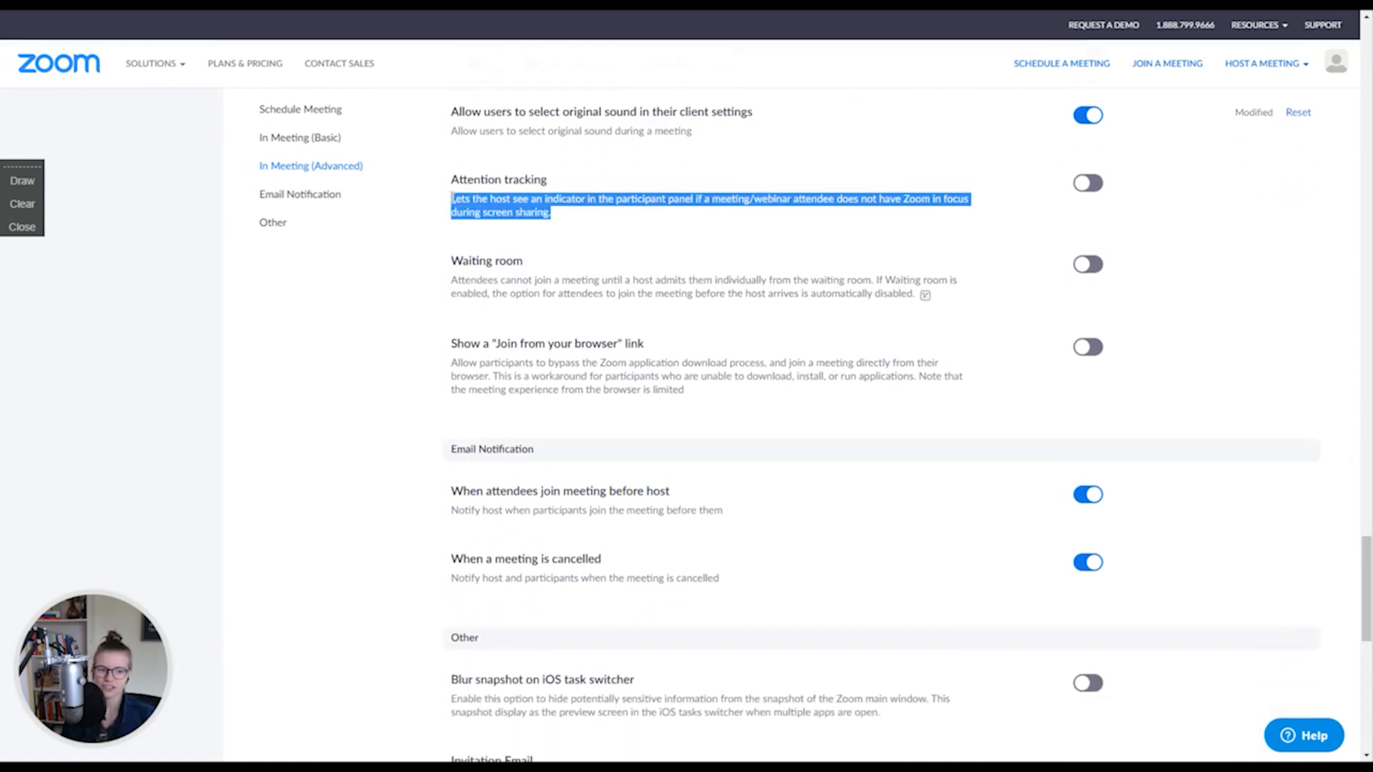
left_click(619, 224)
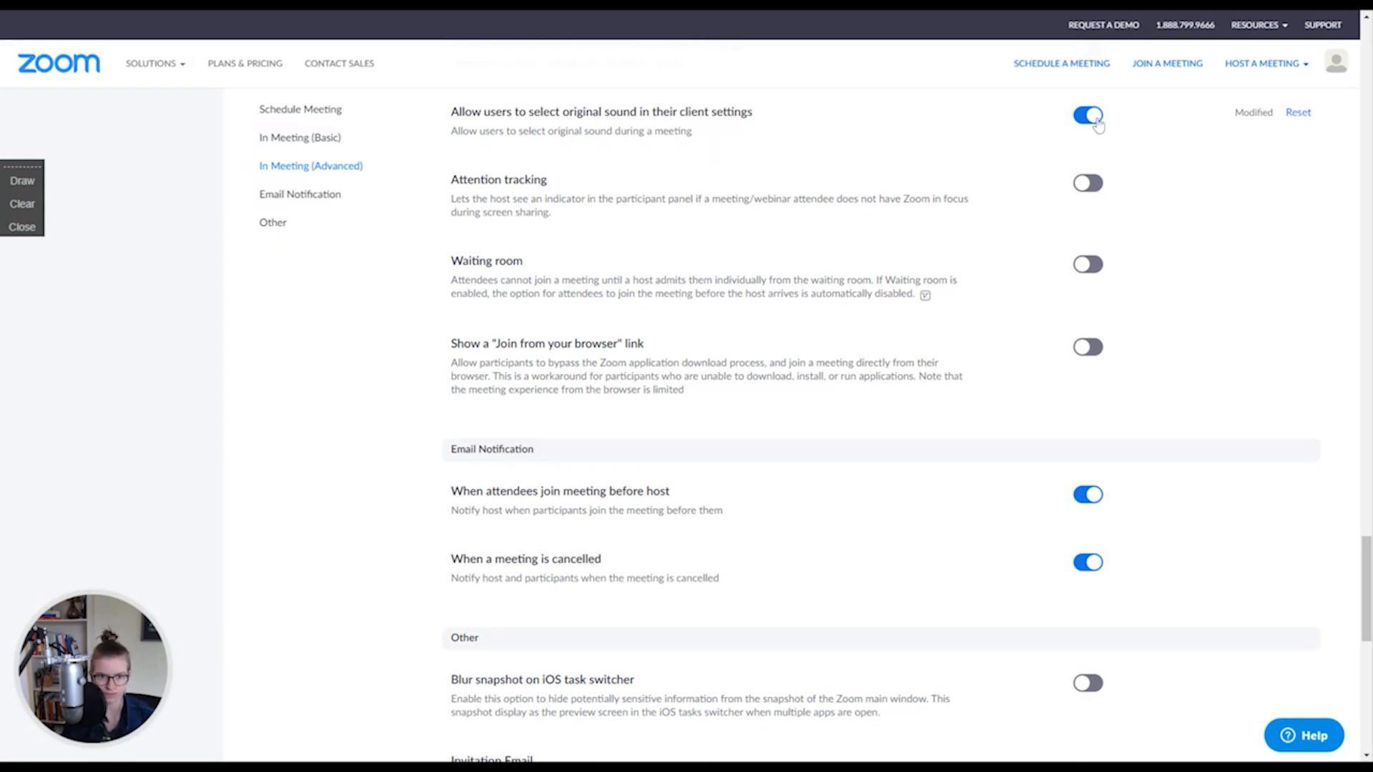
left_click(1092, 116)
Turn on Waiting room and Show a "Join from your browser" link, reviewing the link setting's workaround note.
scroll(1365, 584, "down", 2)
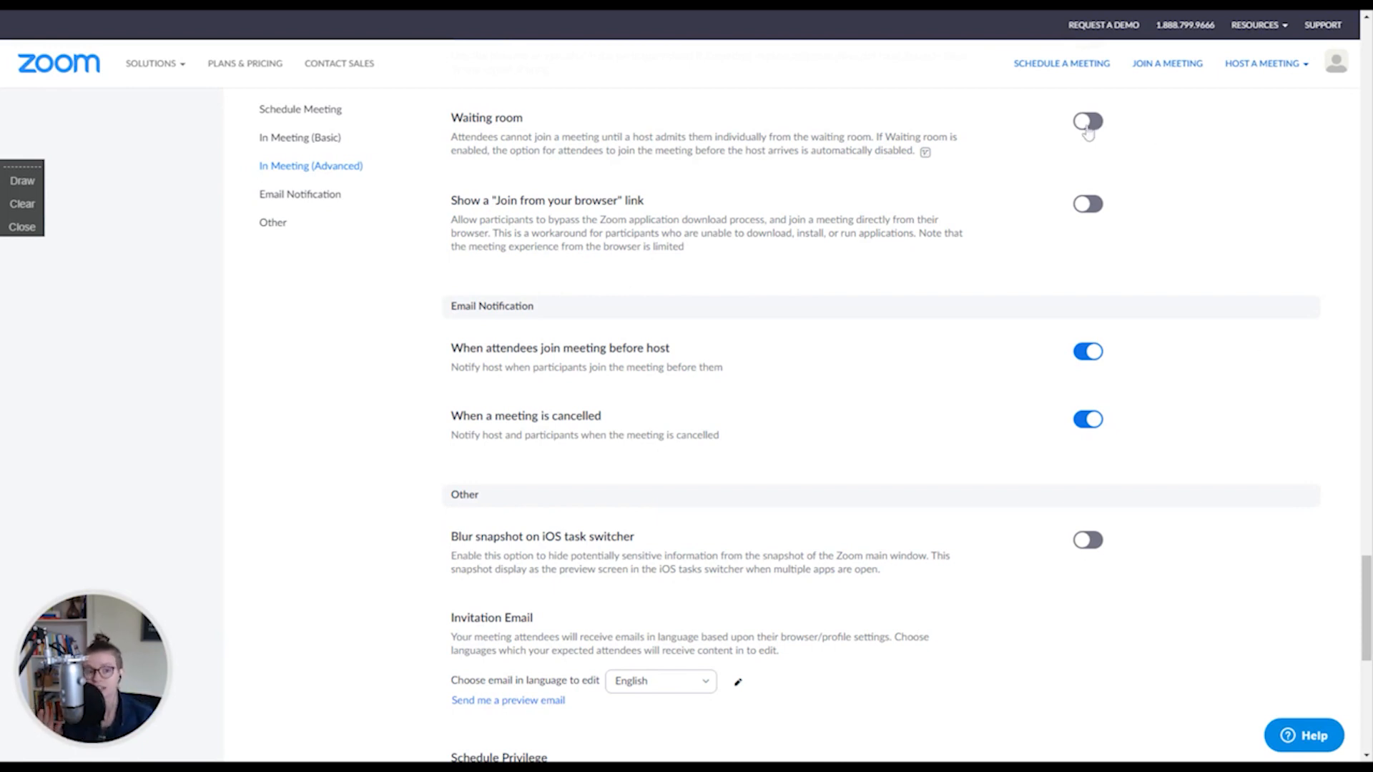
left_click(1088, 129)
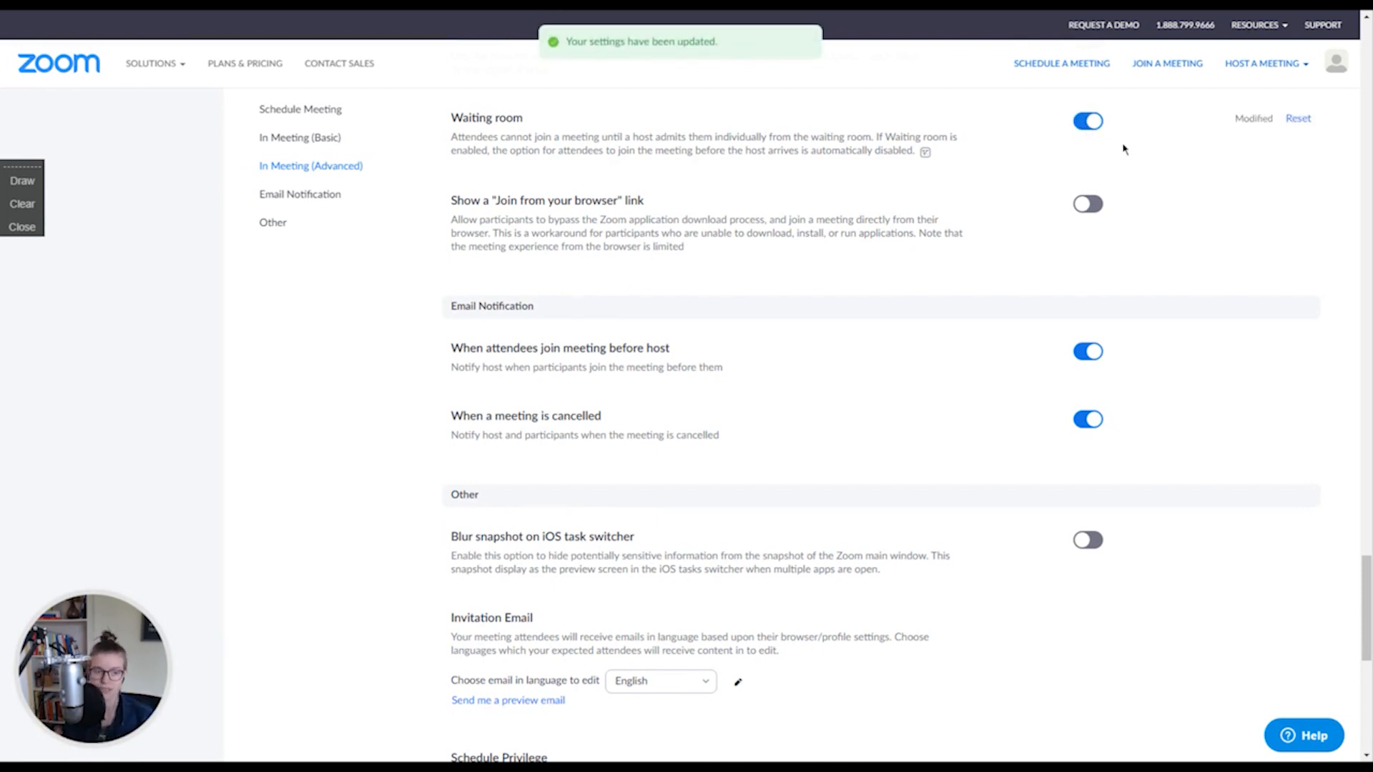
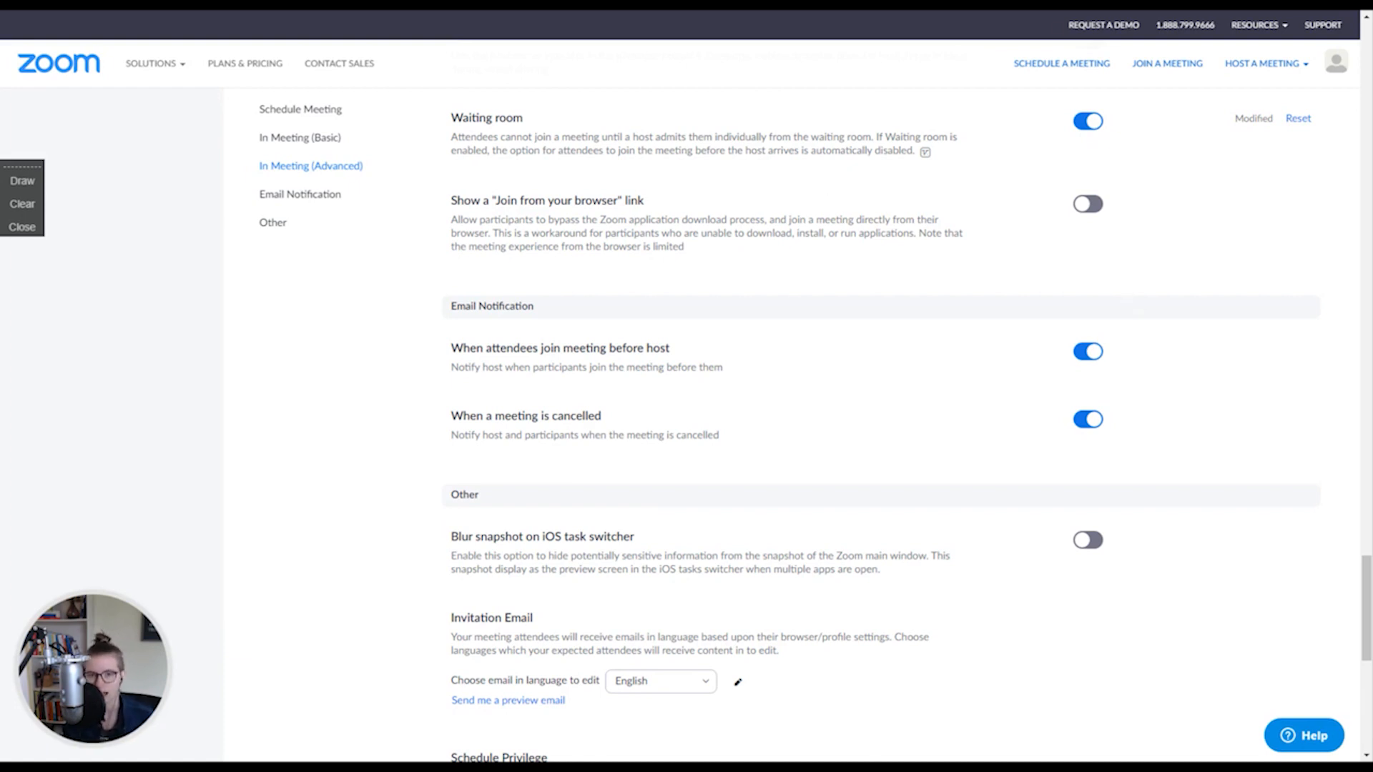
left_click(1087, 205)
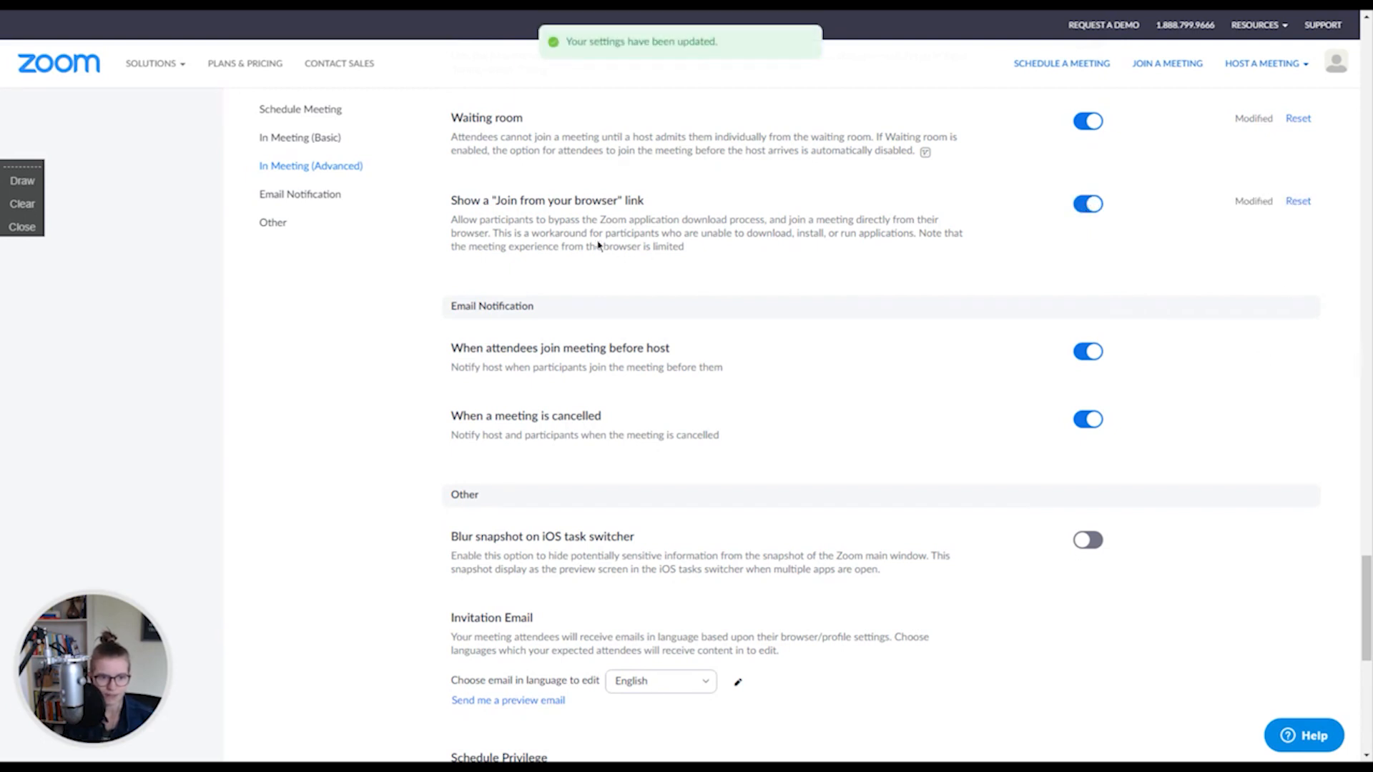
left_click_drag(488, 234, 917, 236)
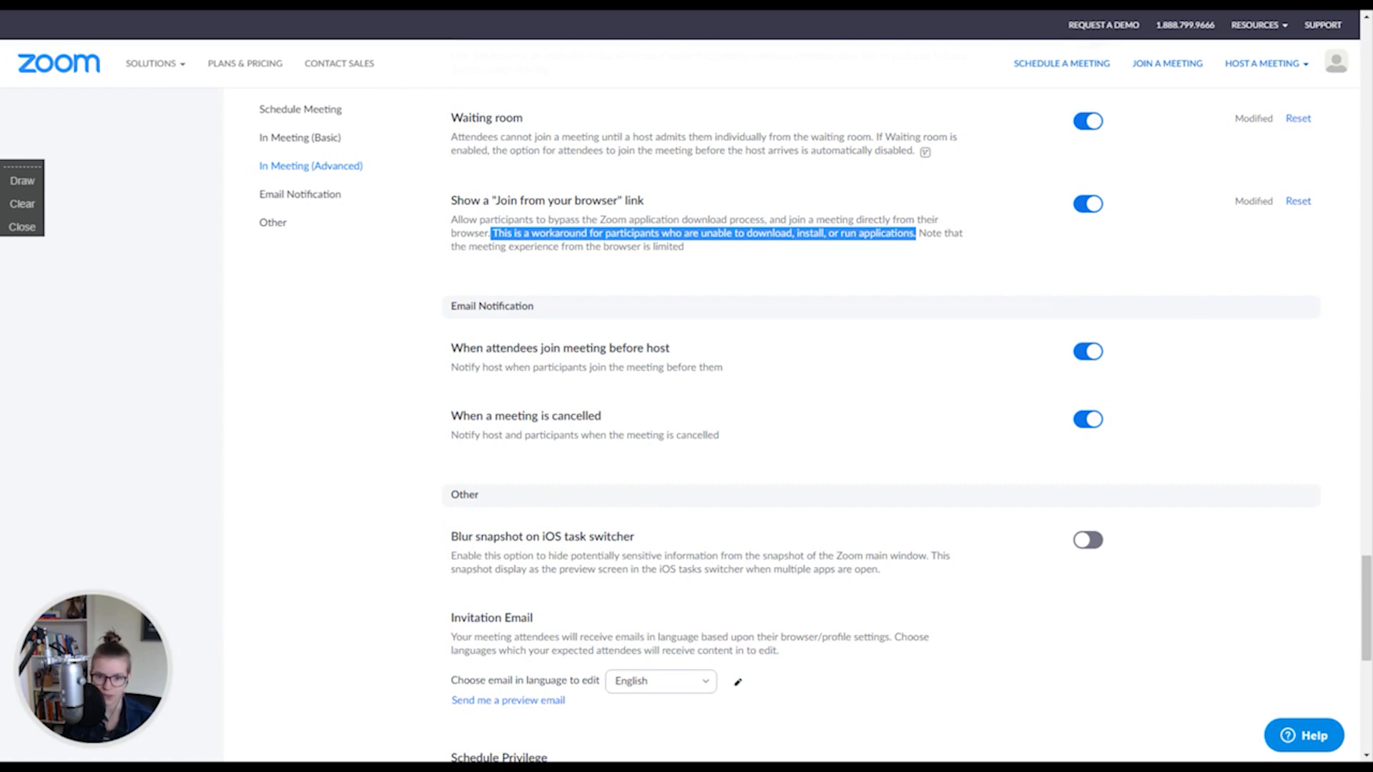
Review the notification for attendees joining before the host and turn off the one for when a meeting is cancelled.
left_click_drag(1368, 583, 1369, 610)
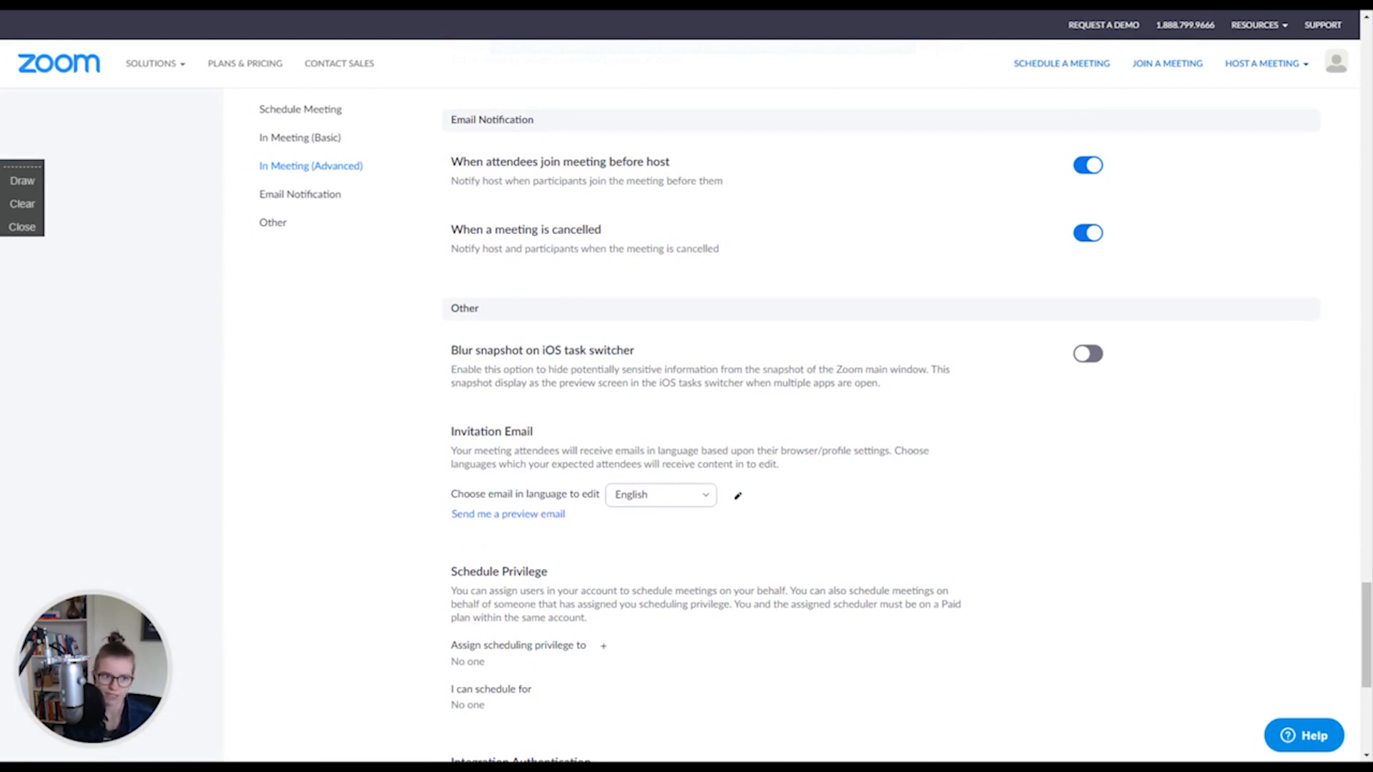
left_click_drag(454, 160, 682, 169)
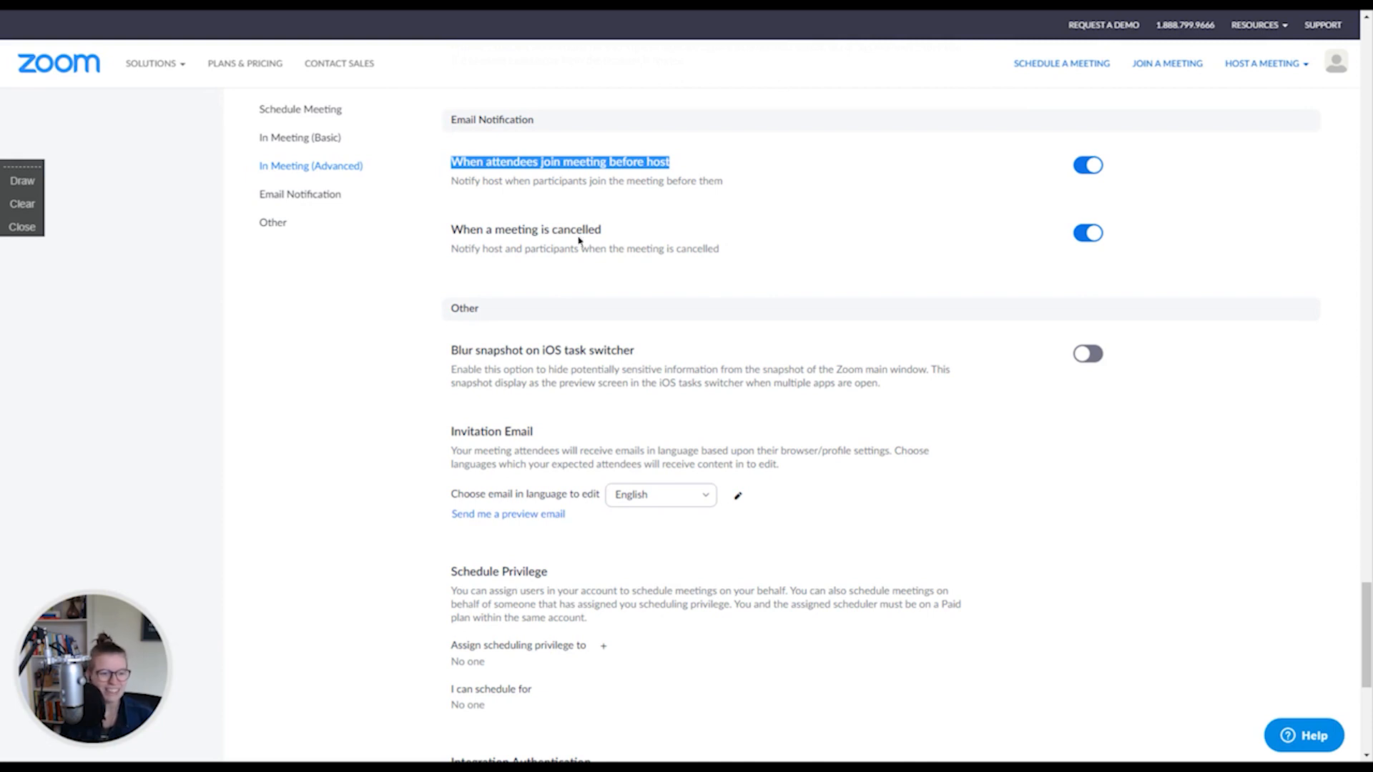
left_click(612, 235)
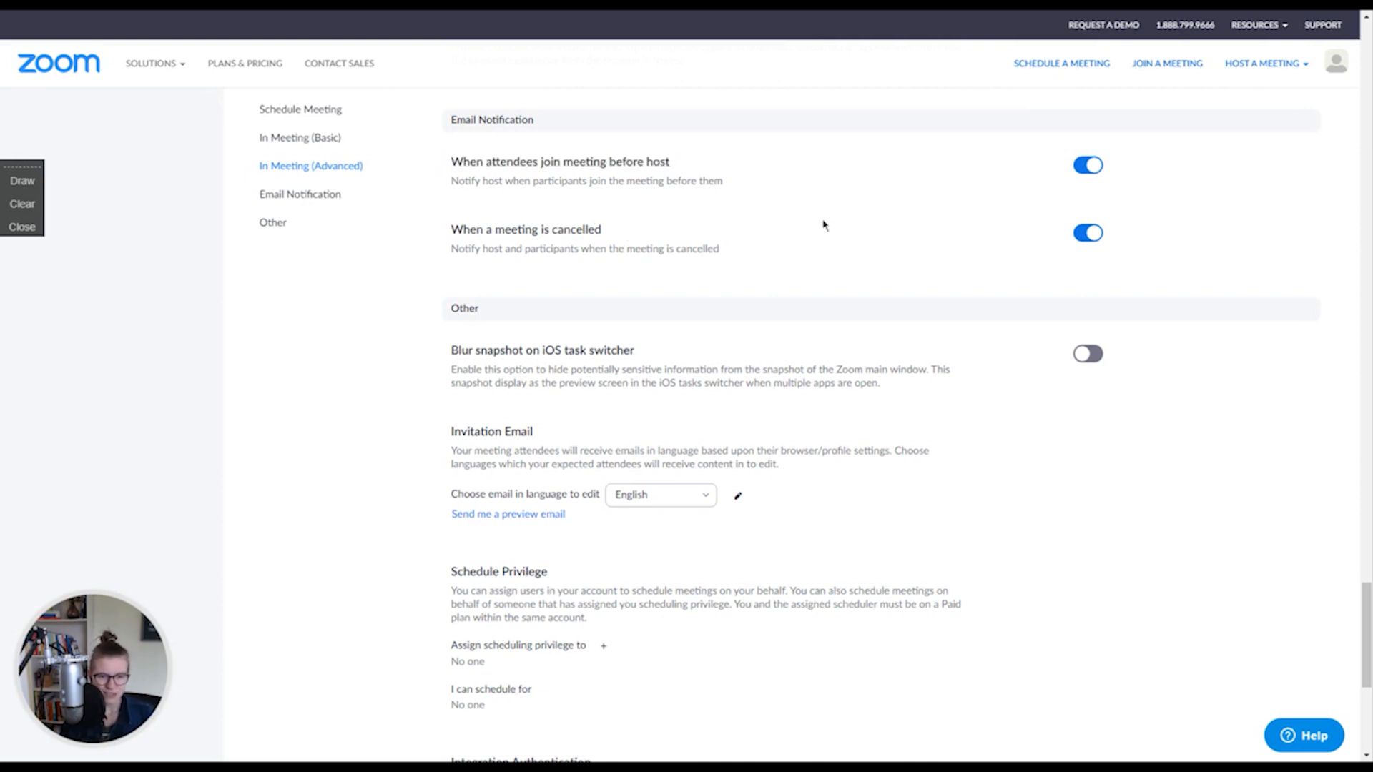
left_click(1088, 233)
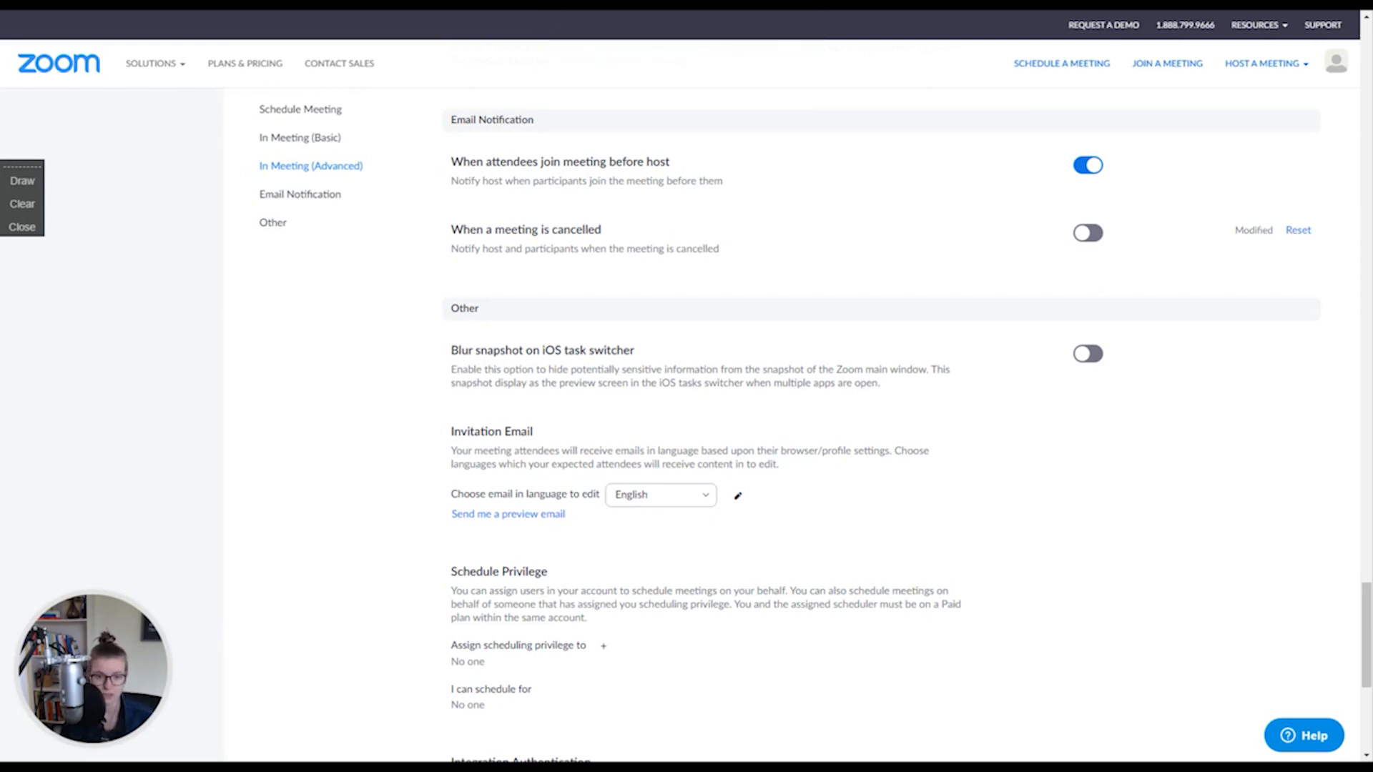
Review the description of Blur snapshot on iOS task switcher in the Other settings section.
scroll(911, 350, "down", 3)
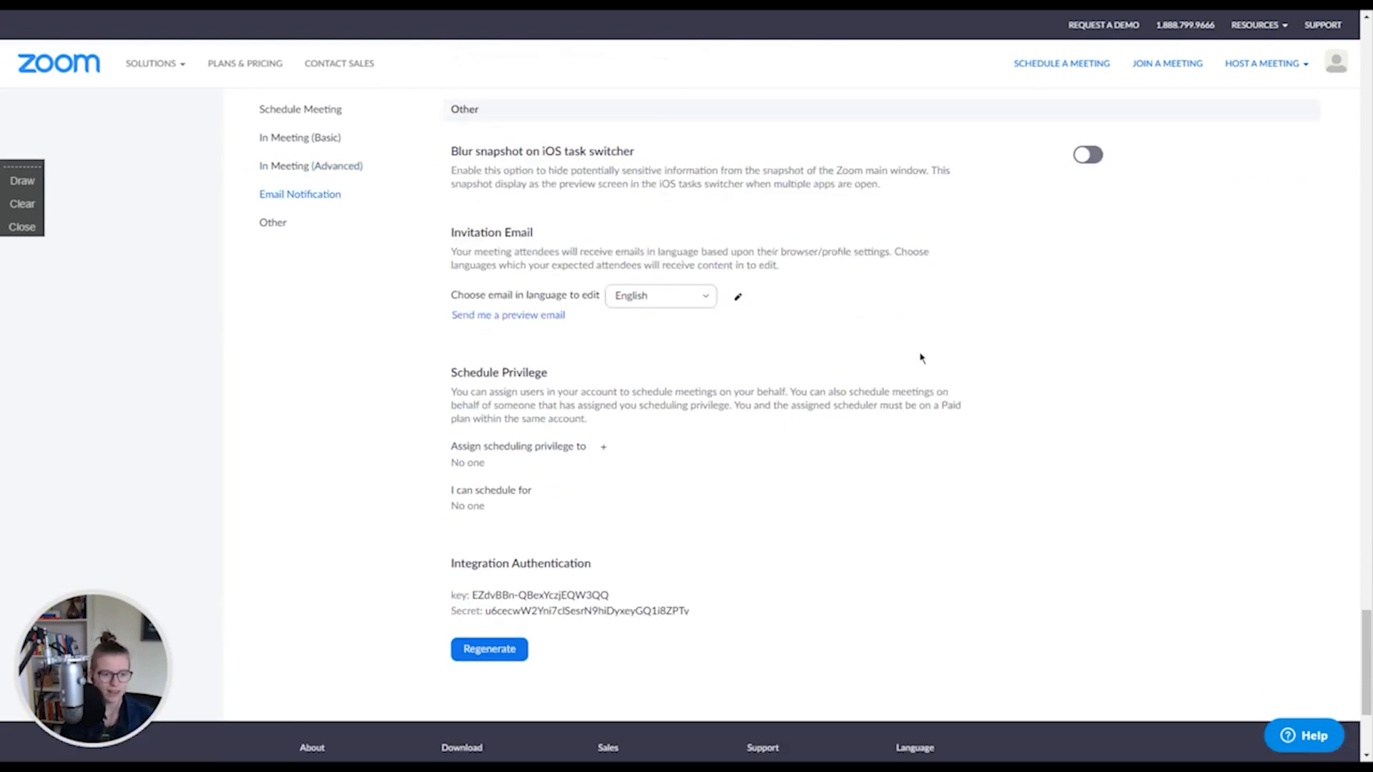
left_click_drag(445, 151, 623, 148)
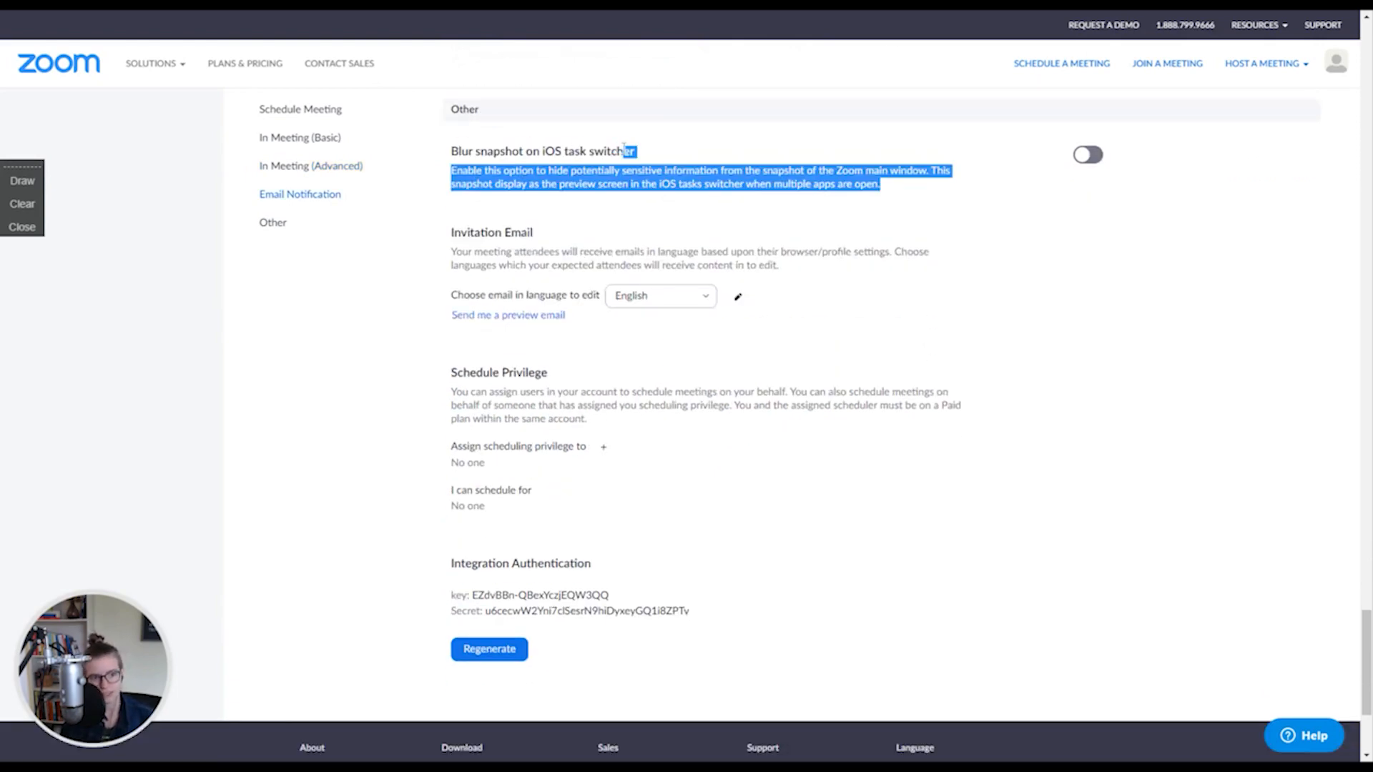
left_click(623, 149)
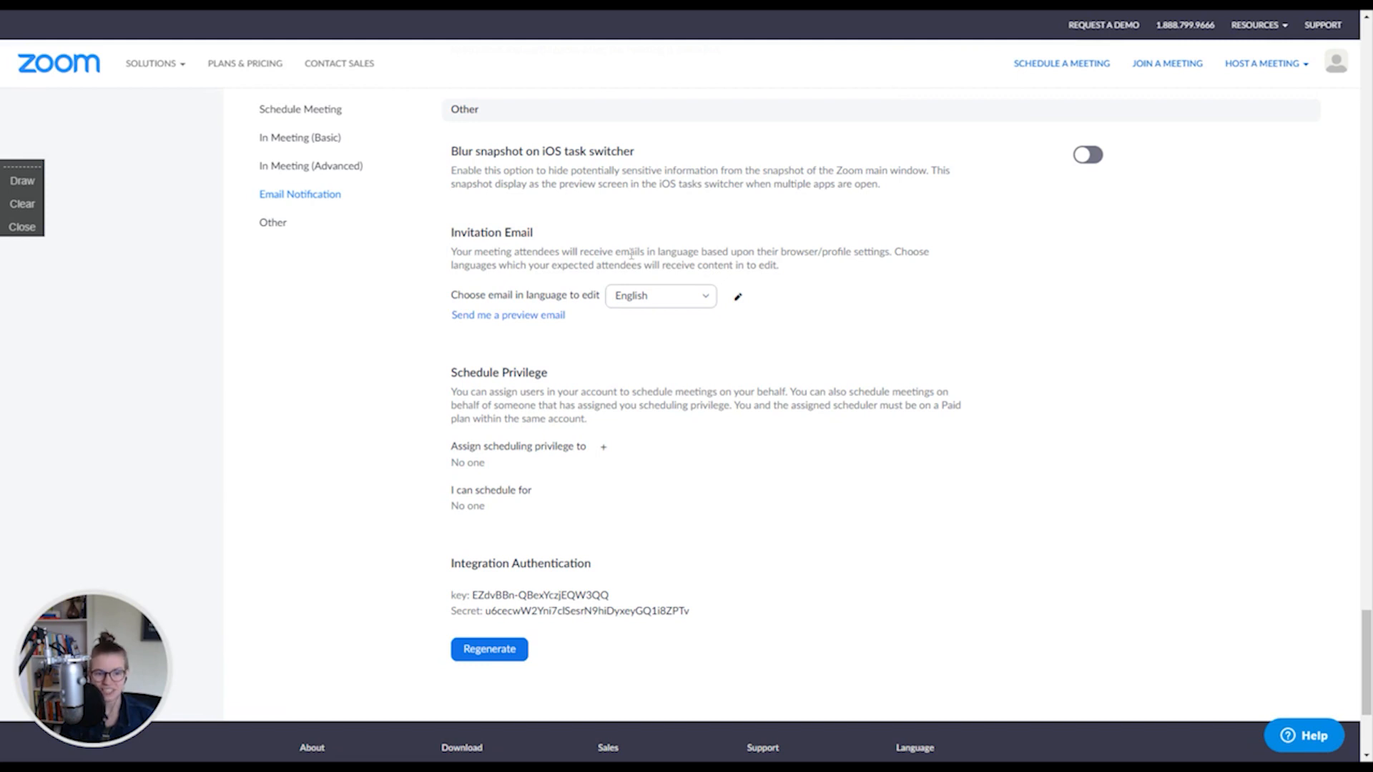
Draft "Need help? Reach out to me directly at..." in the English meeting invitation email template and discard it without saving.
left_click(737, 297)
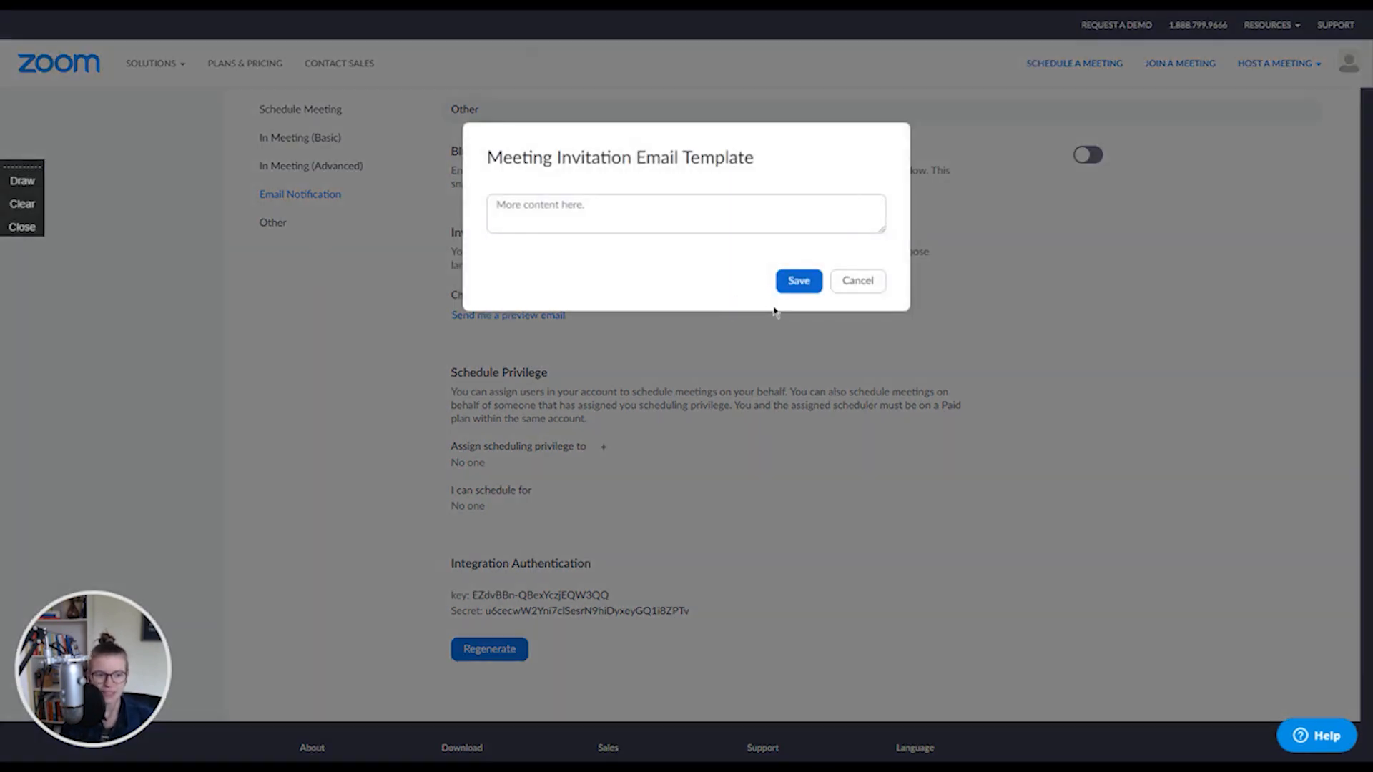
left_click(682, 221)
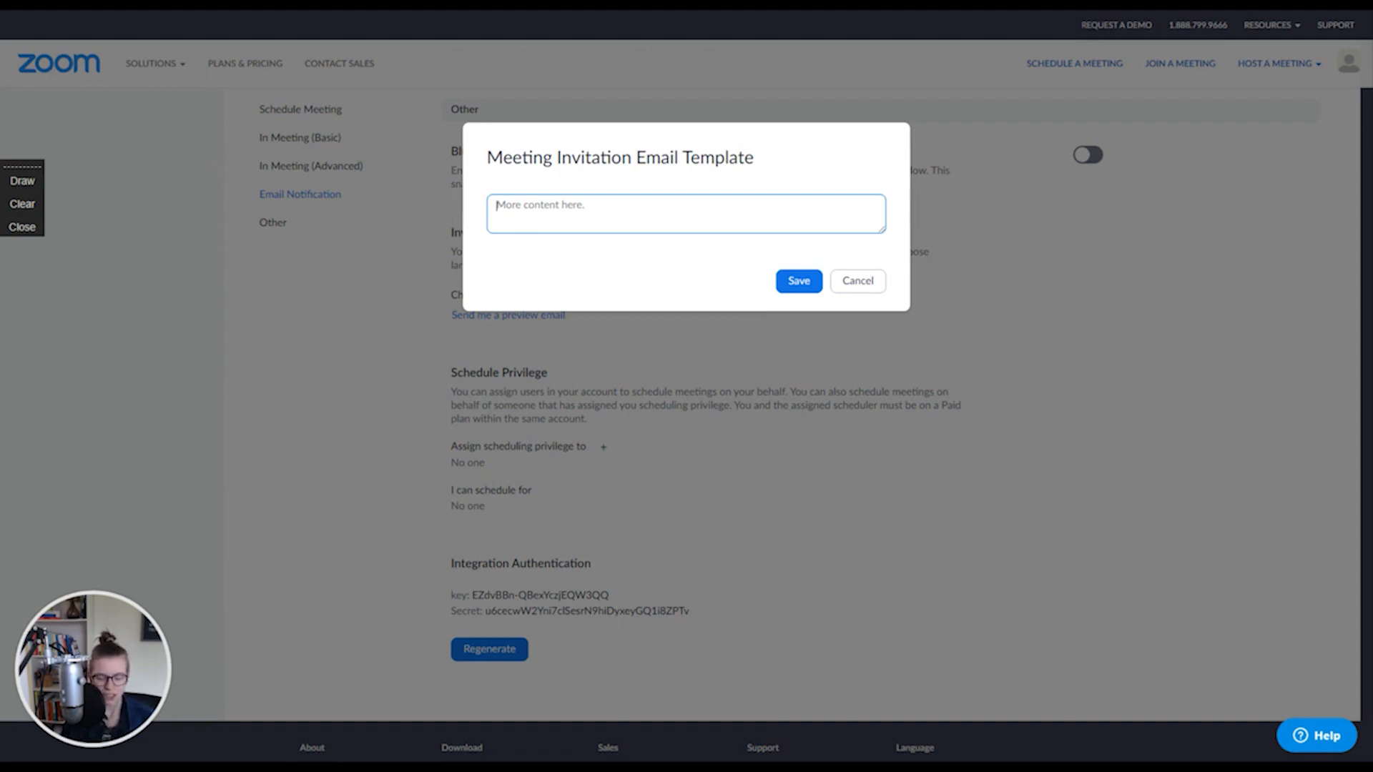
type("N")
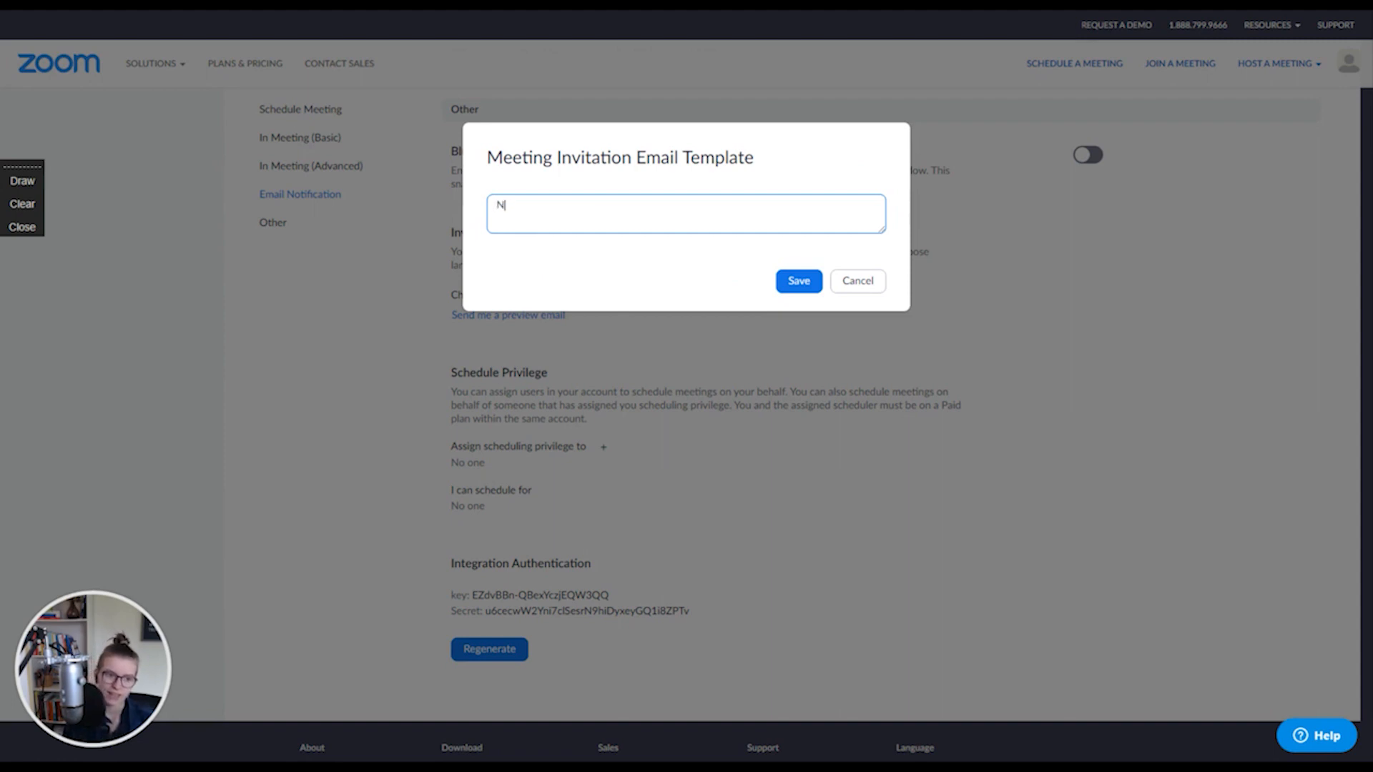
type("eed help? Reach out")
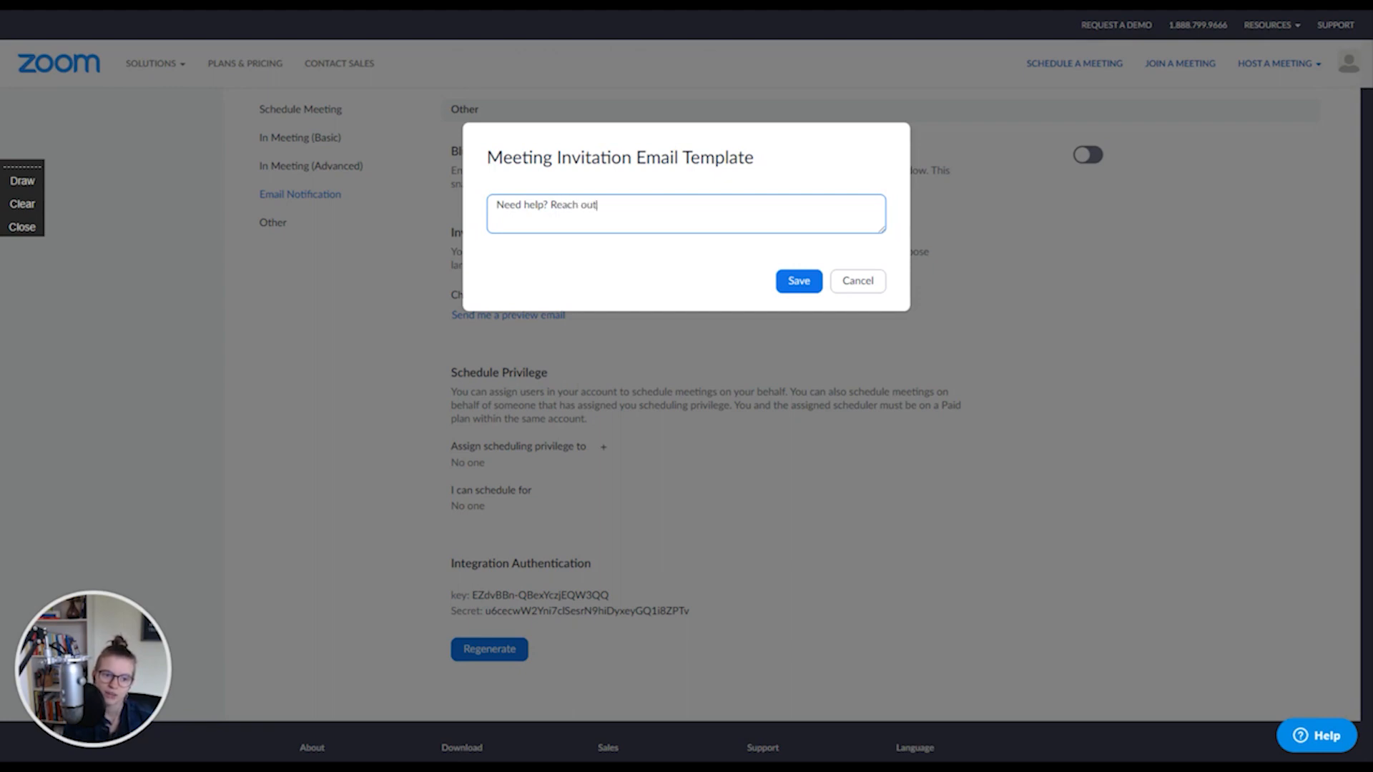
type(" to me directly at...")
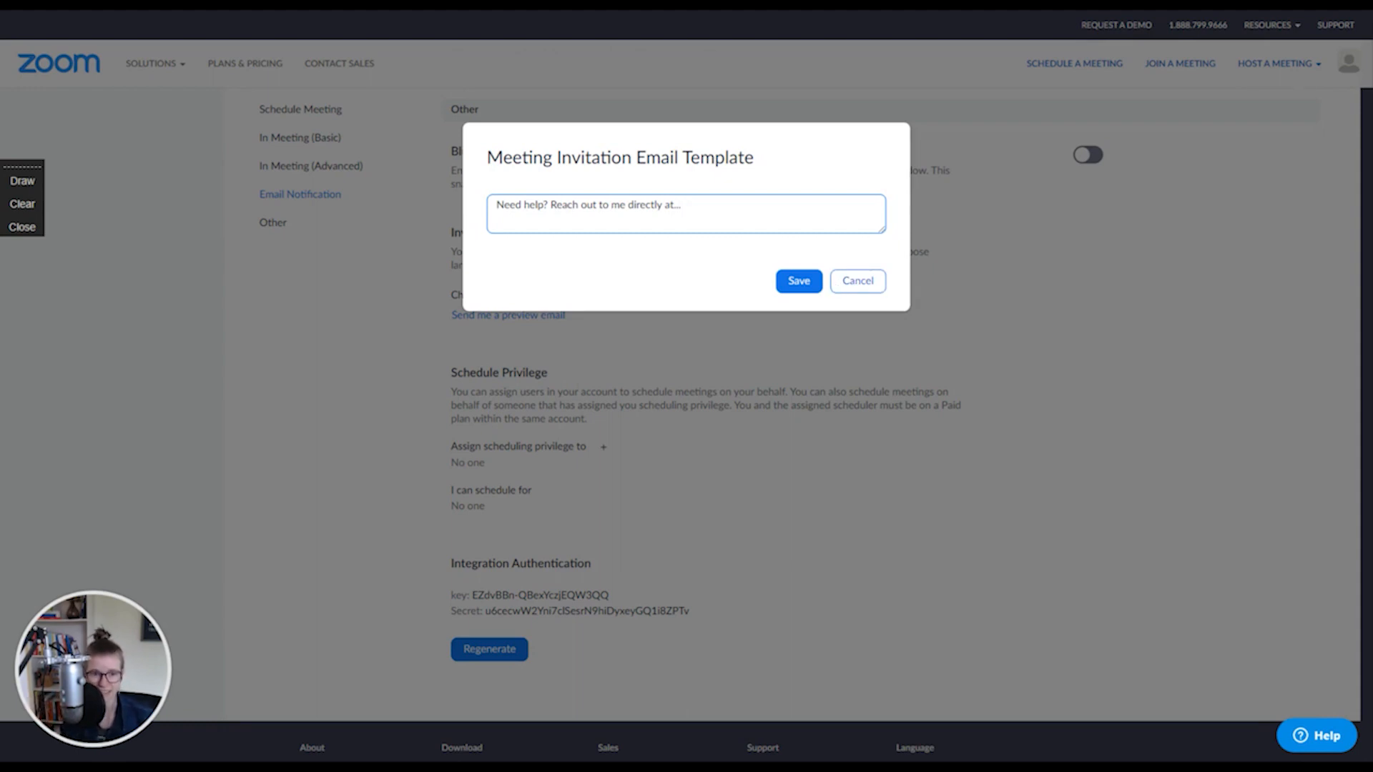
left_click(861, 282)
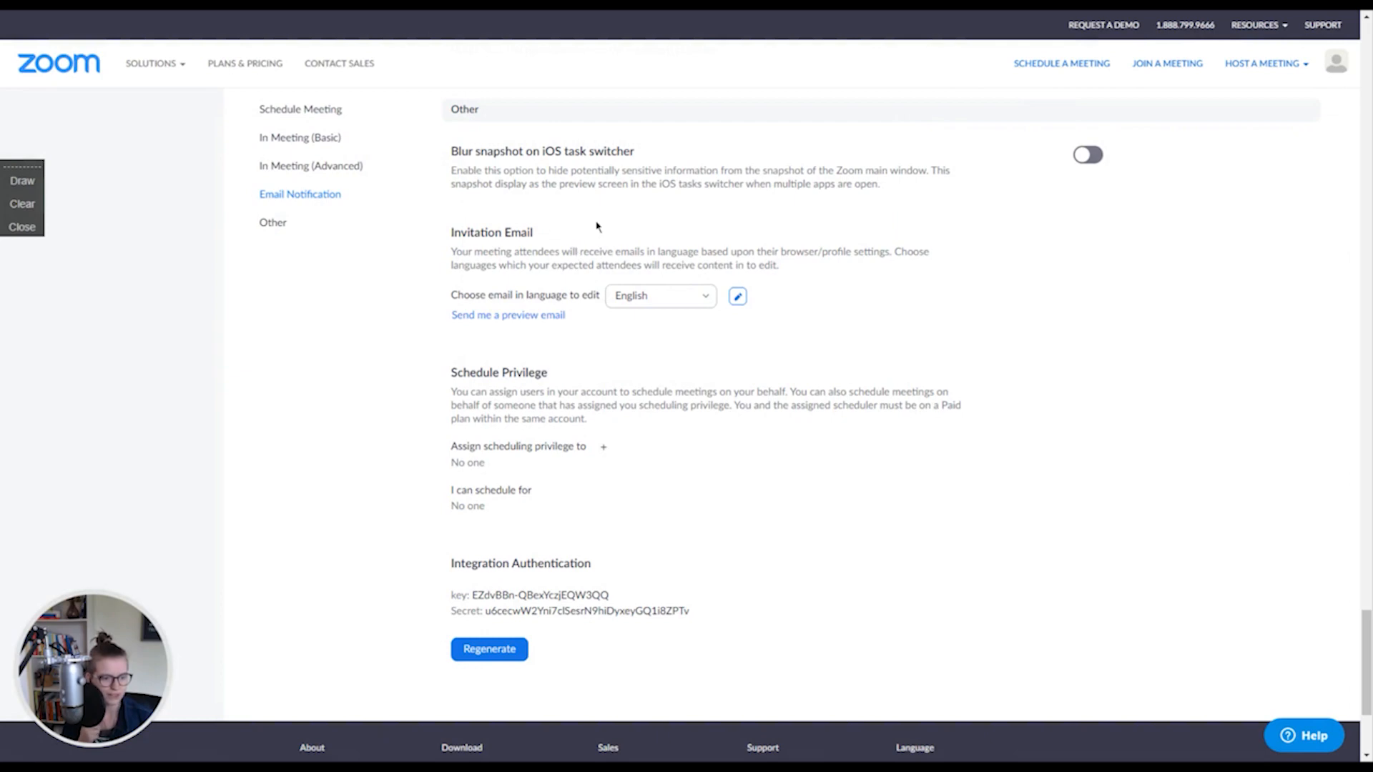
Check the invitation email's language choice and review the Schedule Privilege and Integration Authentication sections.
left_click(643, 295)
left_click(629, 324)
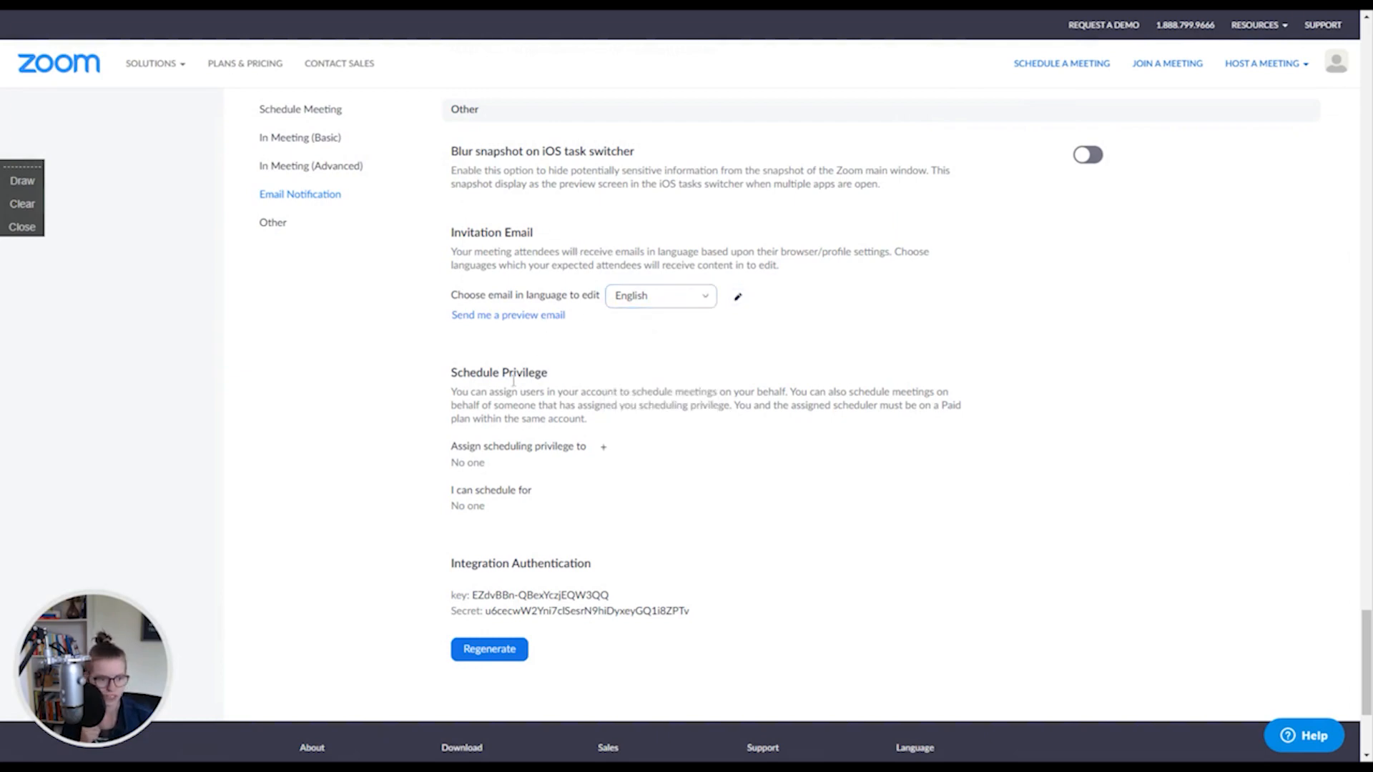
scroll(494, 390, "down", 1)
scroll(495, 390, "down", 2)
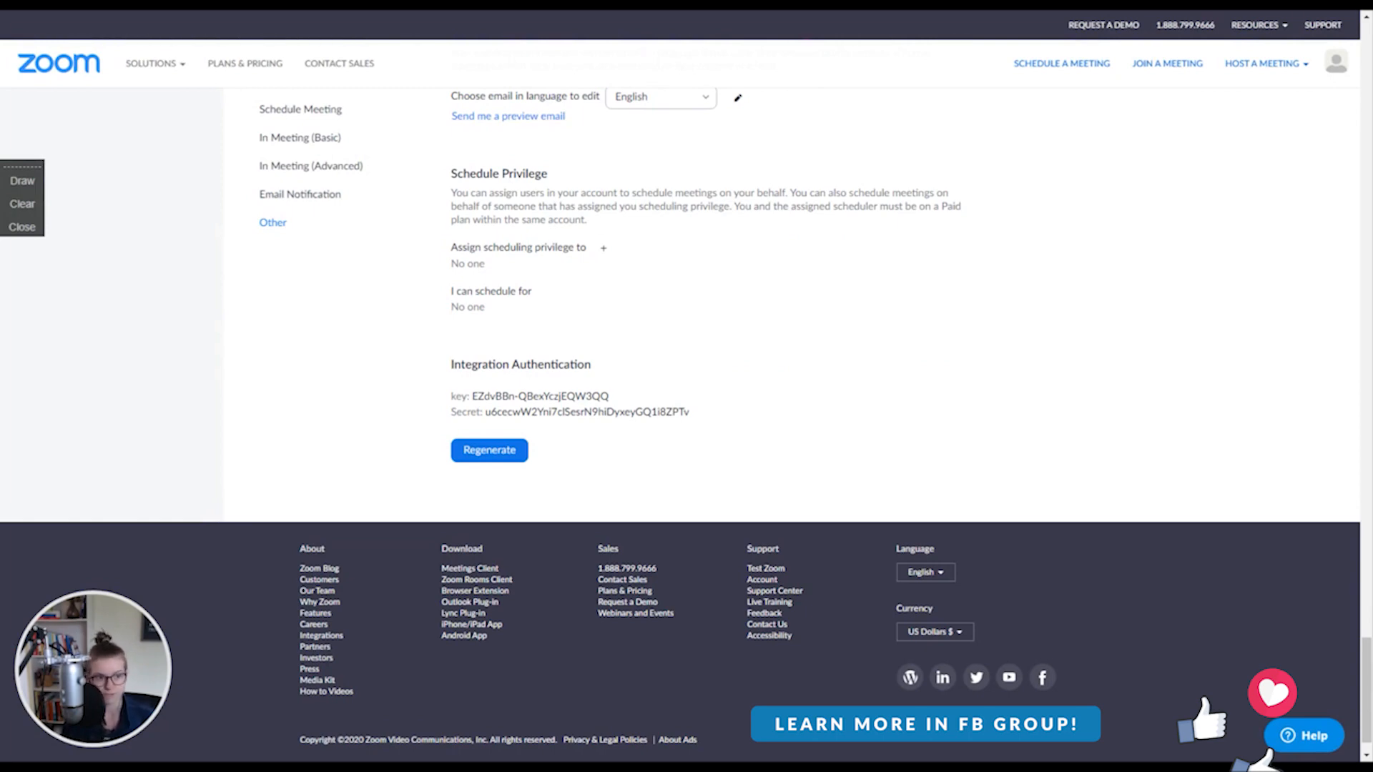
scroll(472, 317, "up", 3)
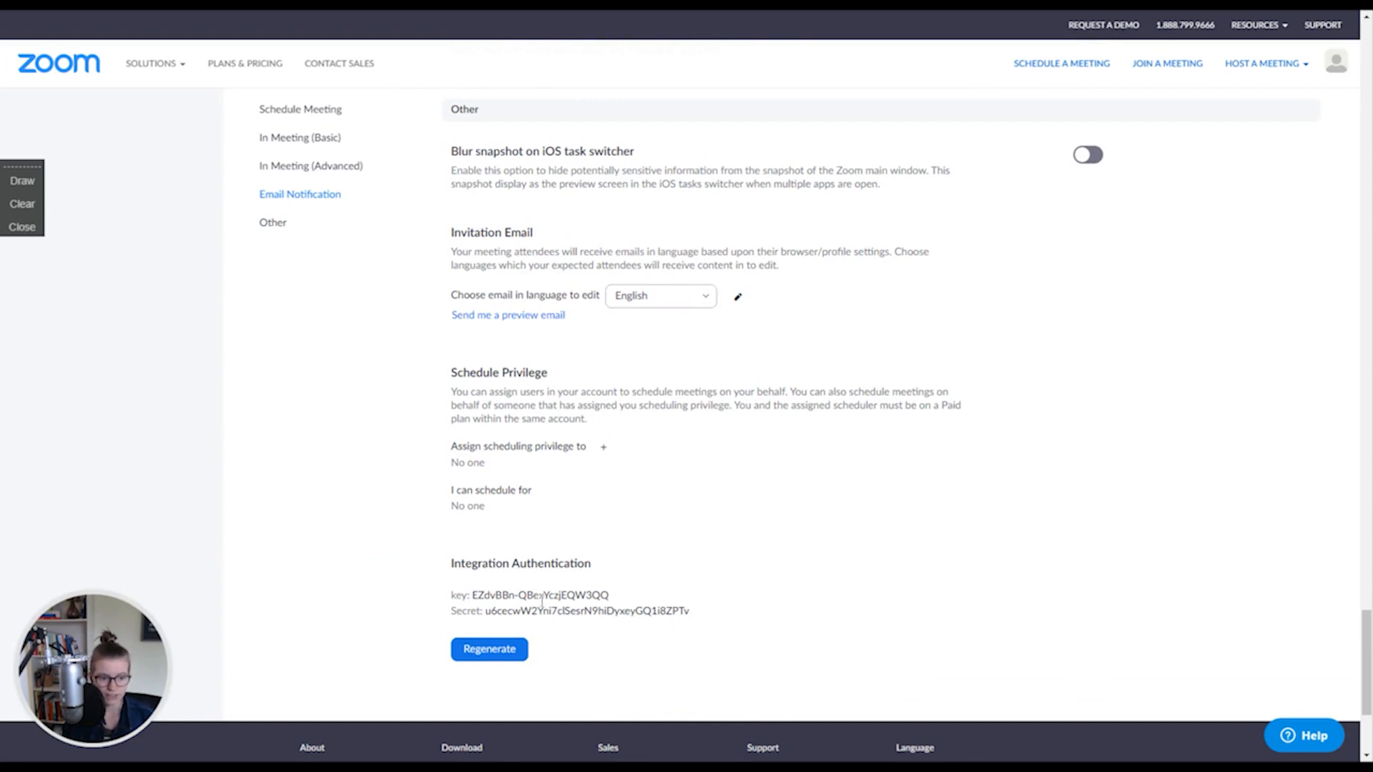
Open the Recording settings and review the Local recording option that lets hosts give participants permission to record locally.
scroll(662, 648, "up", 6)
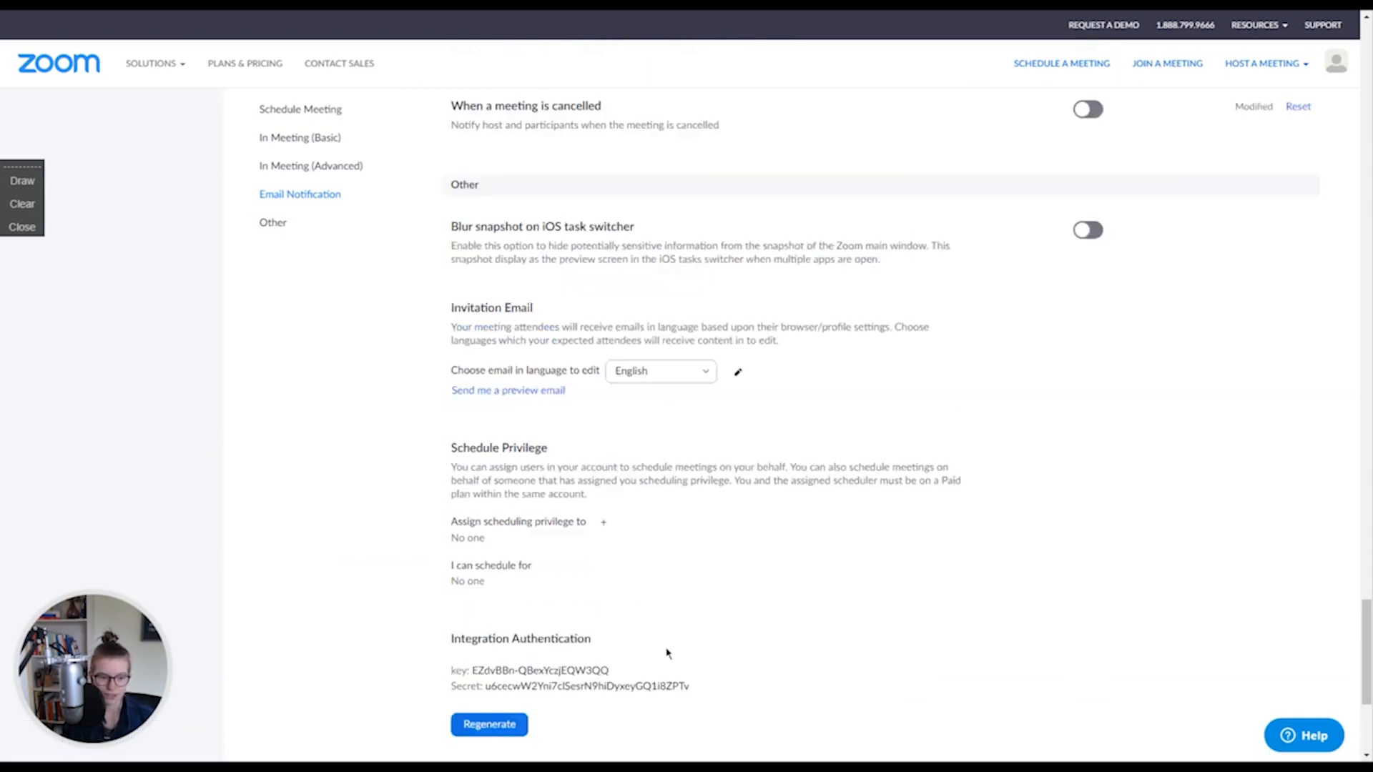
scroll(663, 649, "up", 20)
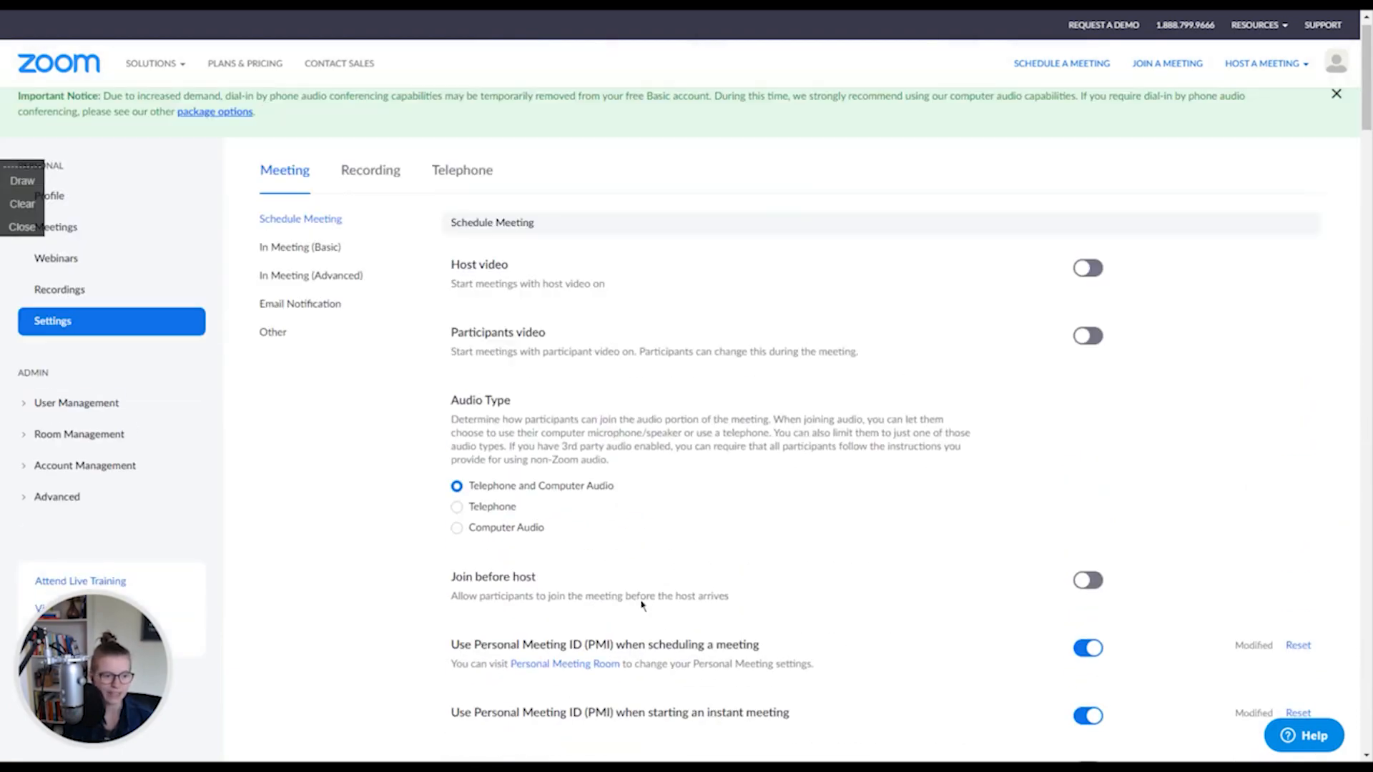
left_click(318, 247)
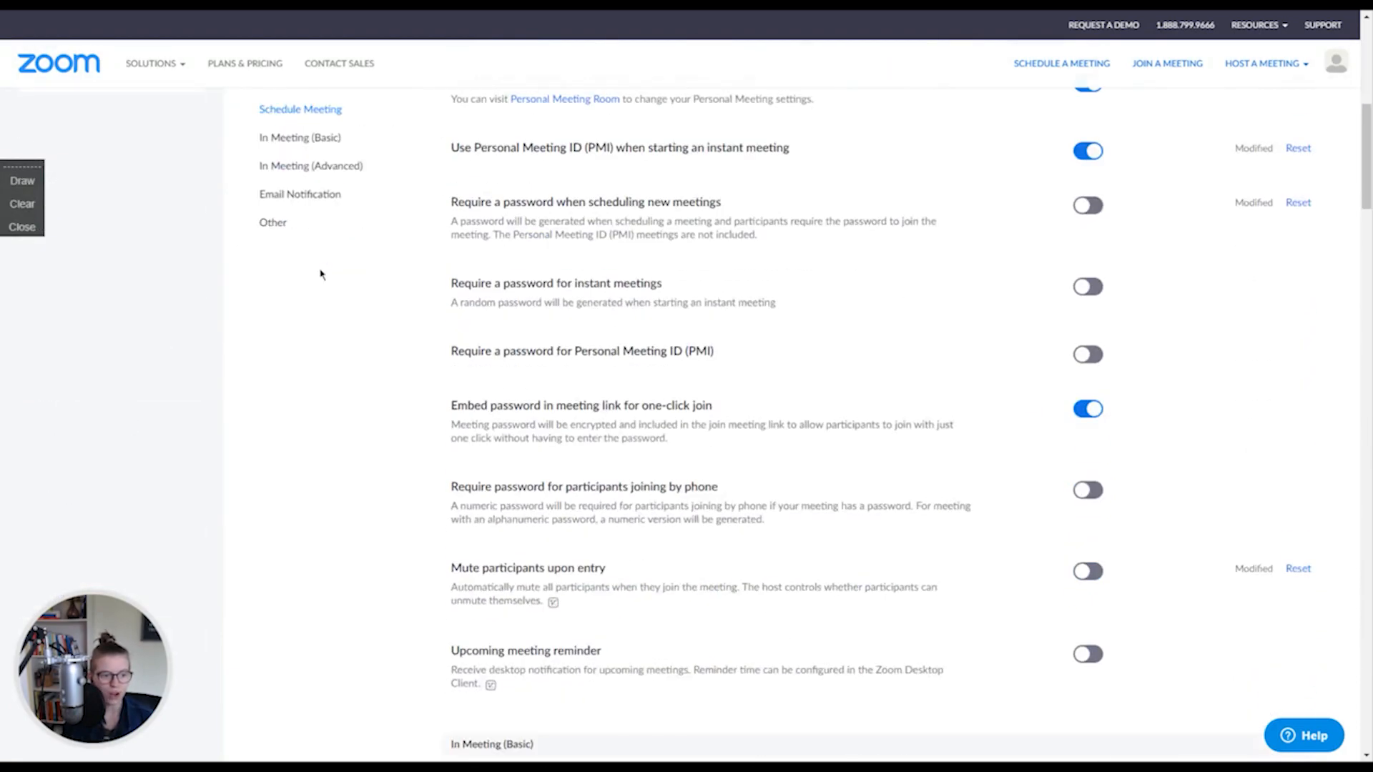
left_click(288, 194)
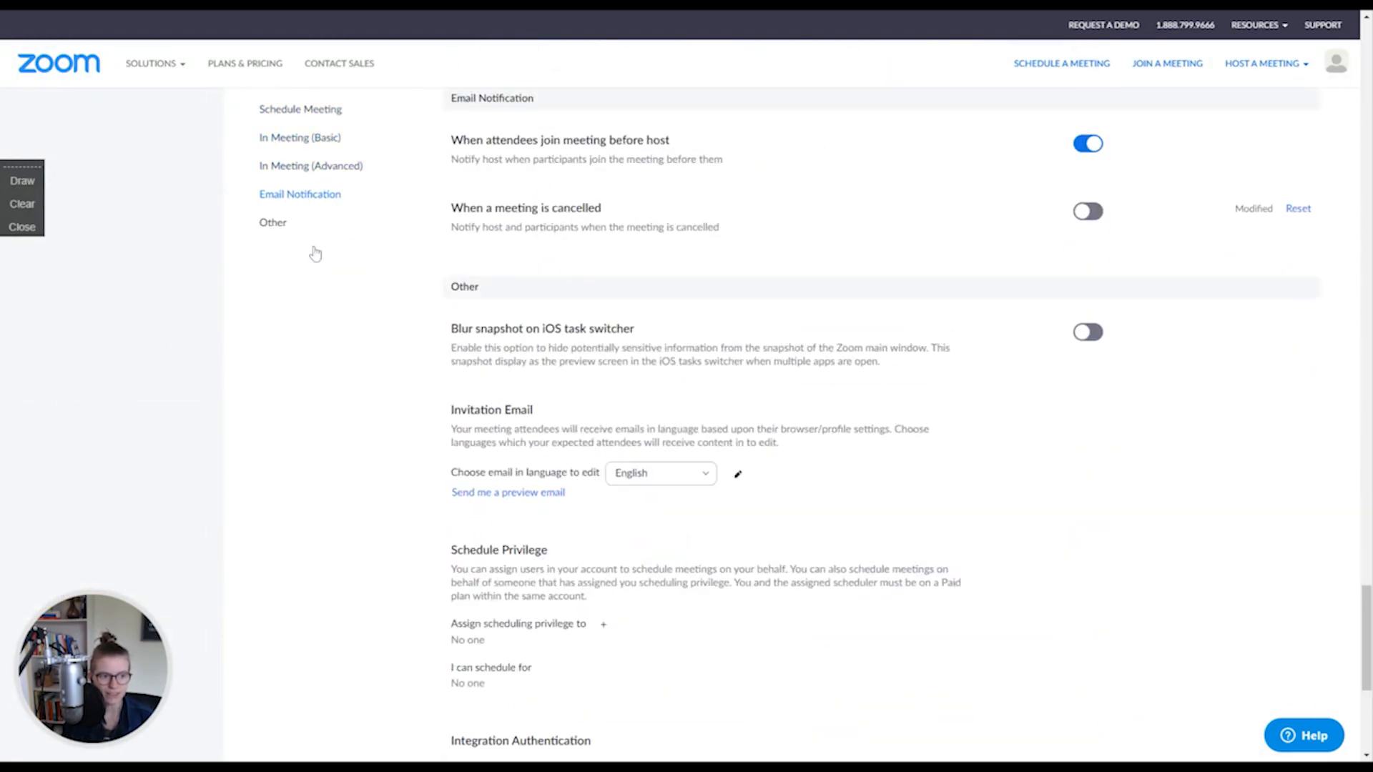
scroll(605, 397, "up", 20)
scroll(606, 397, "up", 15)
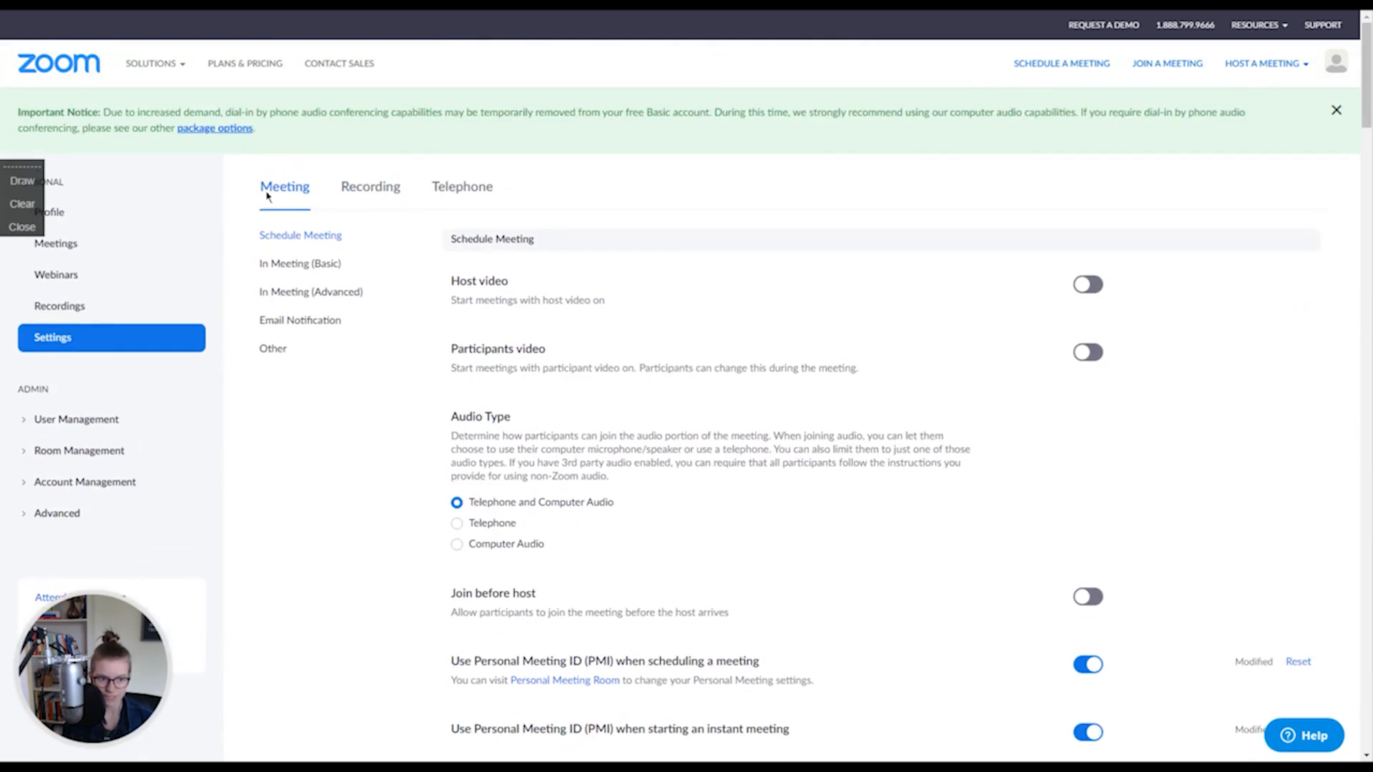
left_click(354, 193)
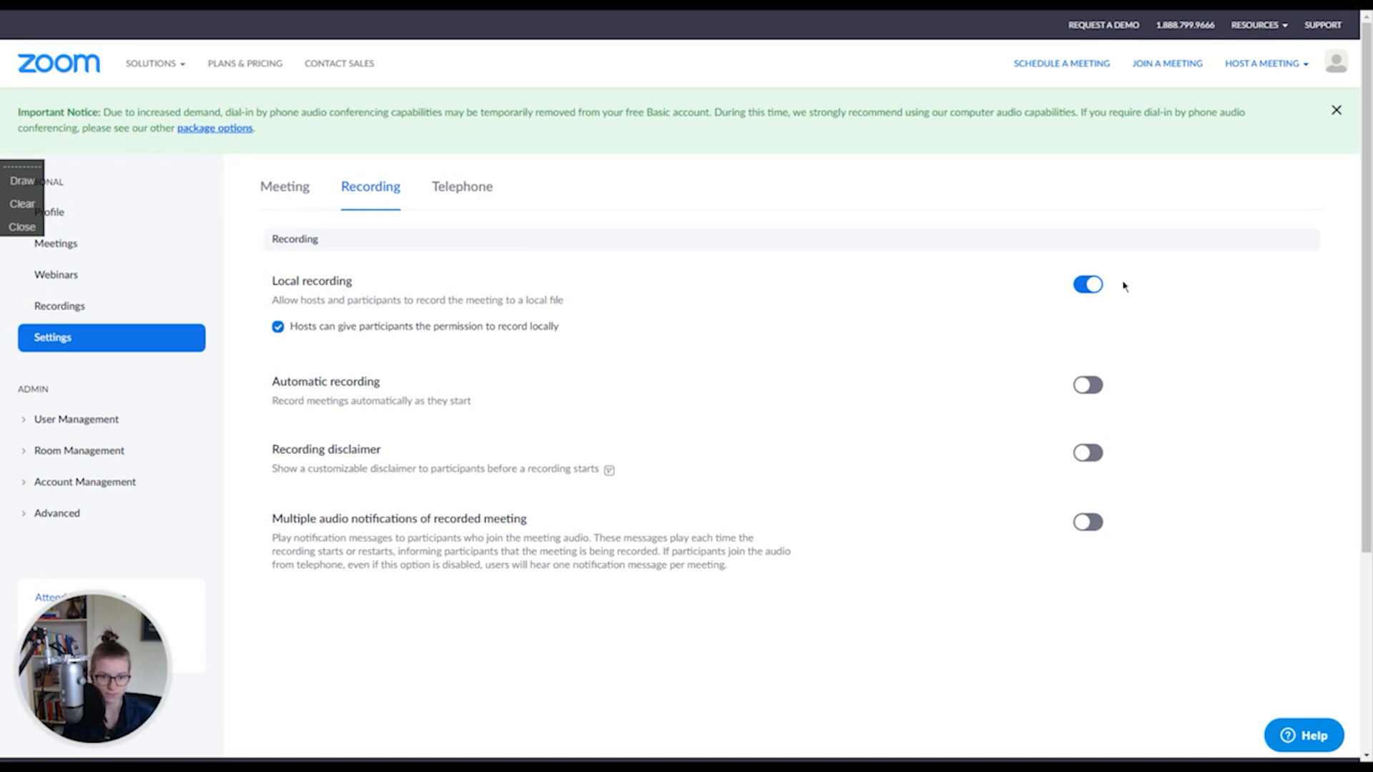
left_click_drag(294, 332, 571, 330)
left_click(578, 331)
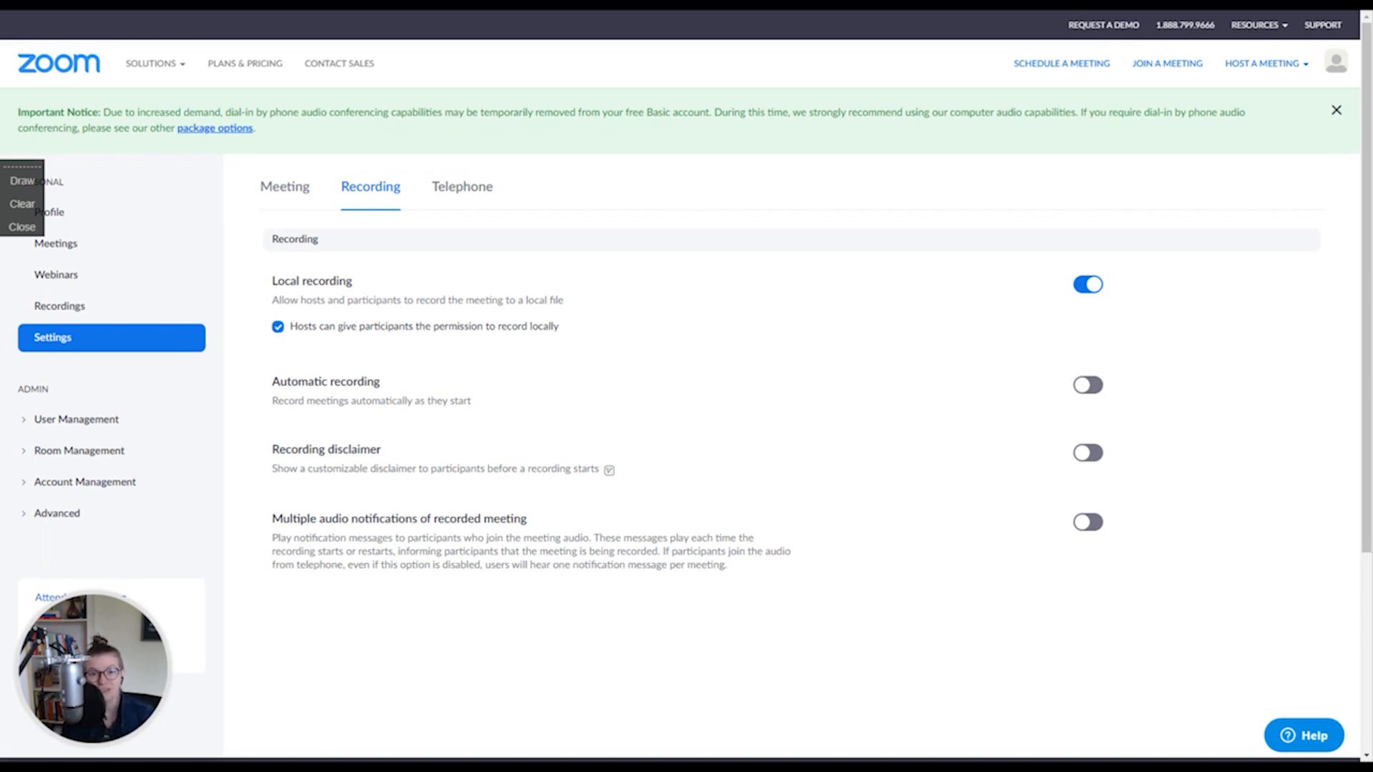
Try Automatic recording, examine its "Record on the local computer" option, and switch the setting back off.
left_click(1090, 398)
left_click(1090, 398)
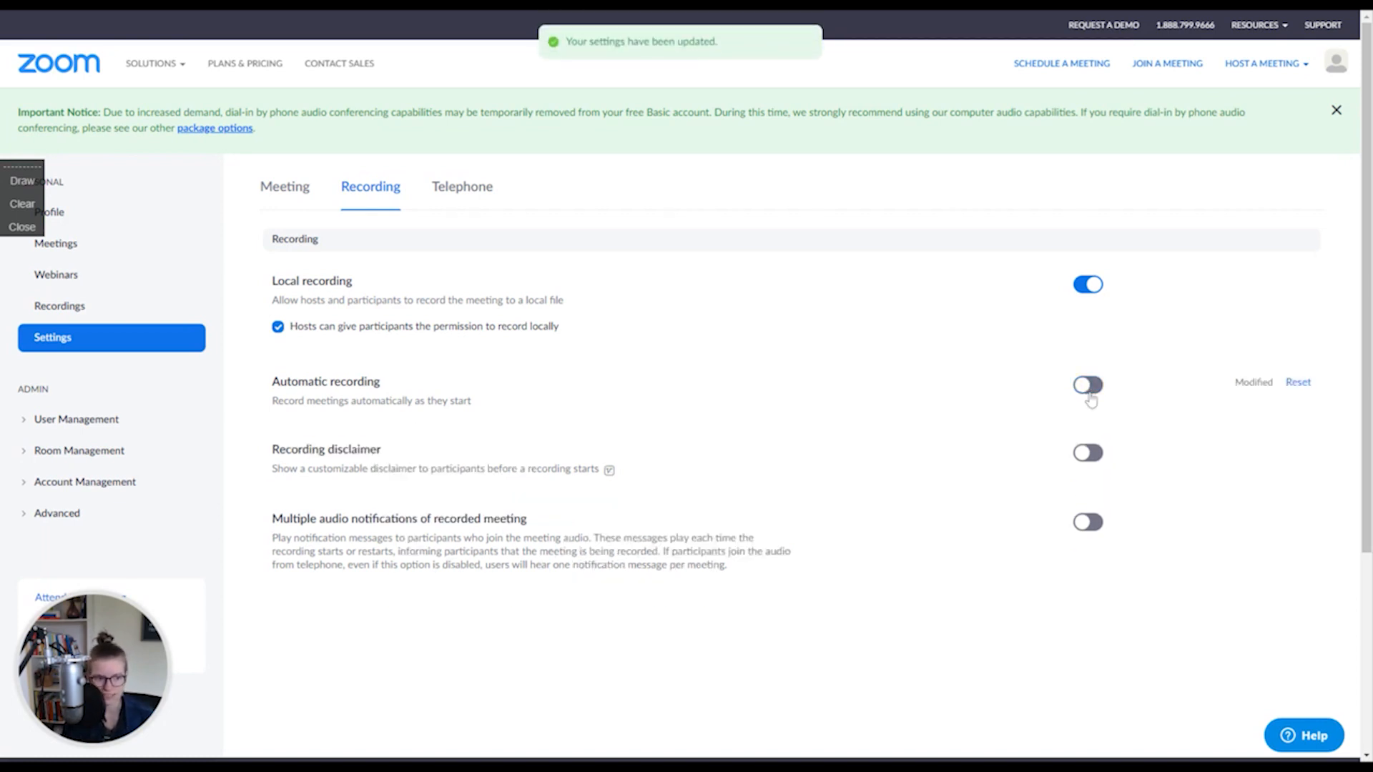
left_click(1090, 397)
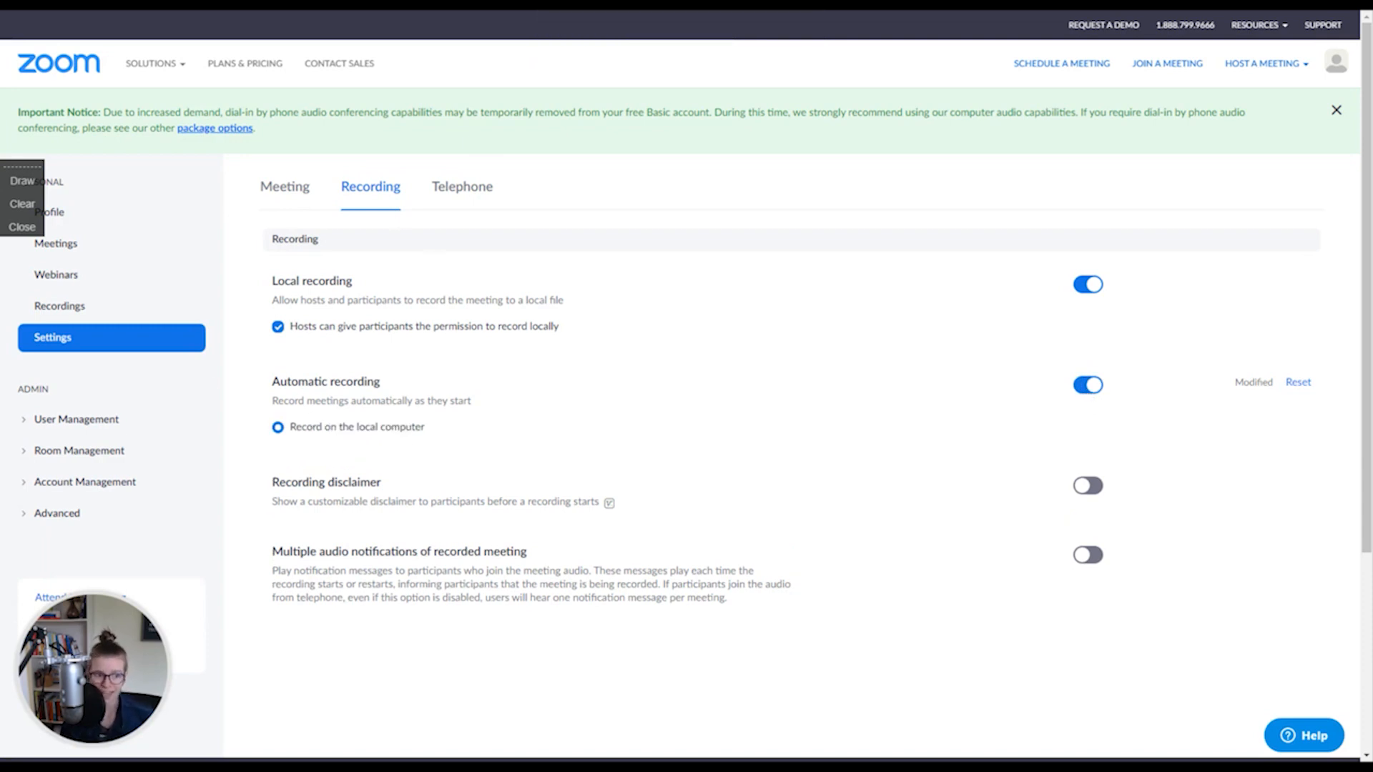
left_click_drag(433, 429, 289, 433)
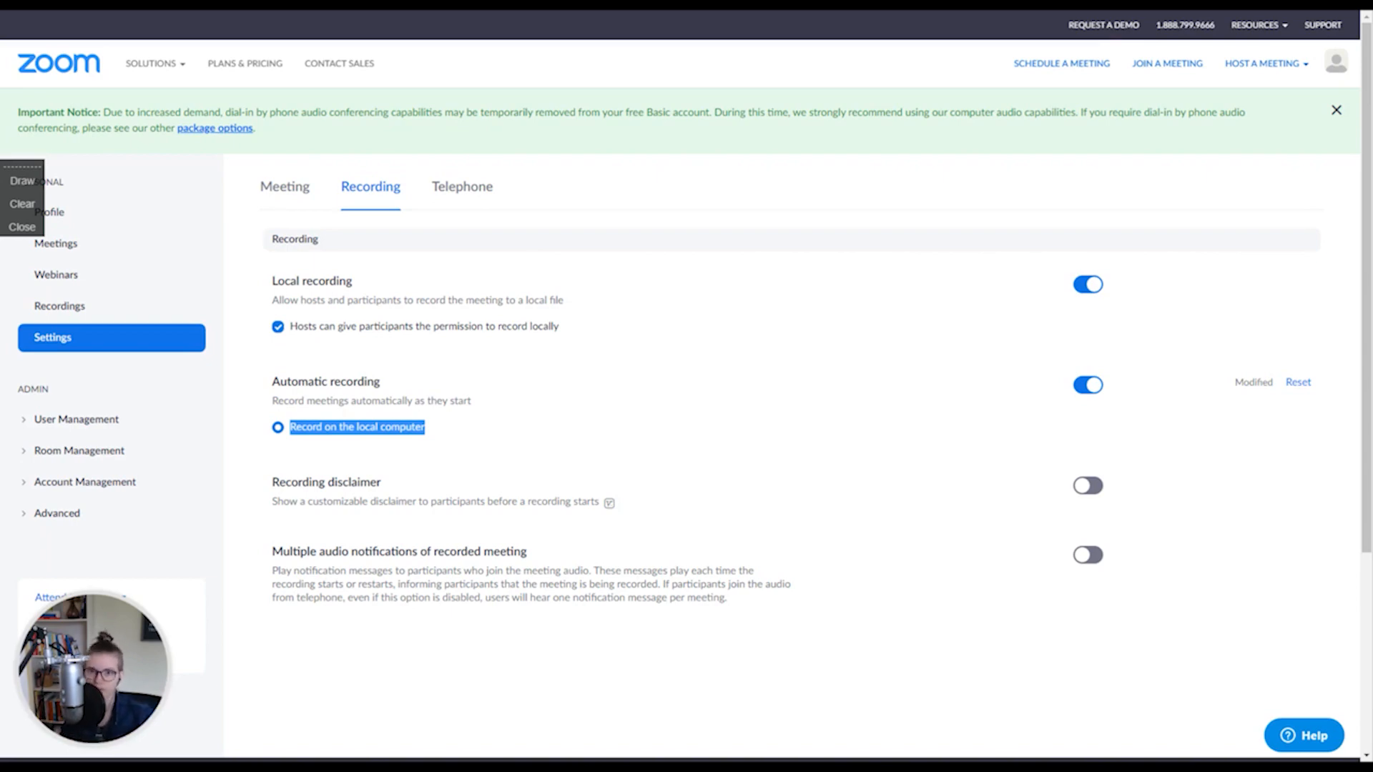
left_click(851, 446)
left_click(1080, 390)
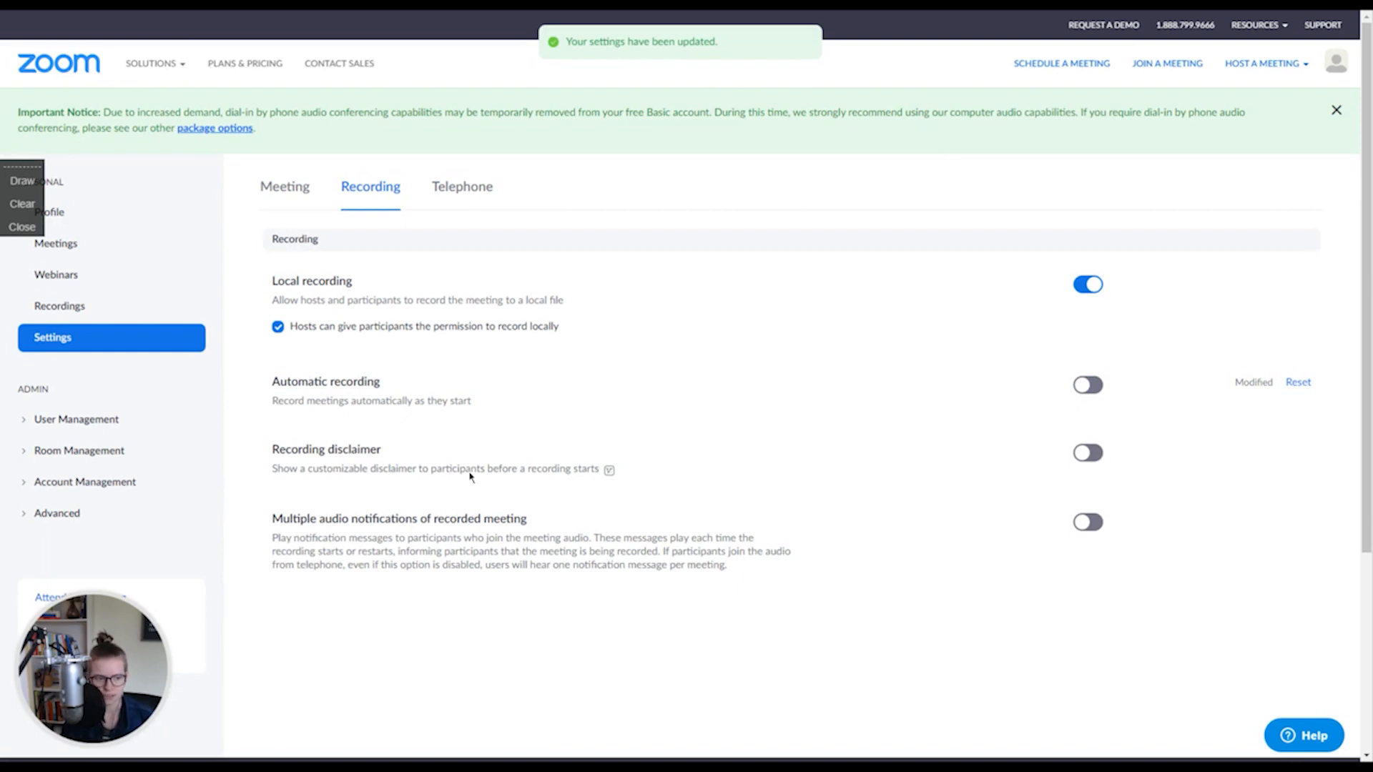
Turn on the Recording disclaimer with "Ask host to confirm before starting a recording" also enabled, and save the change.
left_click_drag(289, 470, 533, 481)
left_click(533, 481)
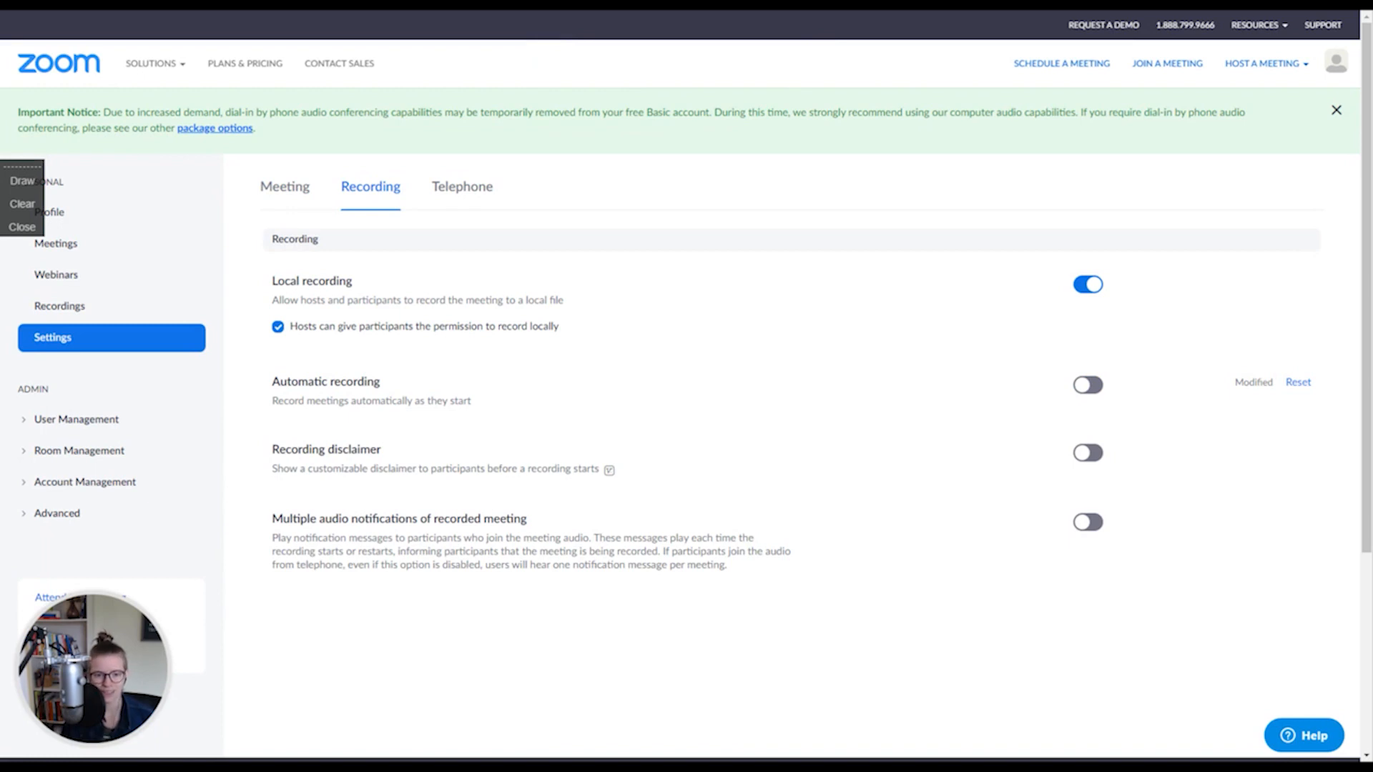
left_click(1095, 463)
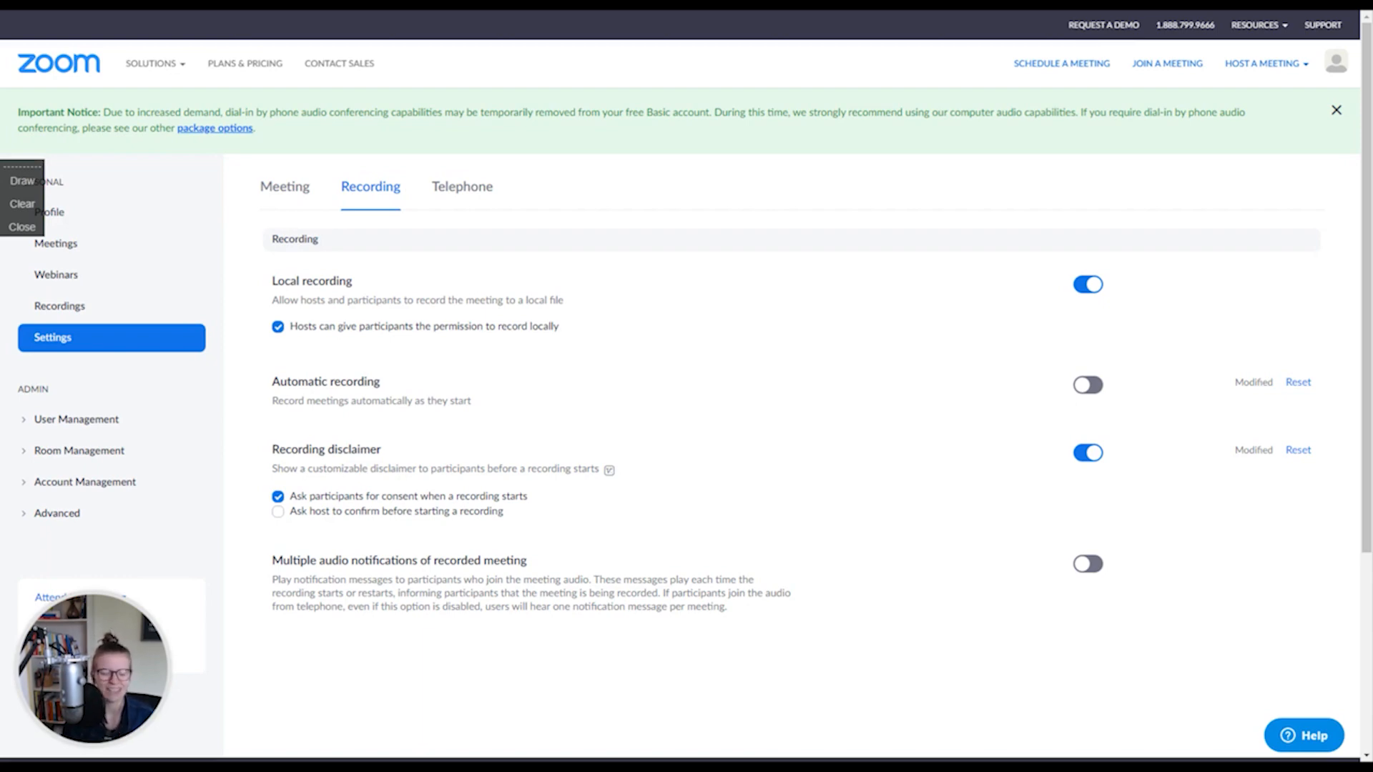
left_click(281, 512)
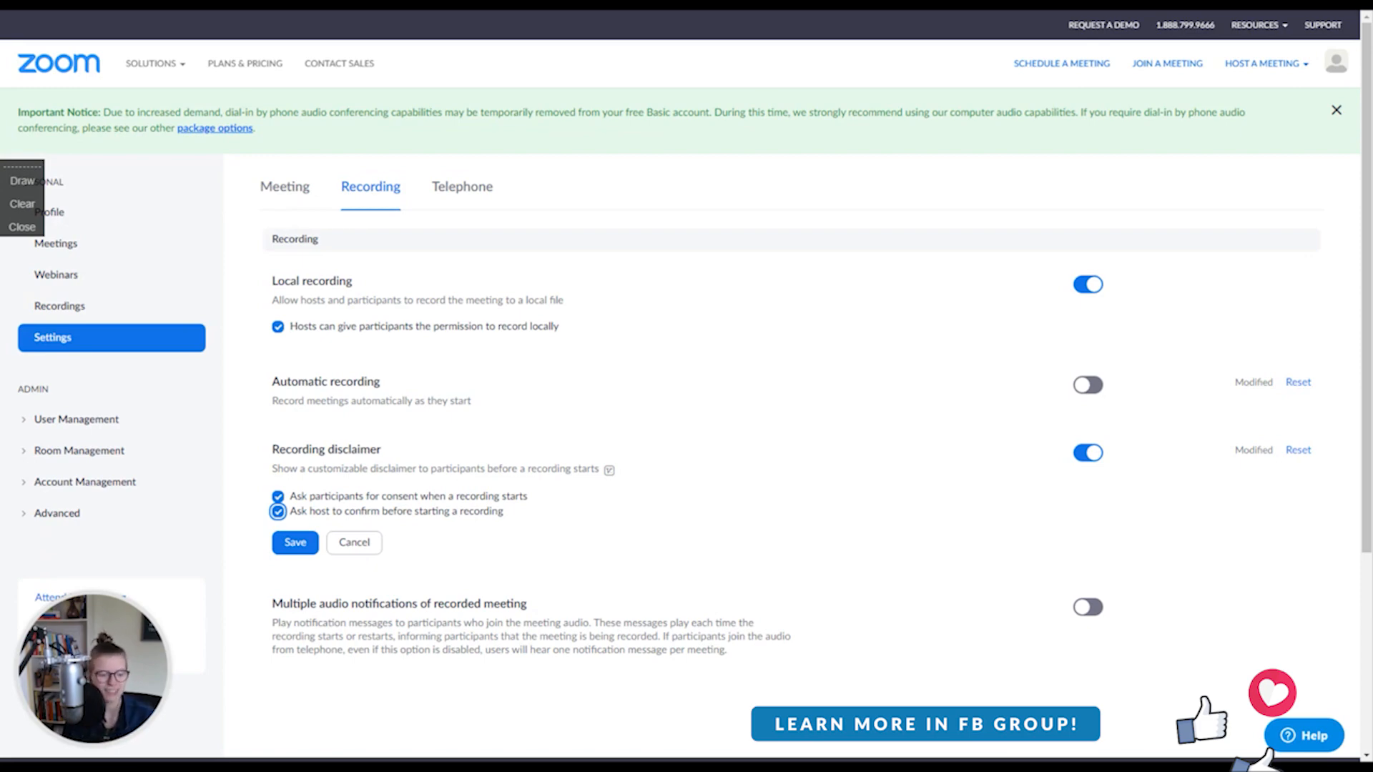
left_click_drag(303, 514, 510, 522)
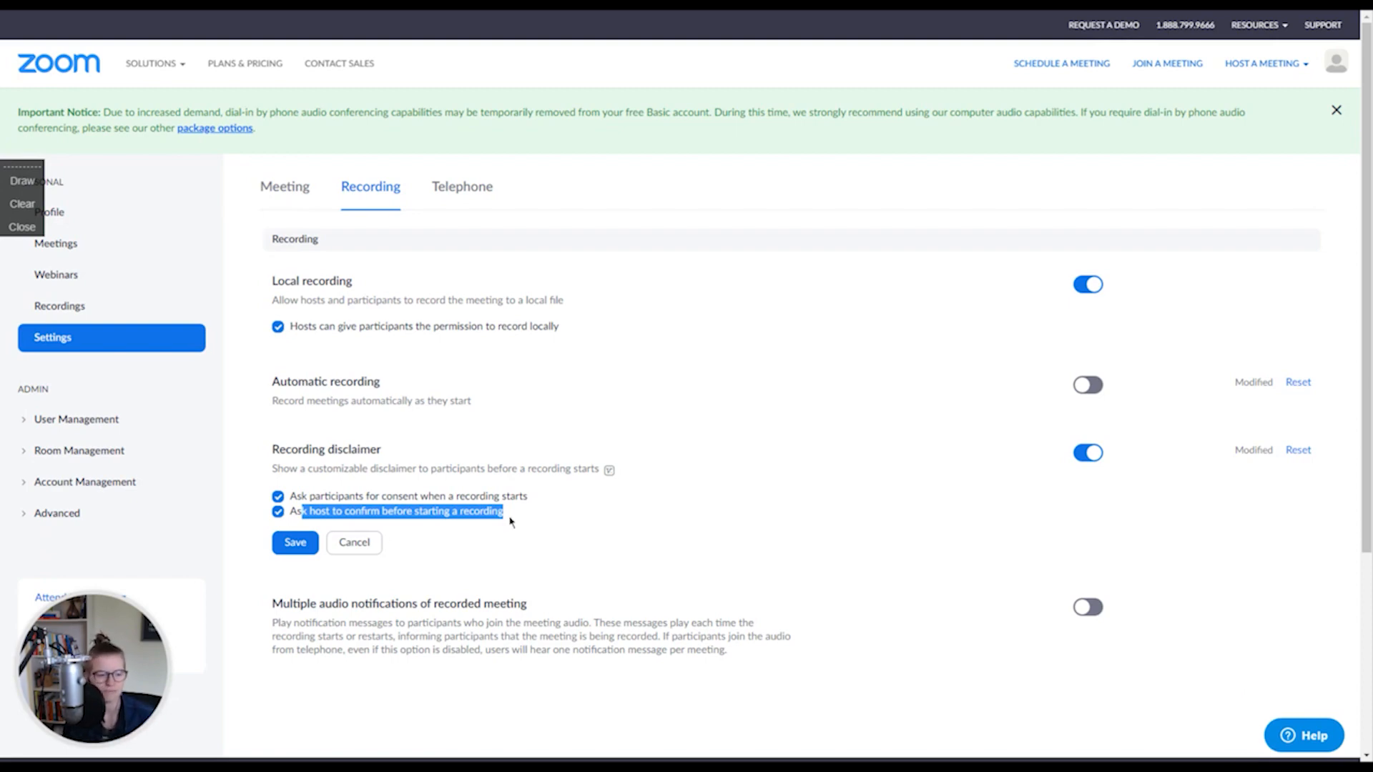
left_click(293, 541)
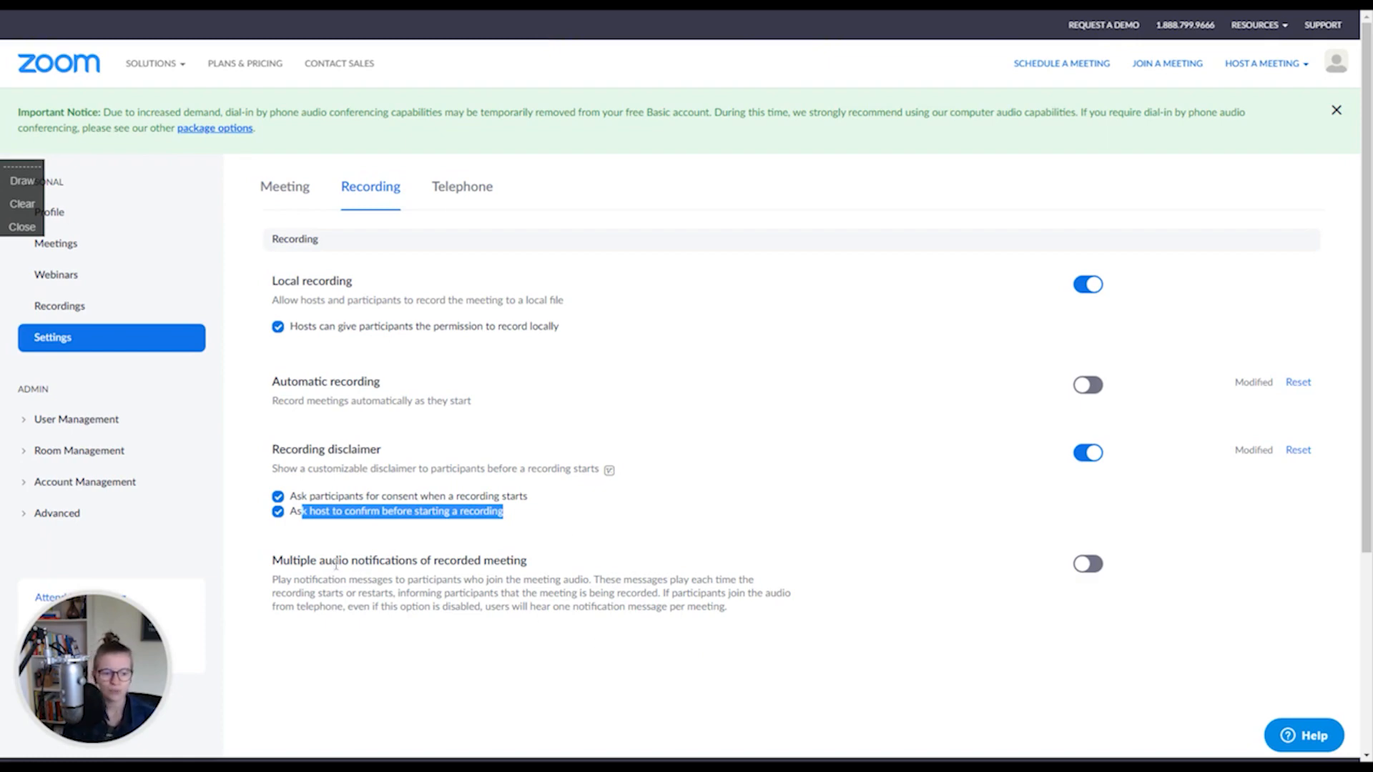
Review the description of Multiple audio notifications of recorded meeting, try the setting on, and switch it back off.
left_click_drag(339, 560, 666, 594)
left_click(554, 567)
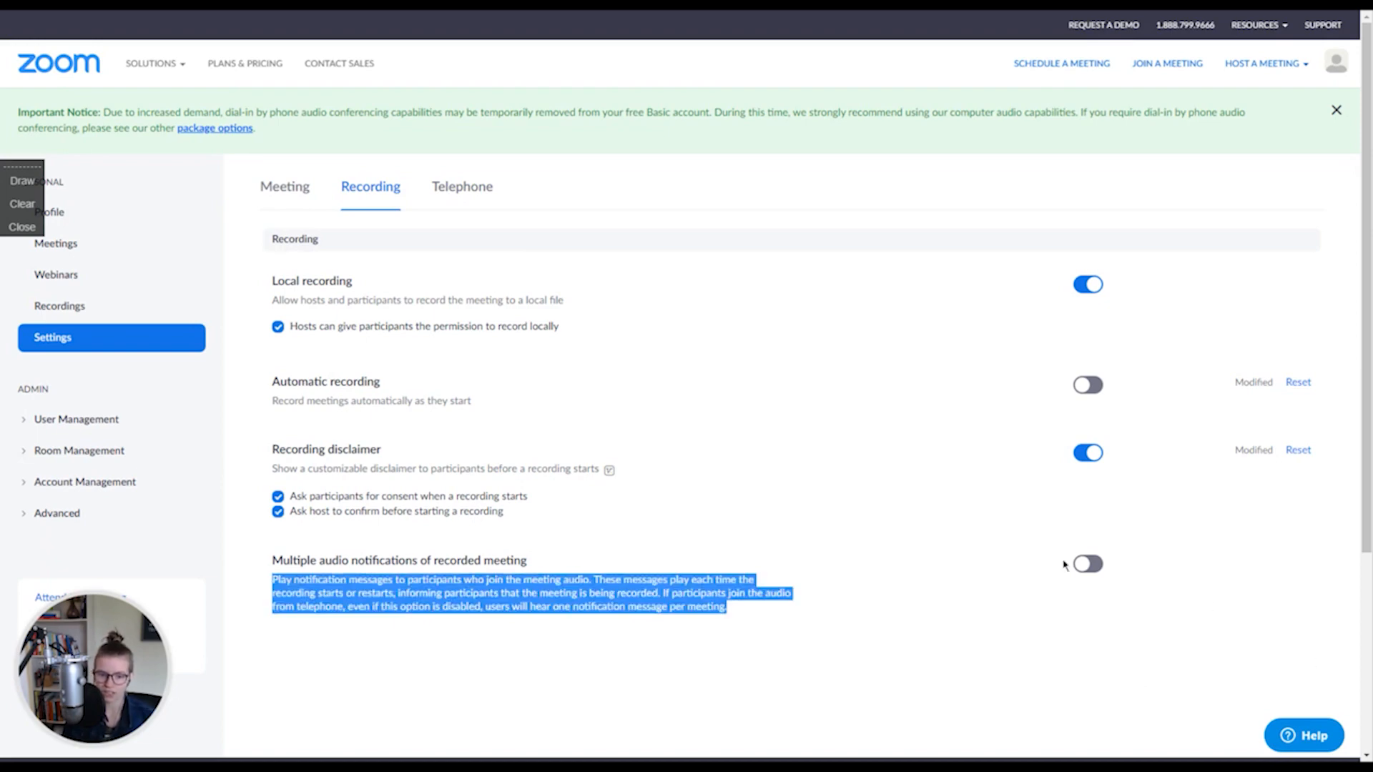
left_click(1087, 564)
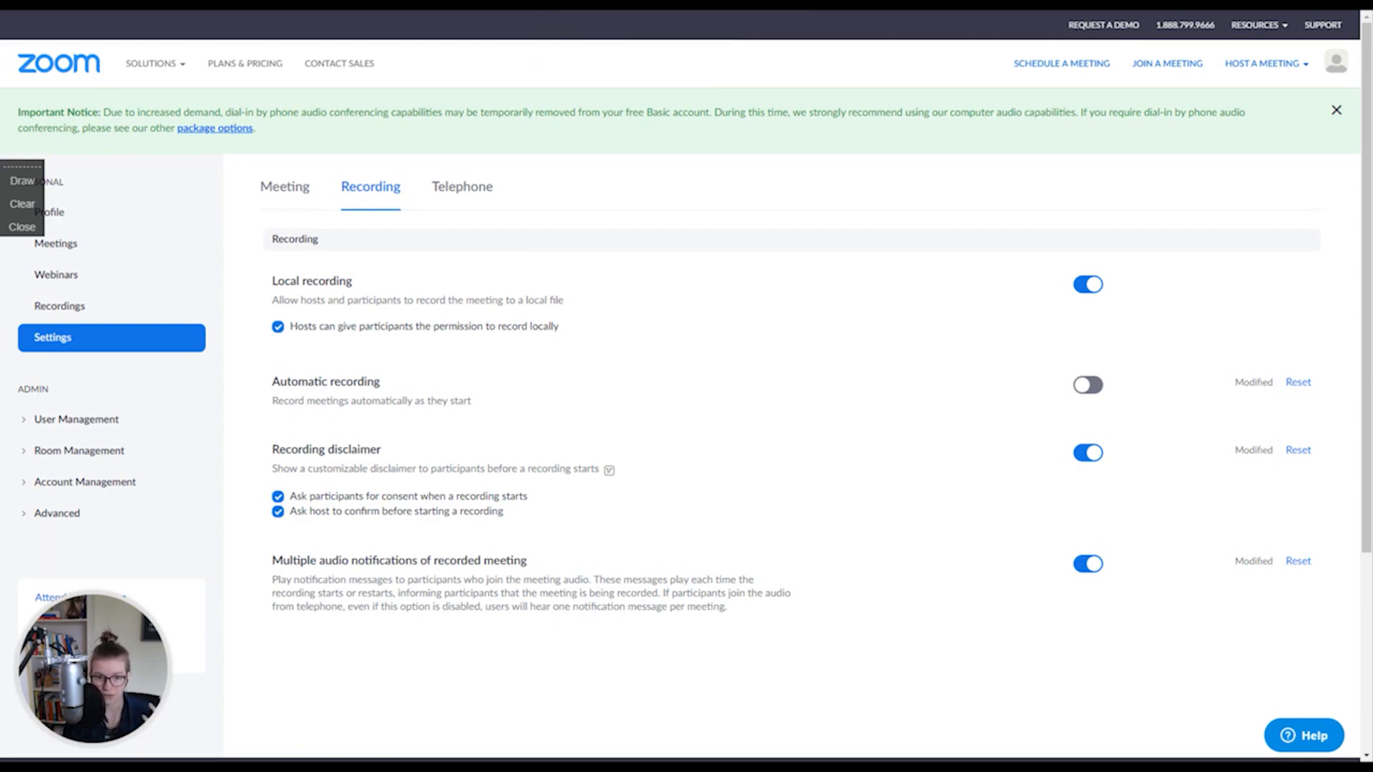
left_click(1087, 565)
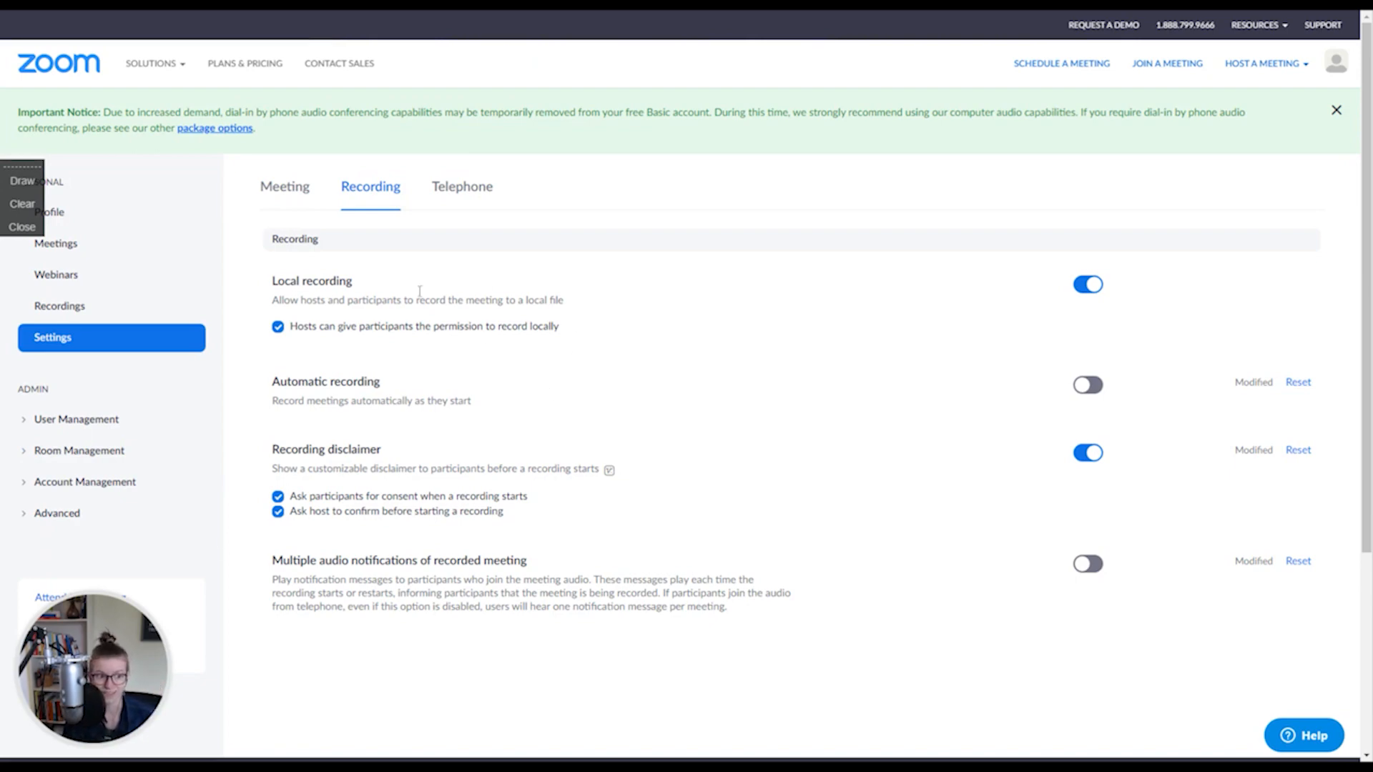
In the Telephone settings, turn off Show international numbers link on the invitation email.
left_click(462, 200)
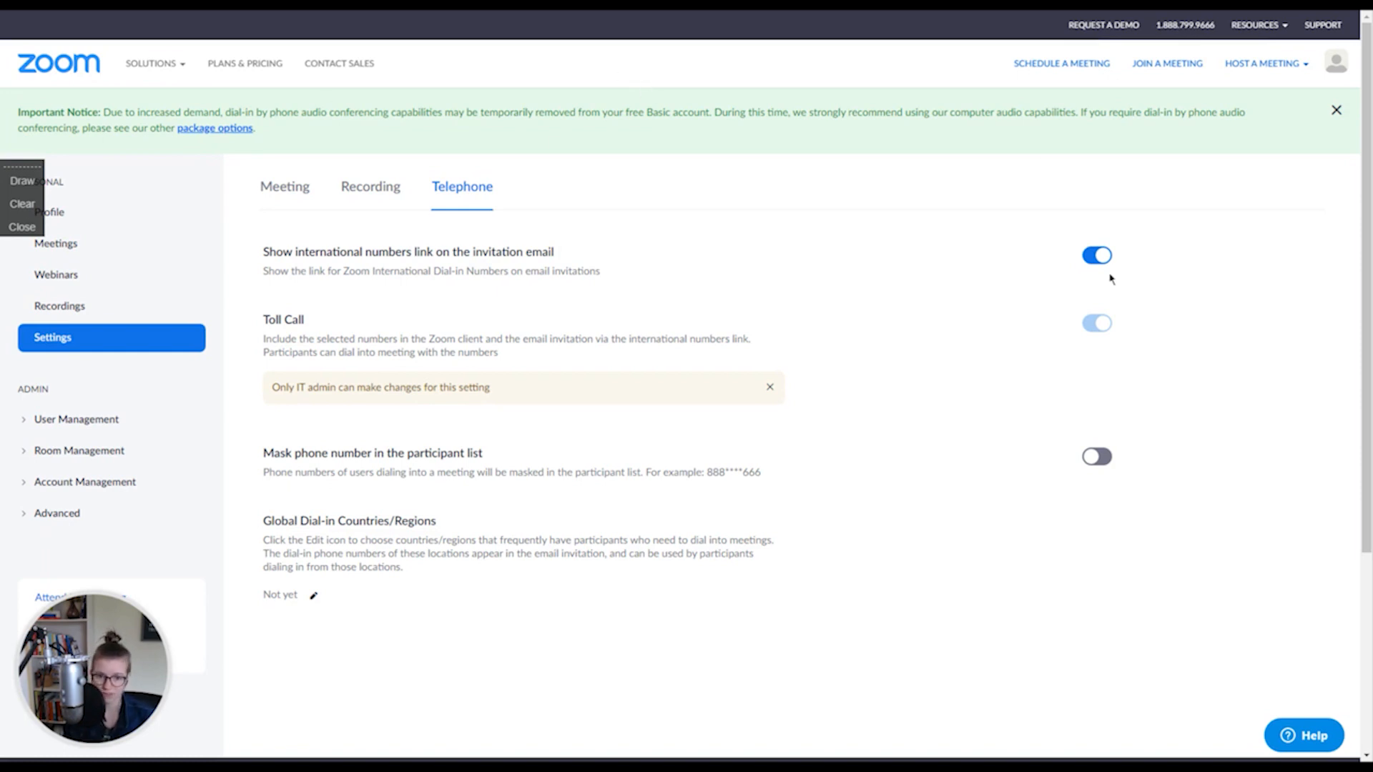
left_click(1097, 257)
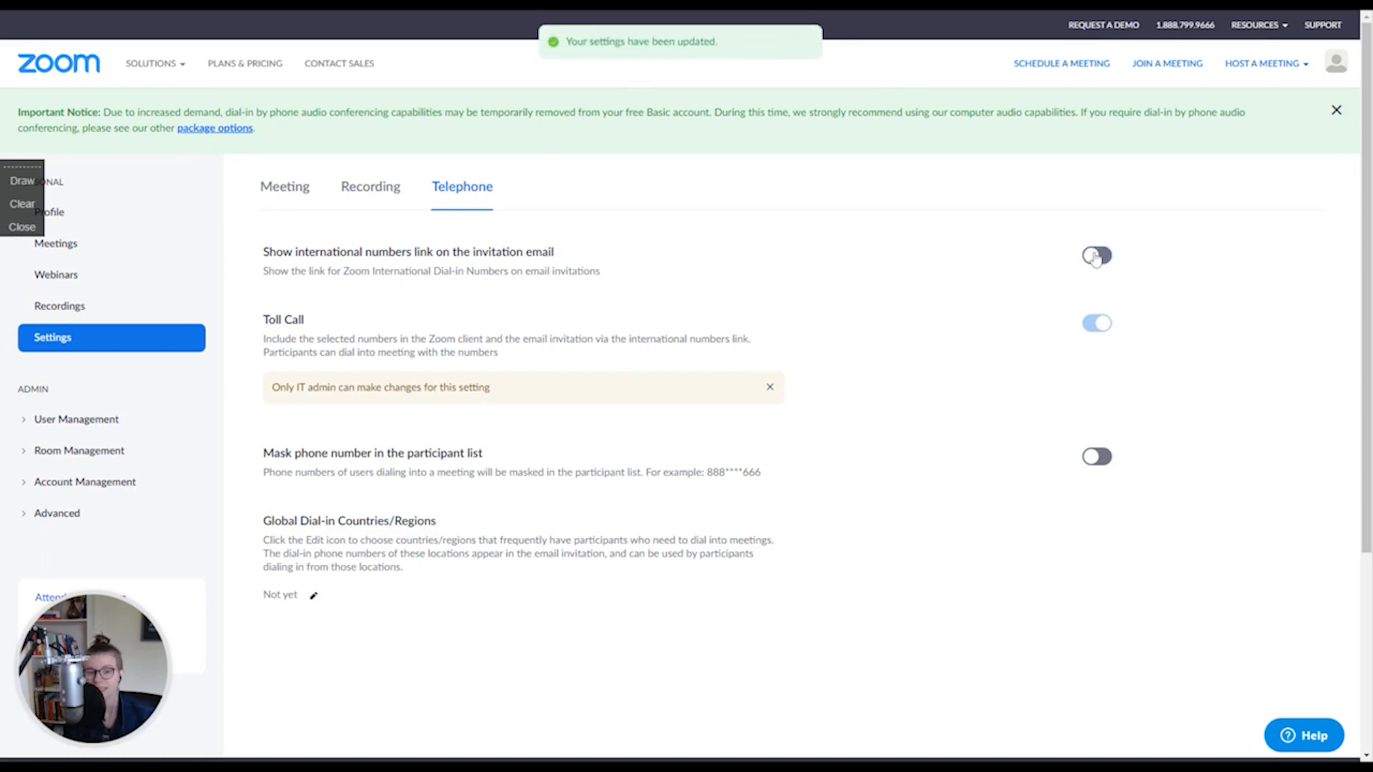
left_click(1095, 256)
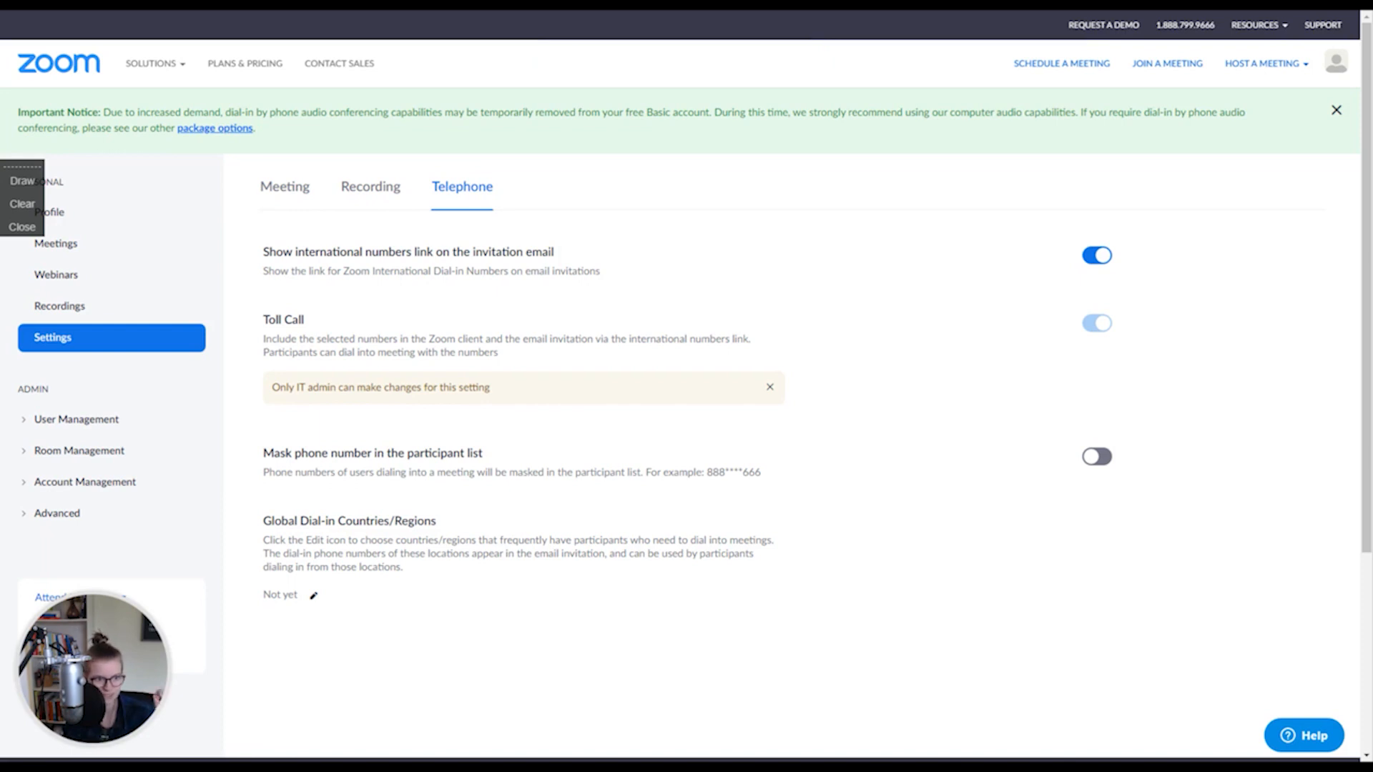
left_click(1096, 257)
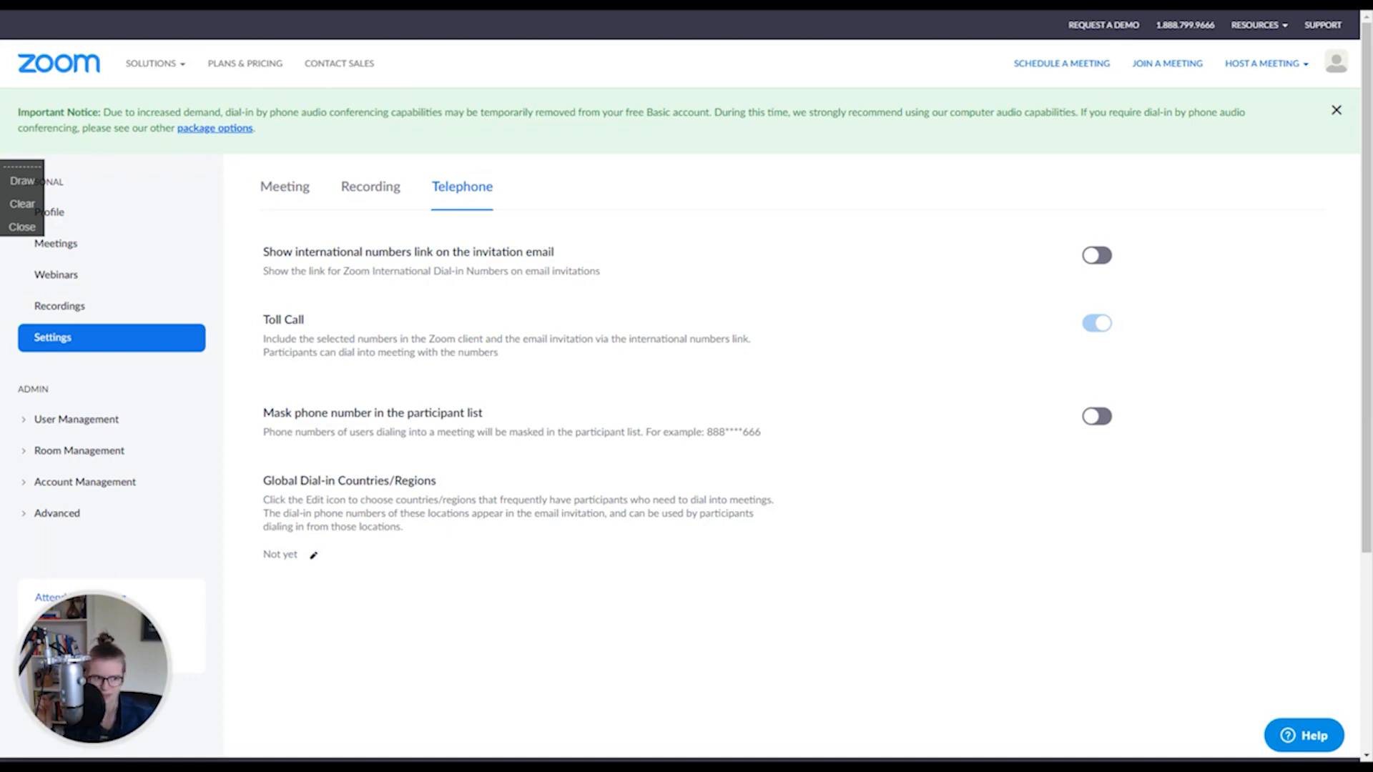
Review the example for masking phone numbers in the participant list and return to the Meeting settings.
left_click_drag(771, 436, 706, 435)
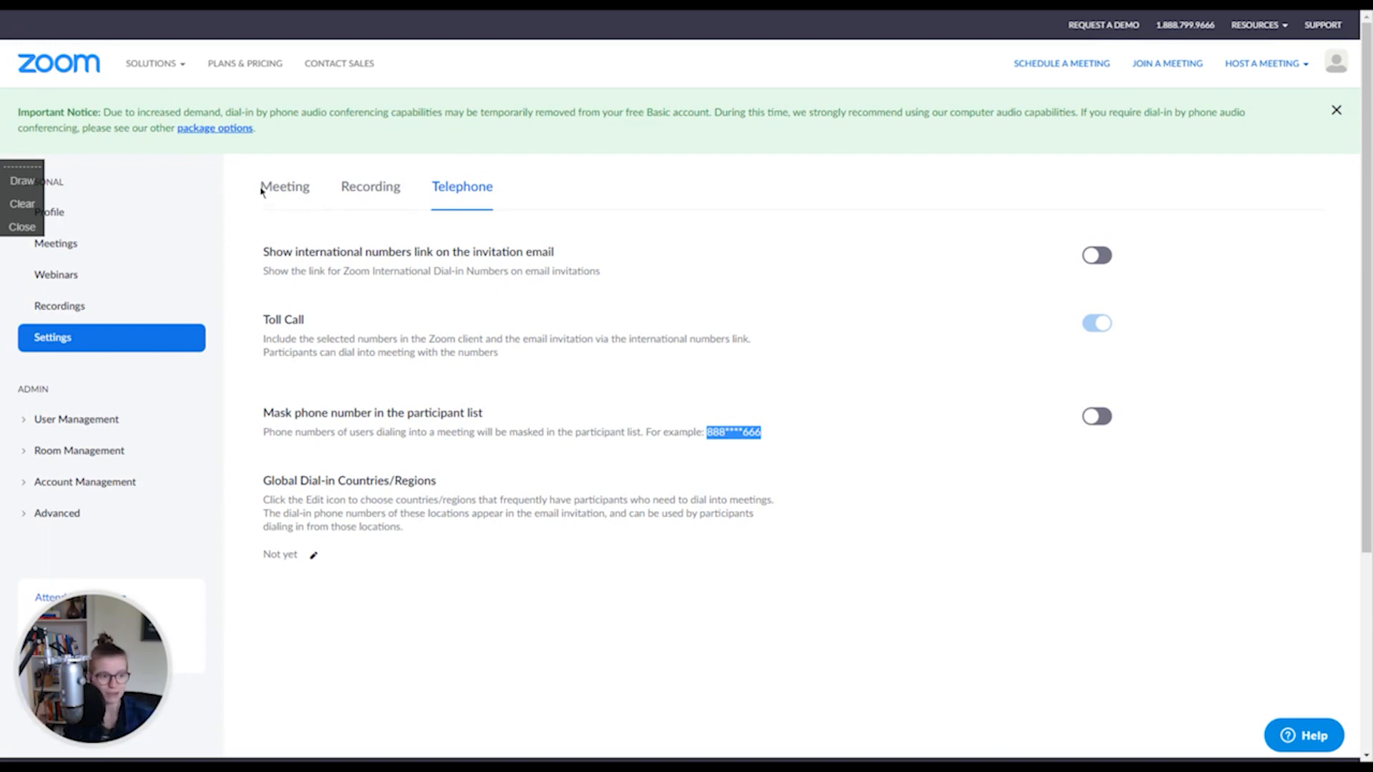
left_click(285, 187)
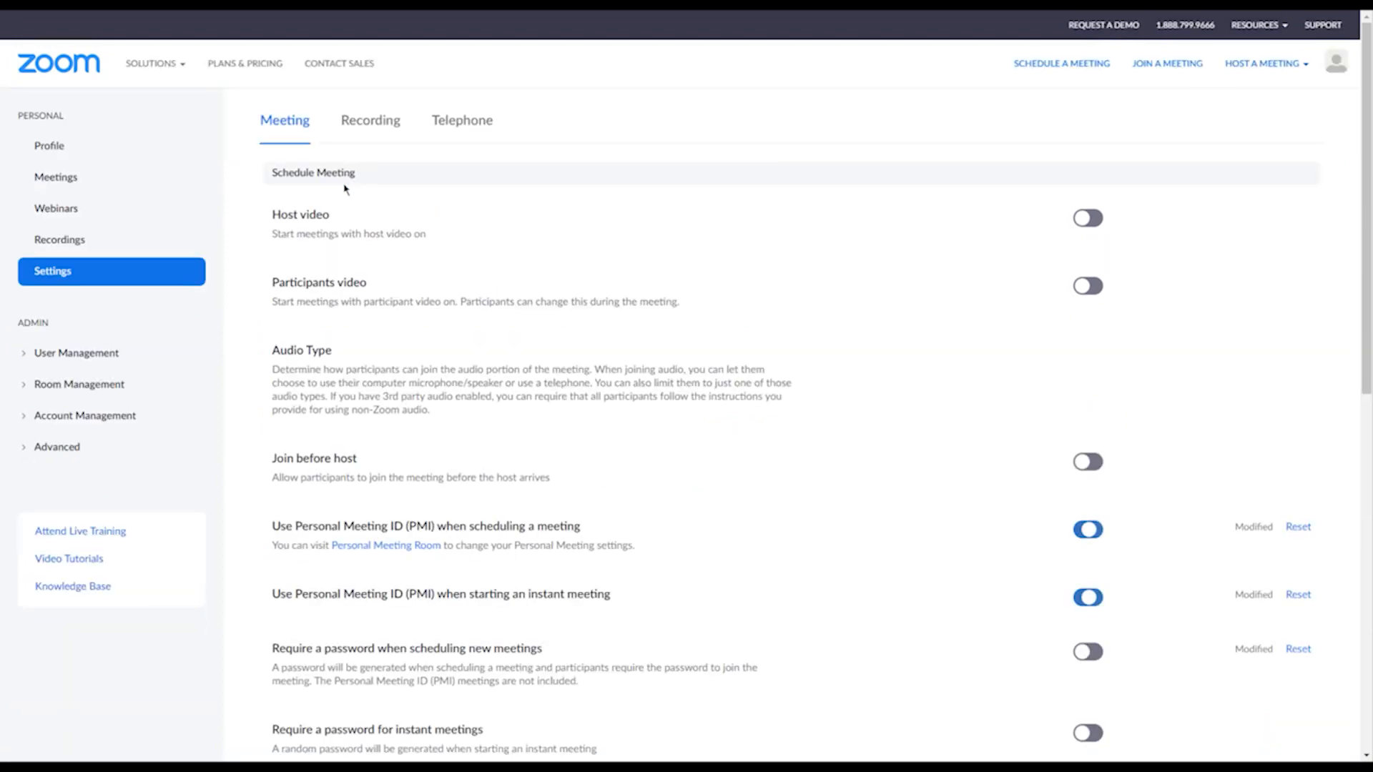